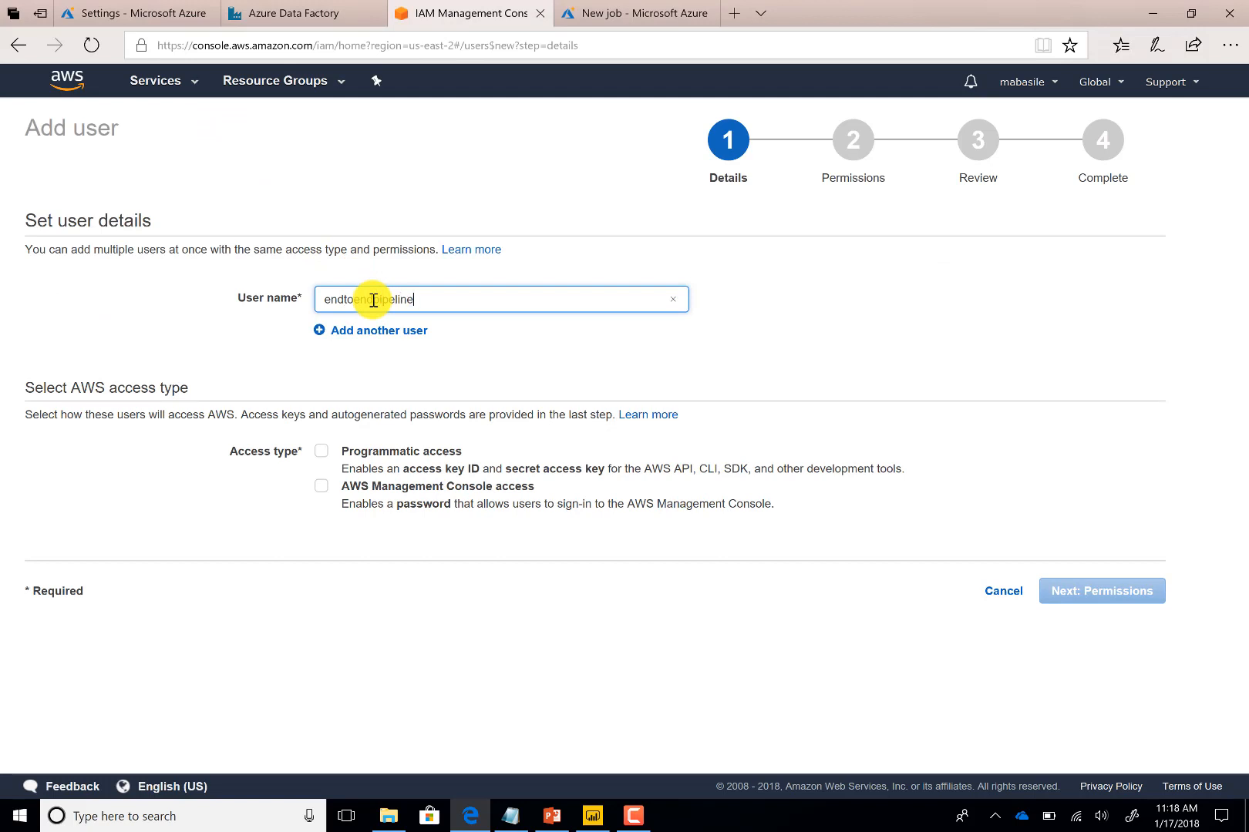
Give the new IAM user endtoendpipelinesample programmatic access and continue to permissions
{"action": "left_click", "coordinate": [321, 451]}
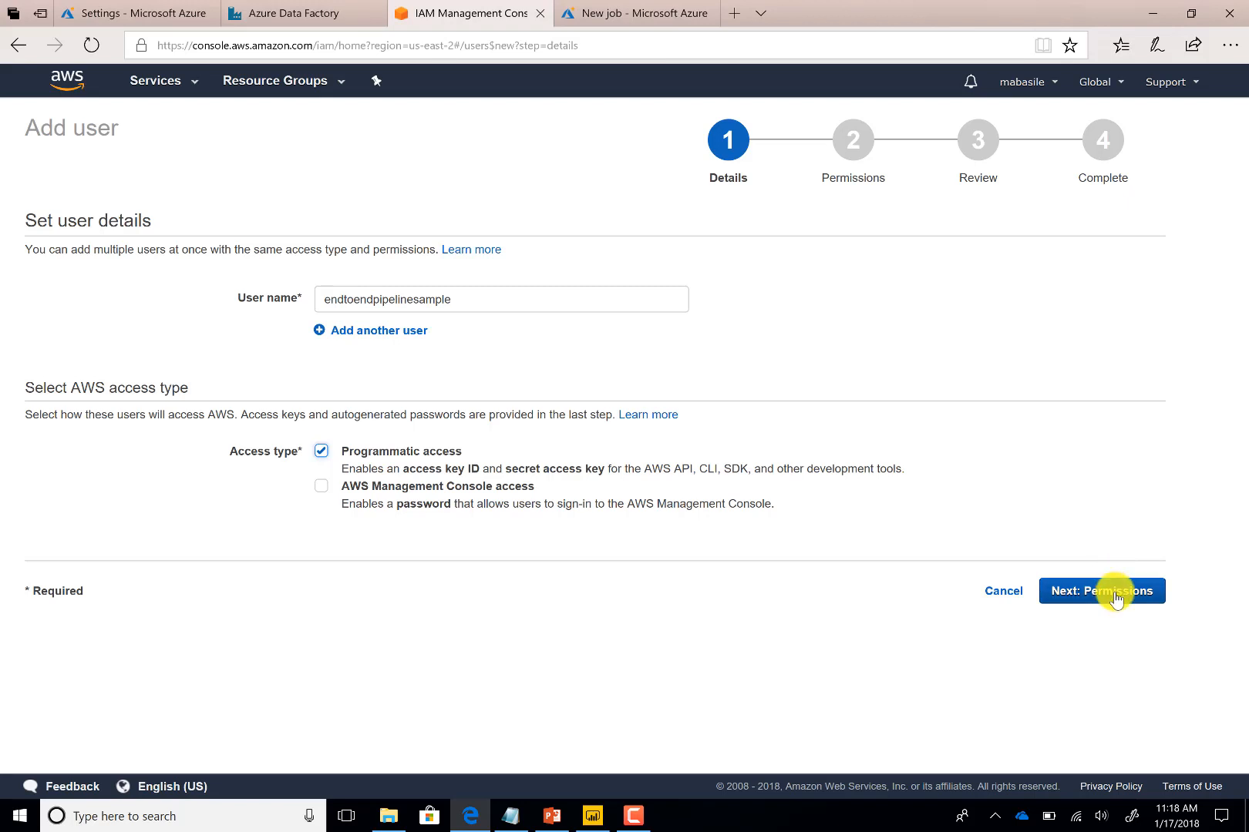
{"action": "left_click", "coordinate": [1115, 594]}
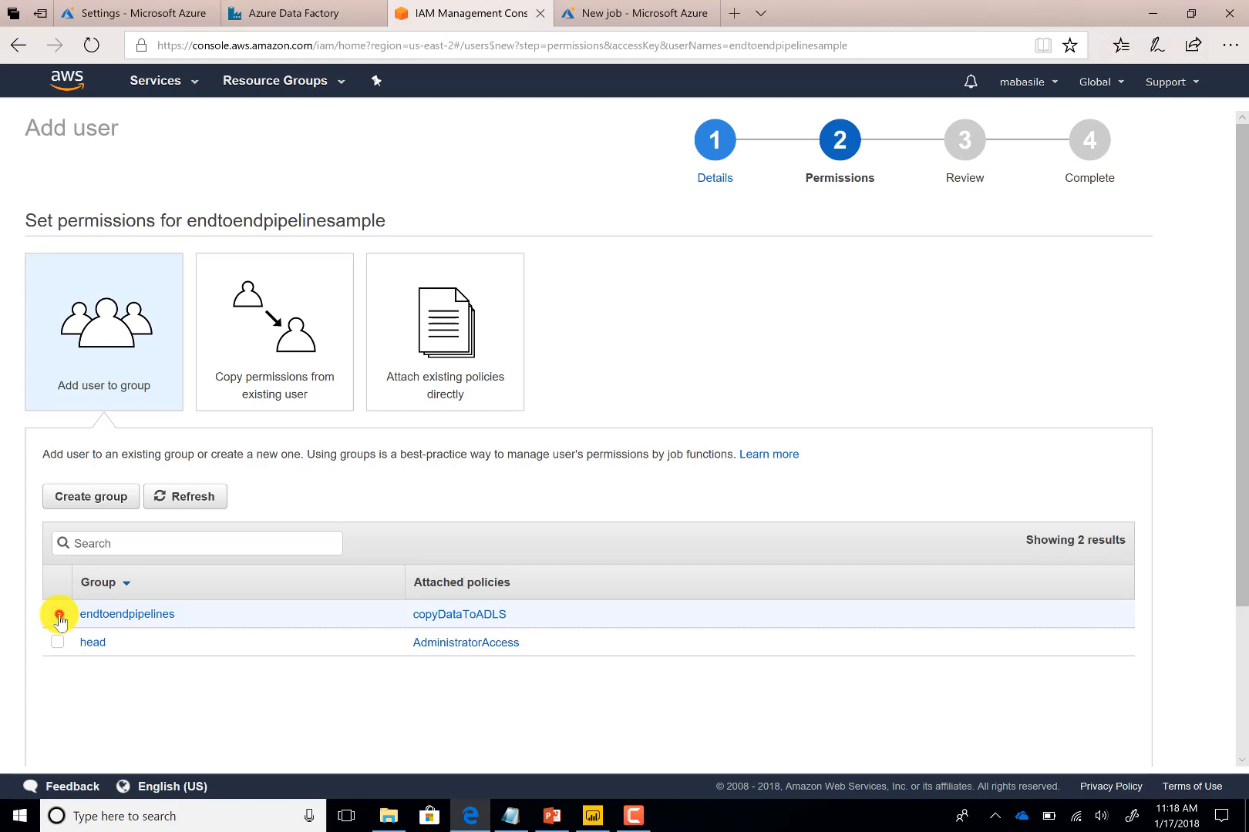
Add the user to the endtoendpipelines group and continue to the review page
{"action": "left_click", "coordinate": [58, 616]}
{"action": "scroll", "coordinate": [231, 552], "scroll_direction": "down", "scroll_amount": 3}
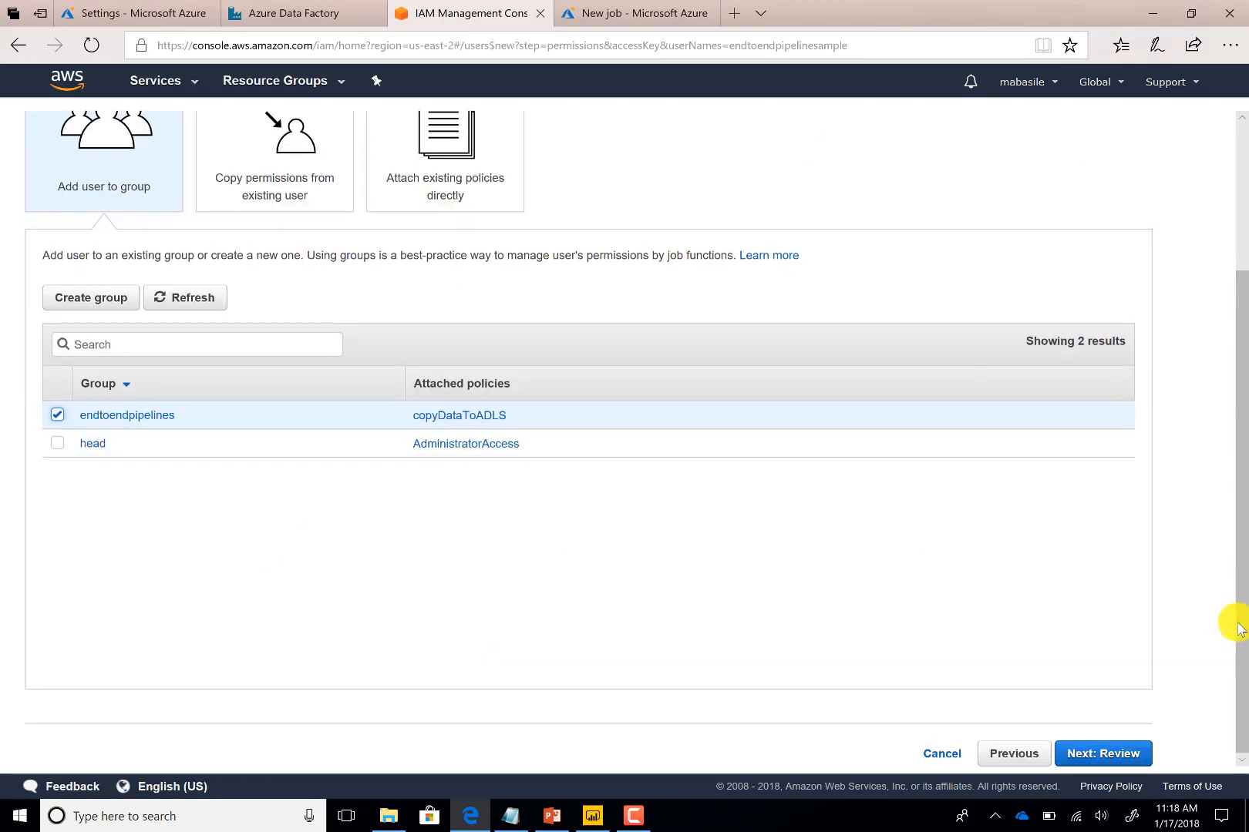
{"action": "left_click", "coordinate": [1121, 756]}
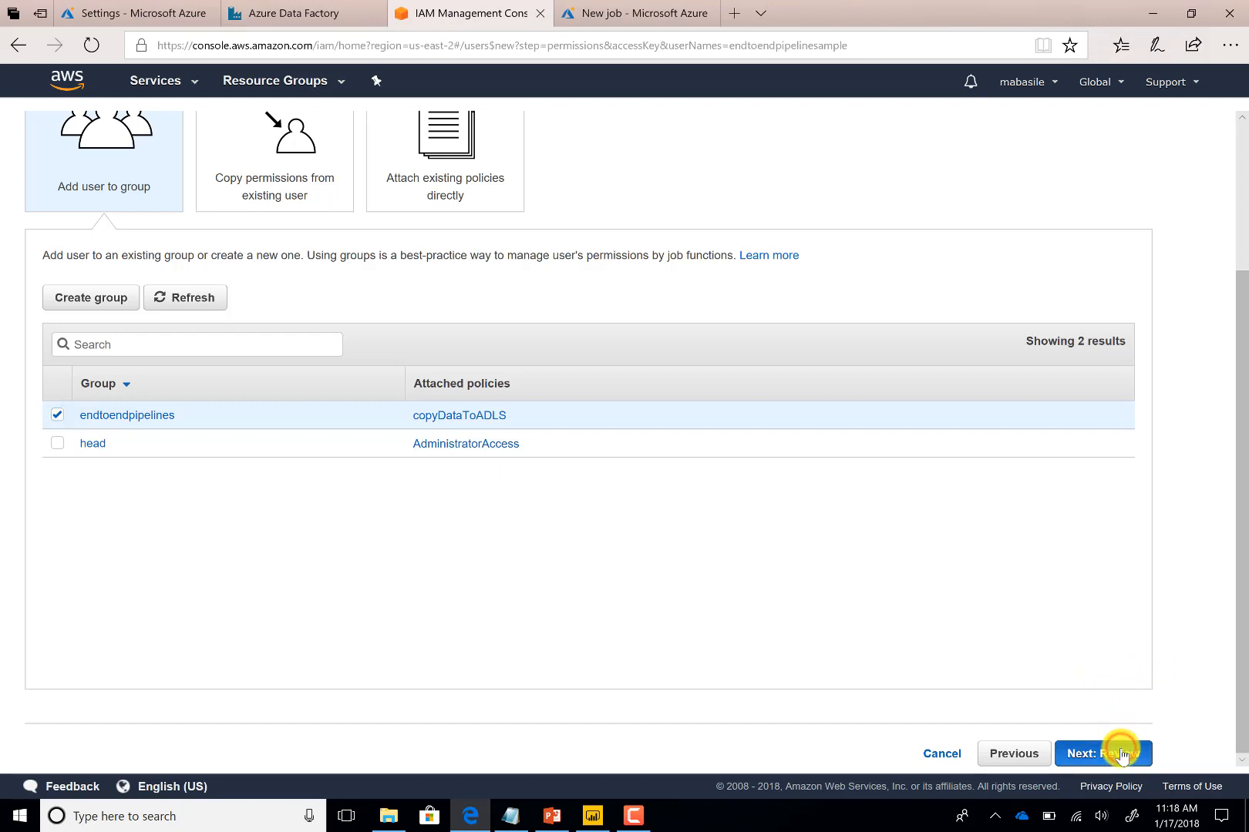
{"action": "left_click", "coordinate": [1123, 560]}
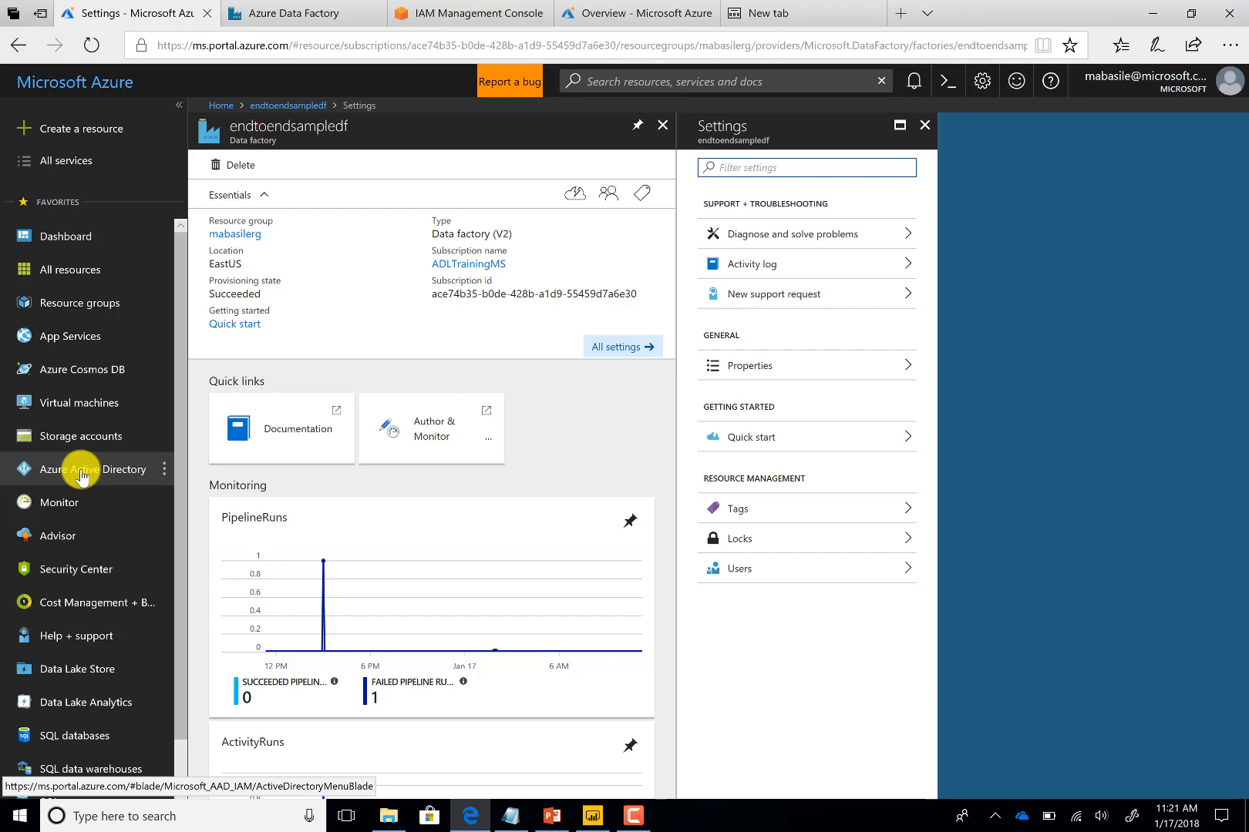
{"action": "left_click", "coordinate": [83, 472]}
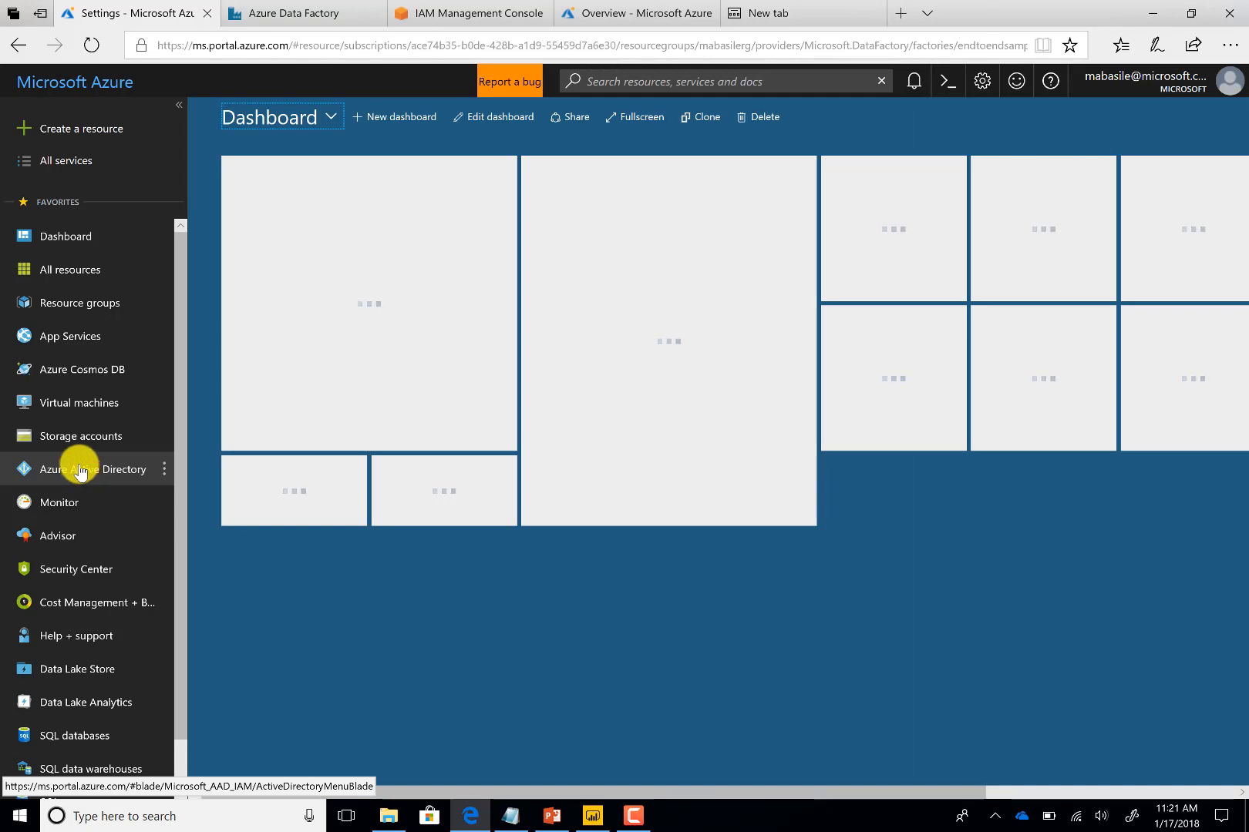
{"action": "left_click", "coordinate": [81, 471]}
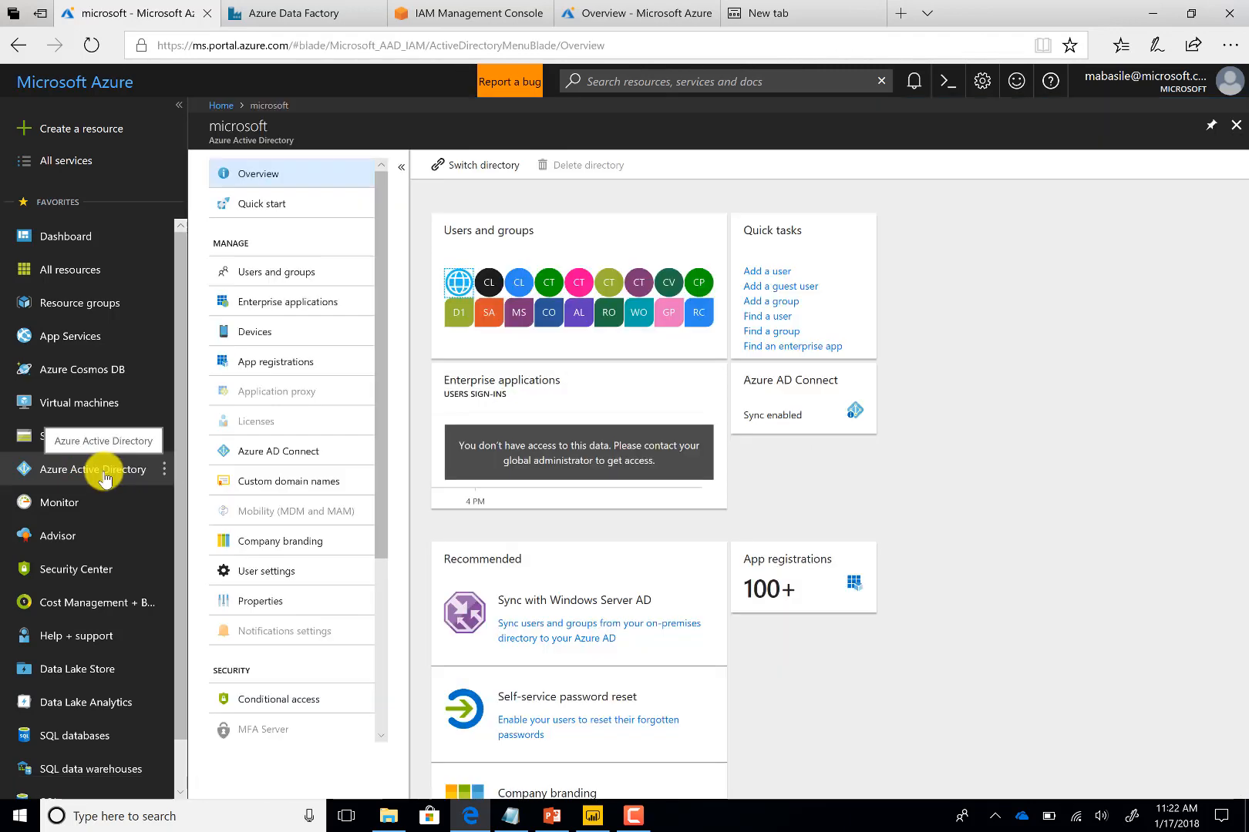
{"action": "left_click", "coordinate": [277, 367]}
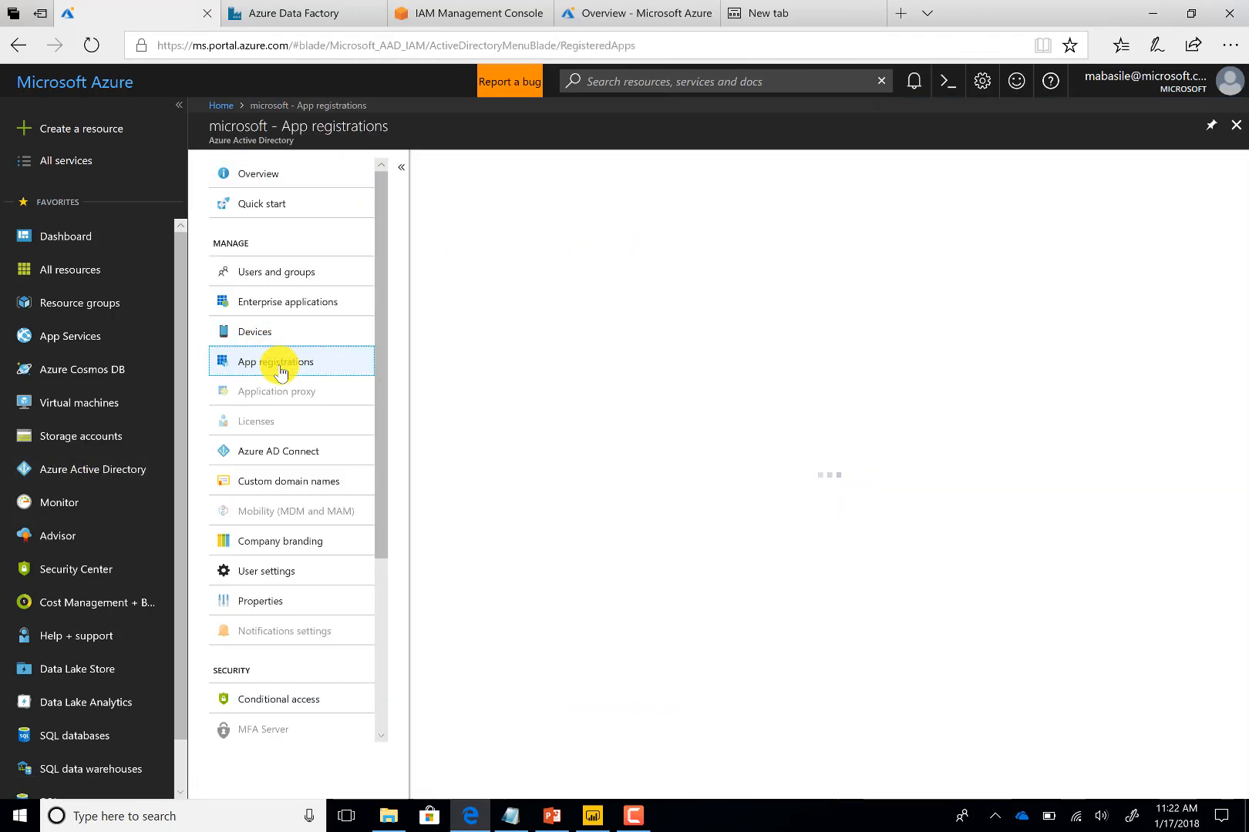
{"action": "left_click", "coordinate": [503, 166]}
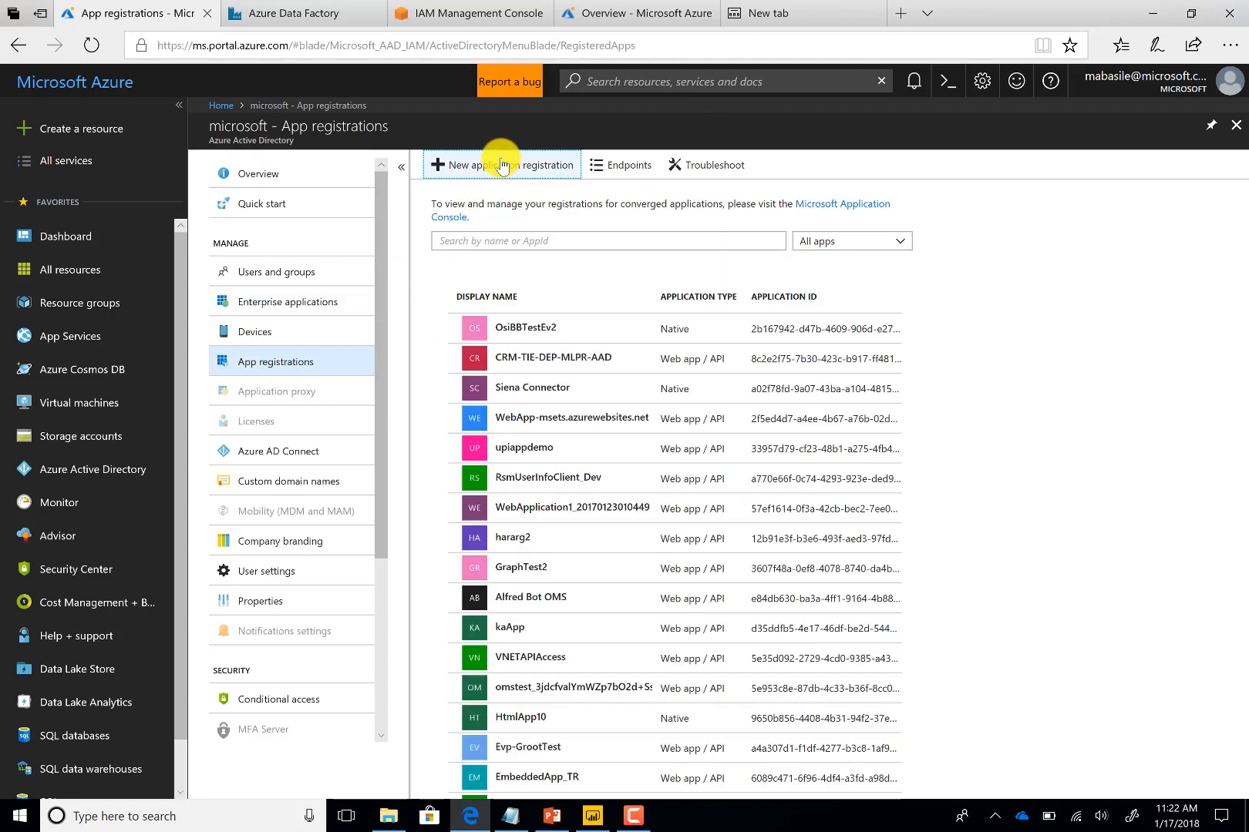
{"action": "left_click", "coordinate": [502, 166]}
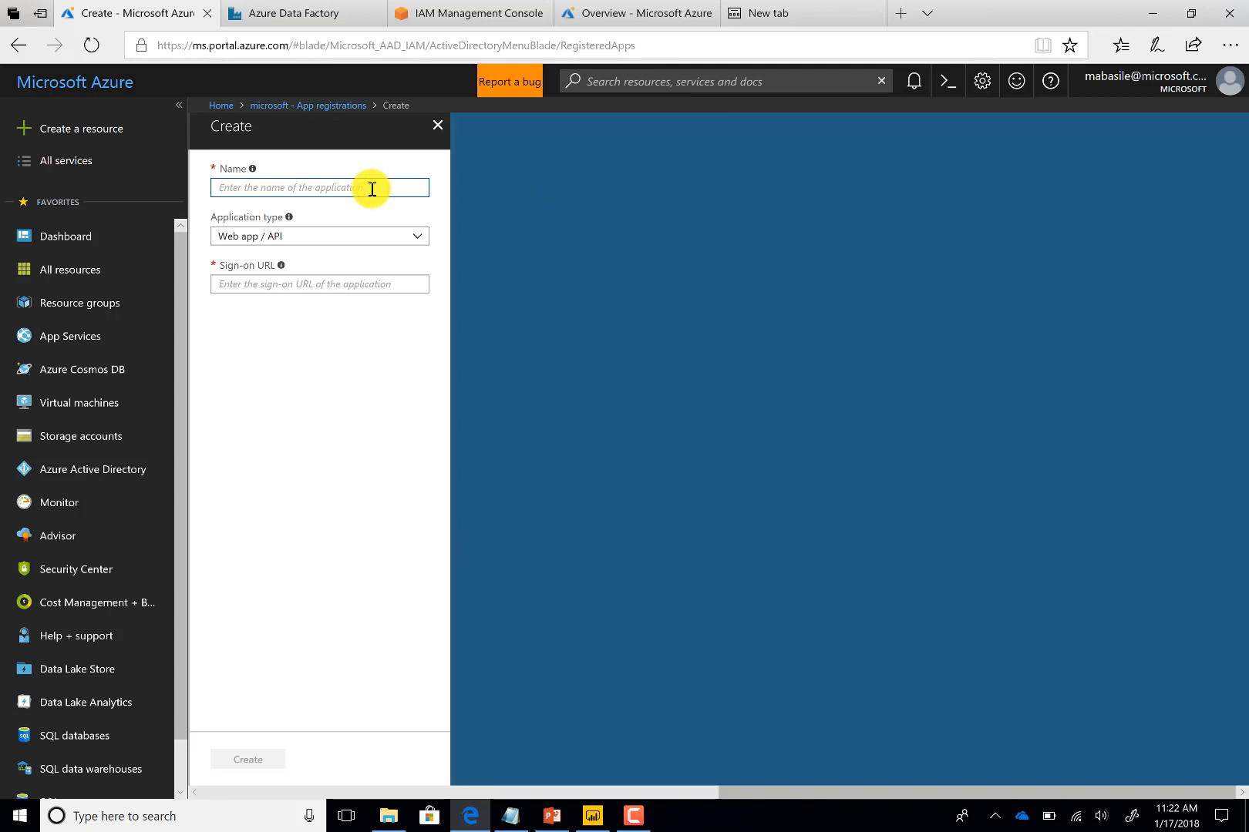
{"action": "type", "text": "endtoendsample"}
{"action": "left_click", "coordinate": [320, 293]}
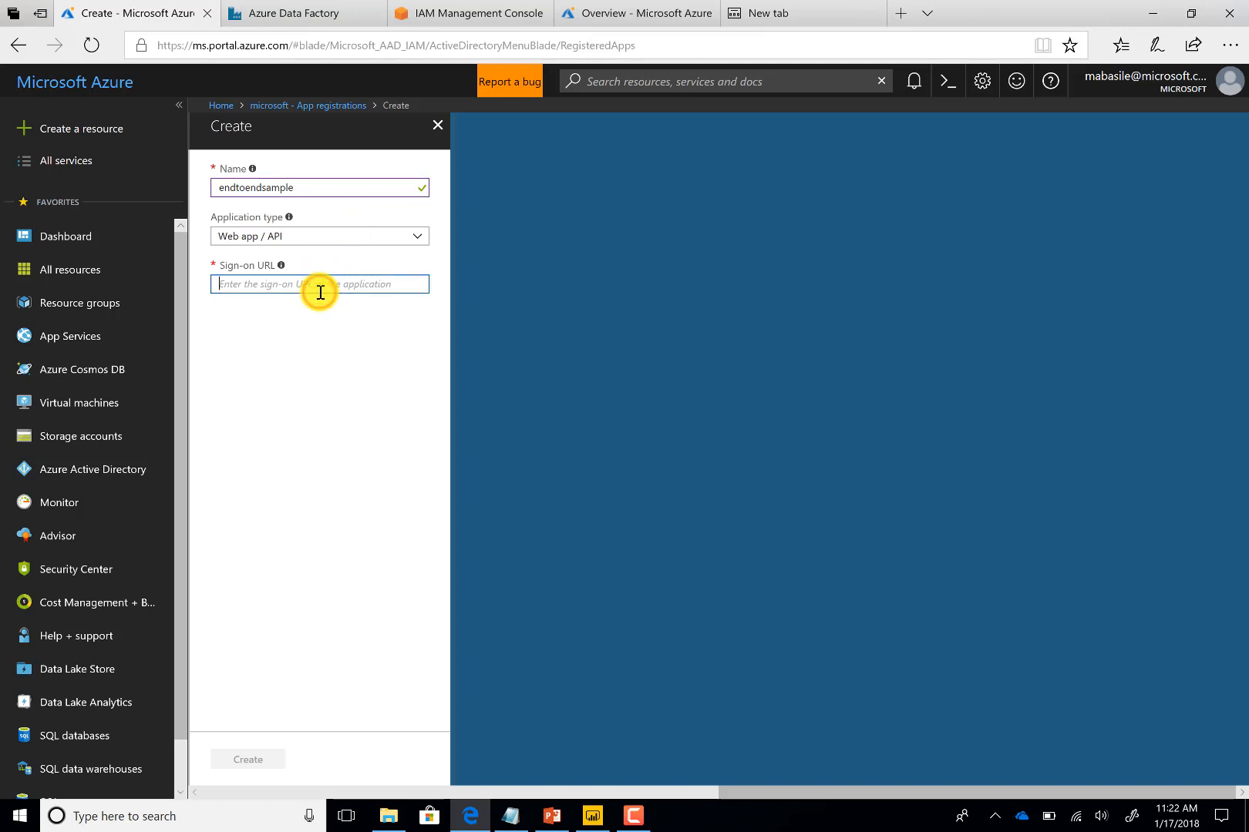
{"action": "type", "text": "http:"}
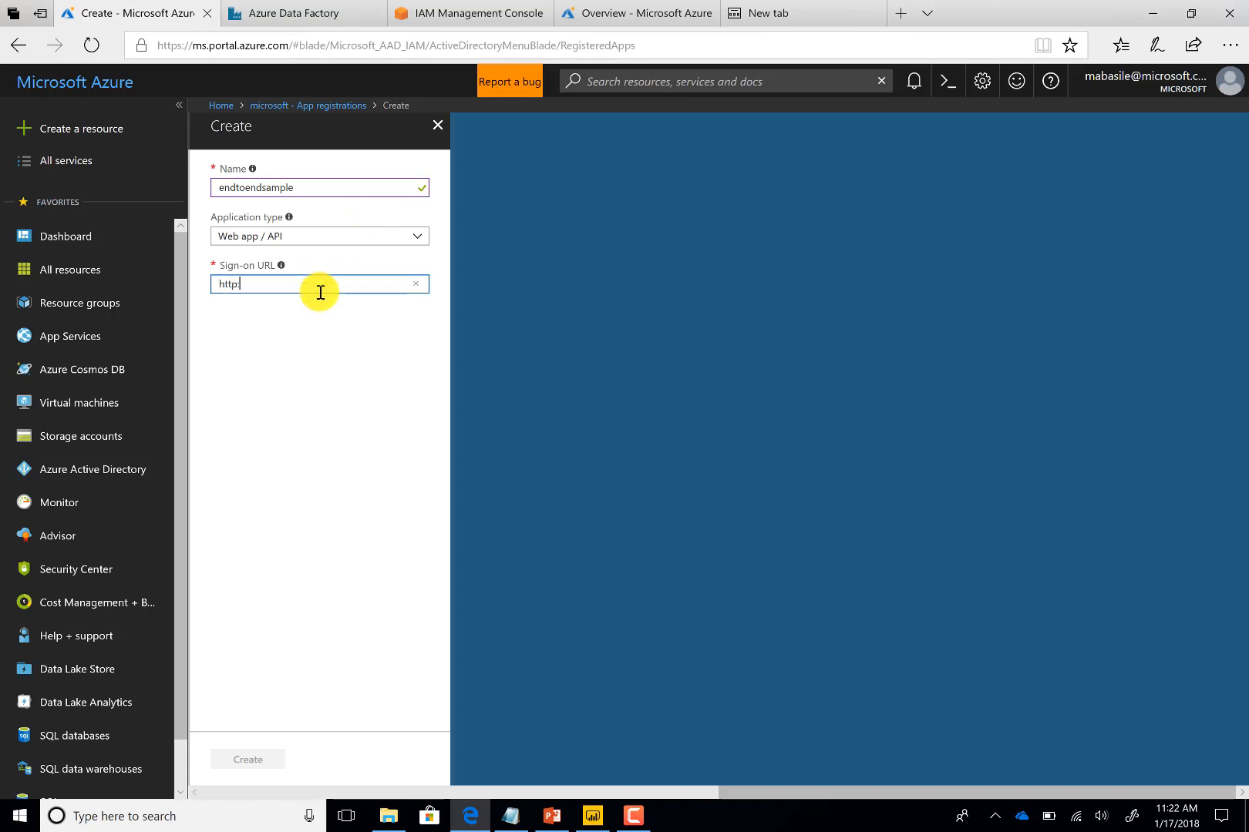
{"action": "type", "text": "//"}
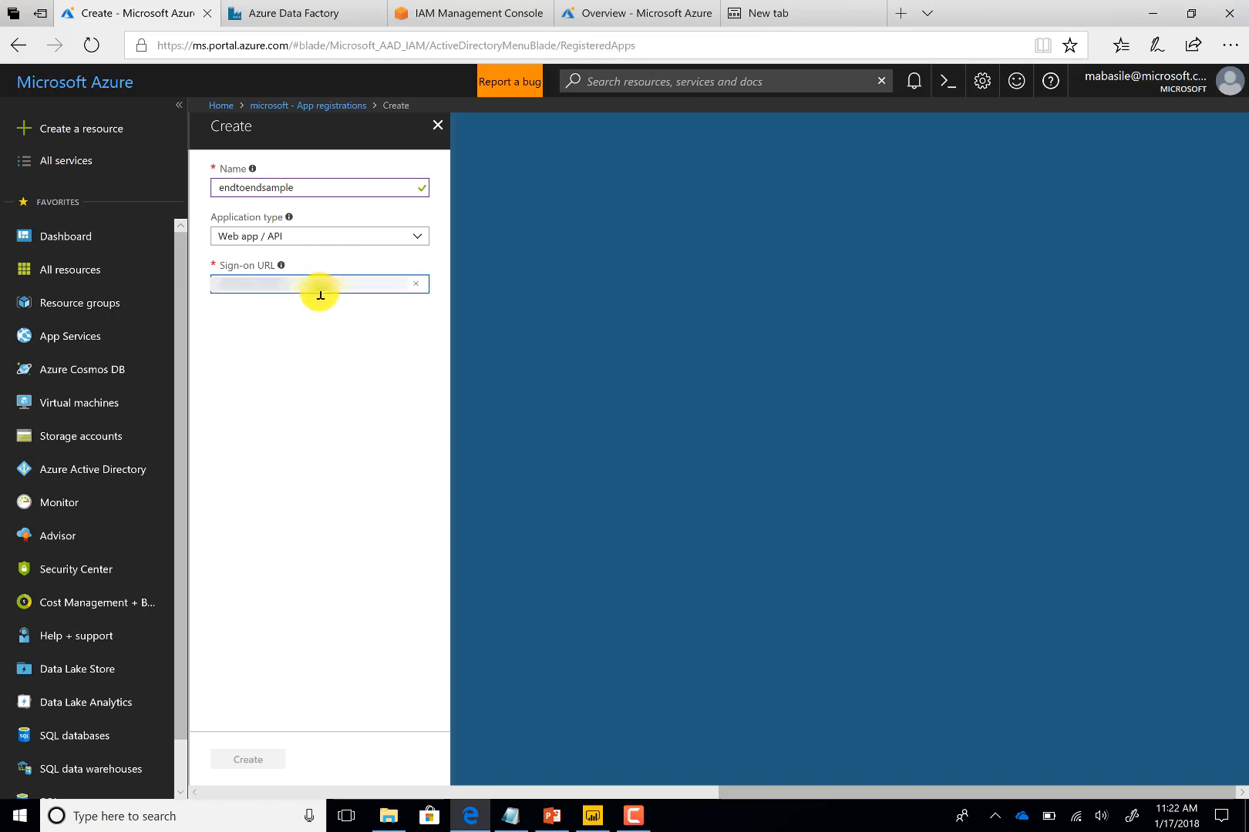
{"action": "key", "text": "ctrl+v"}
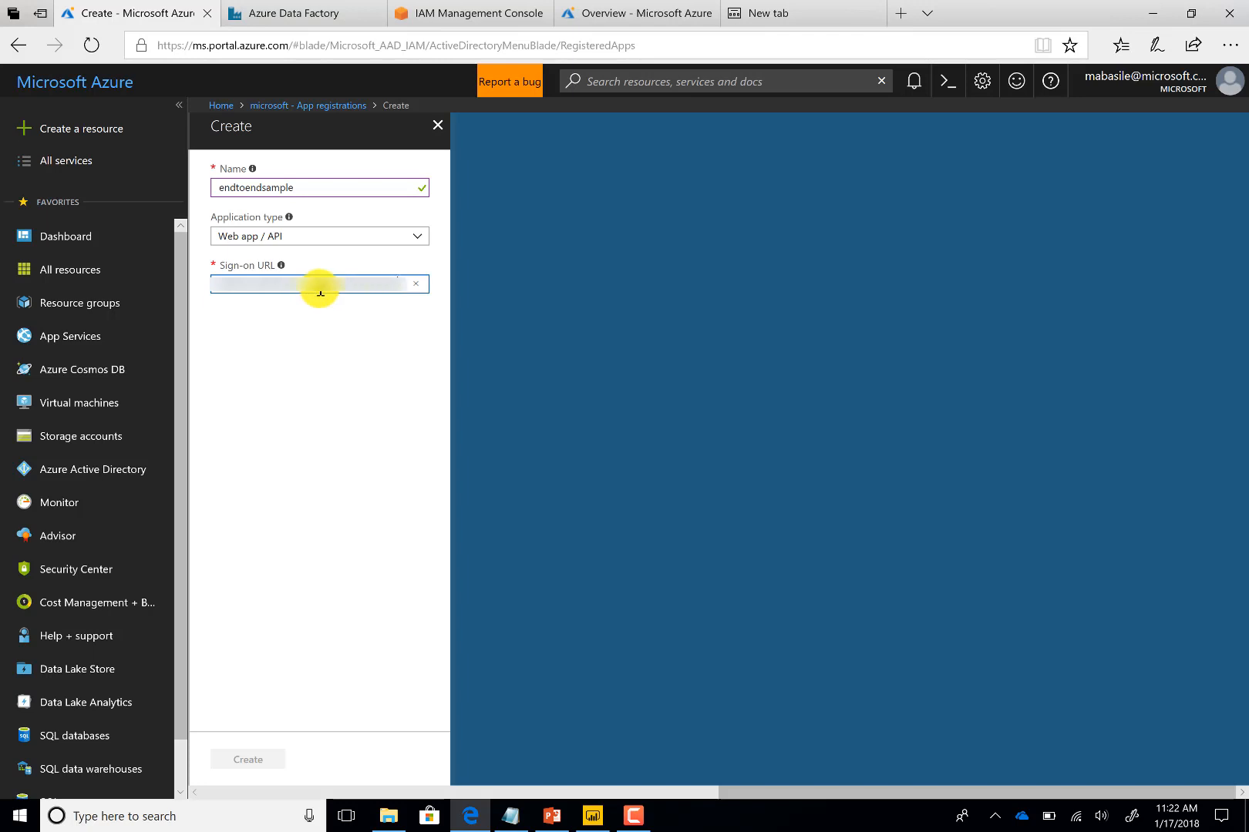
{"action": "left_click", "coordinate": [256, 760]}
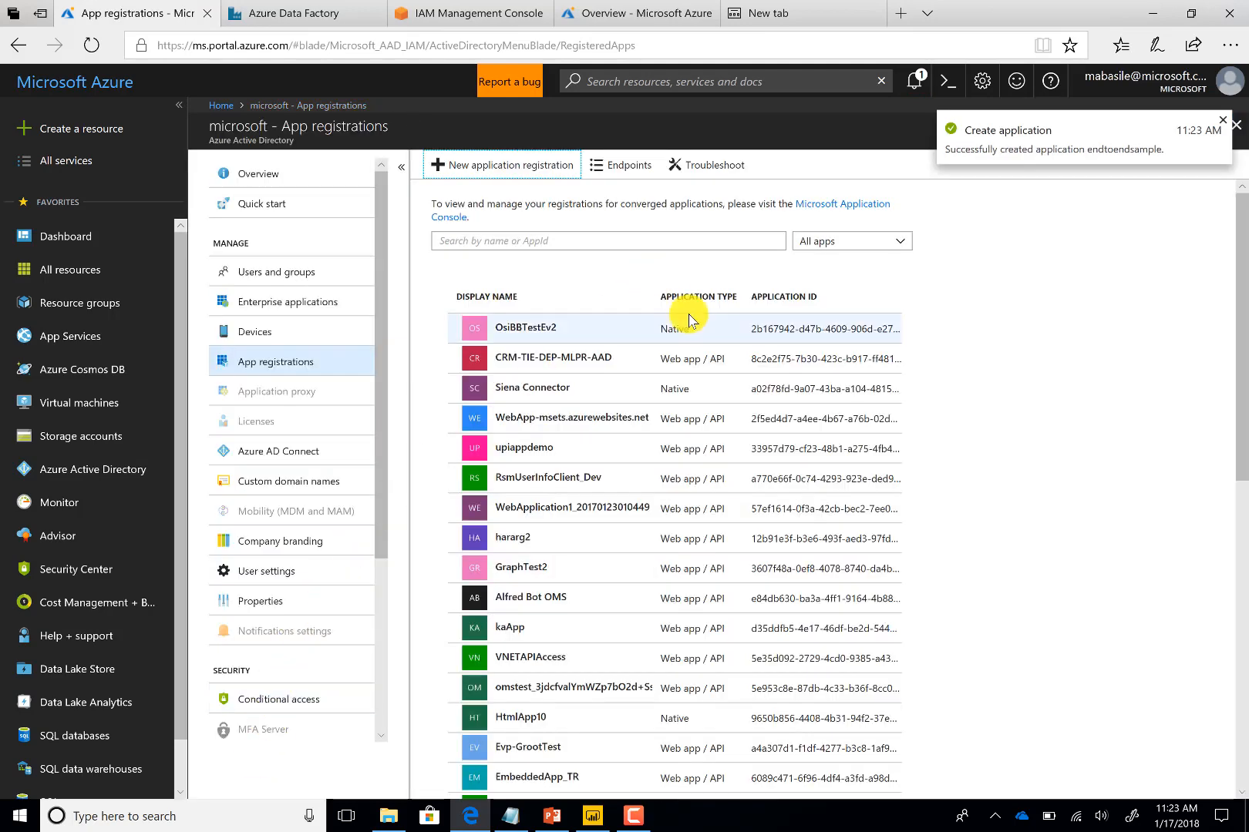
Search app registrations for endtoendsample, open the endtoendsamplewebapp registration and select its Object ID
{"action": "left_click", "coordinate": [607, 238]}
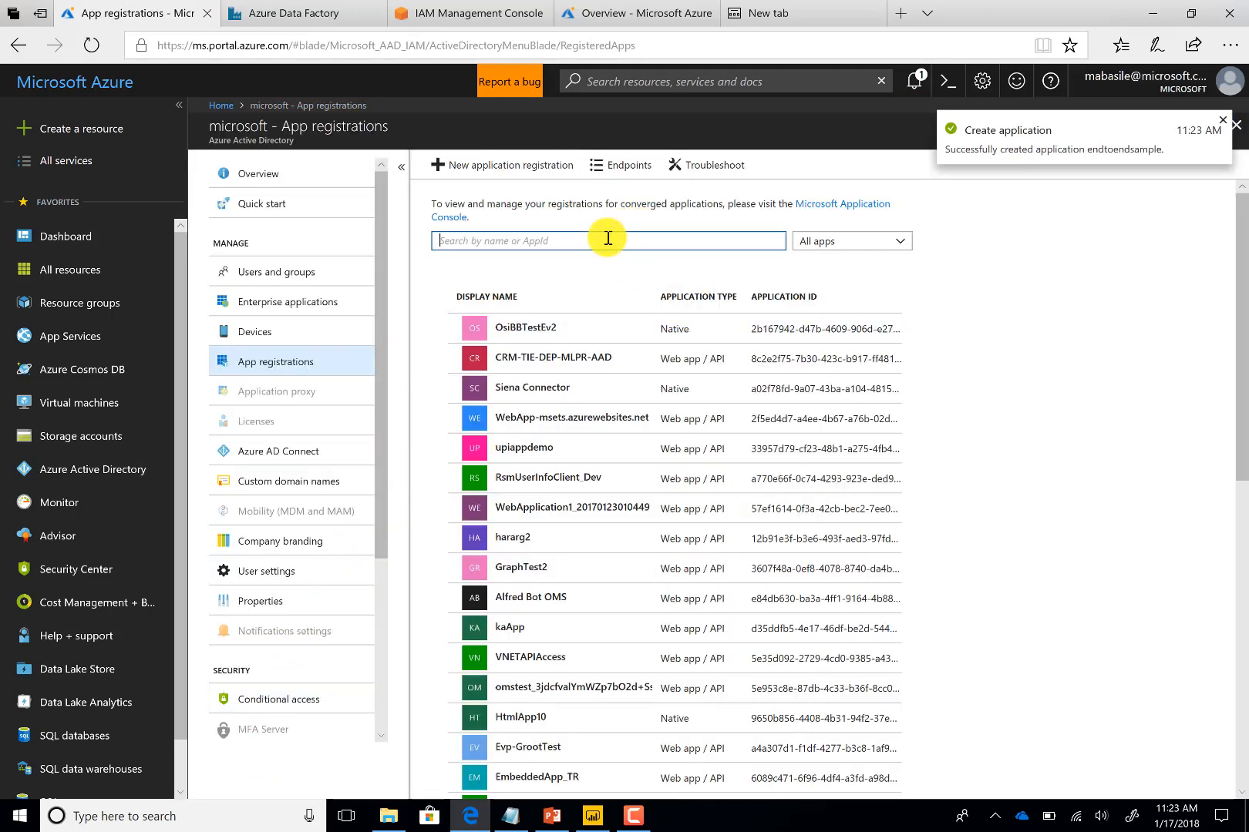
{"action": "type", "text": "endtoendsample"}
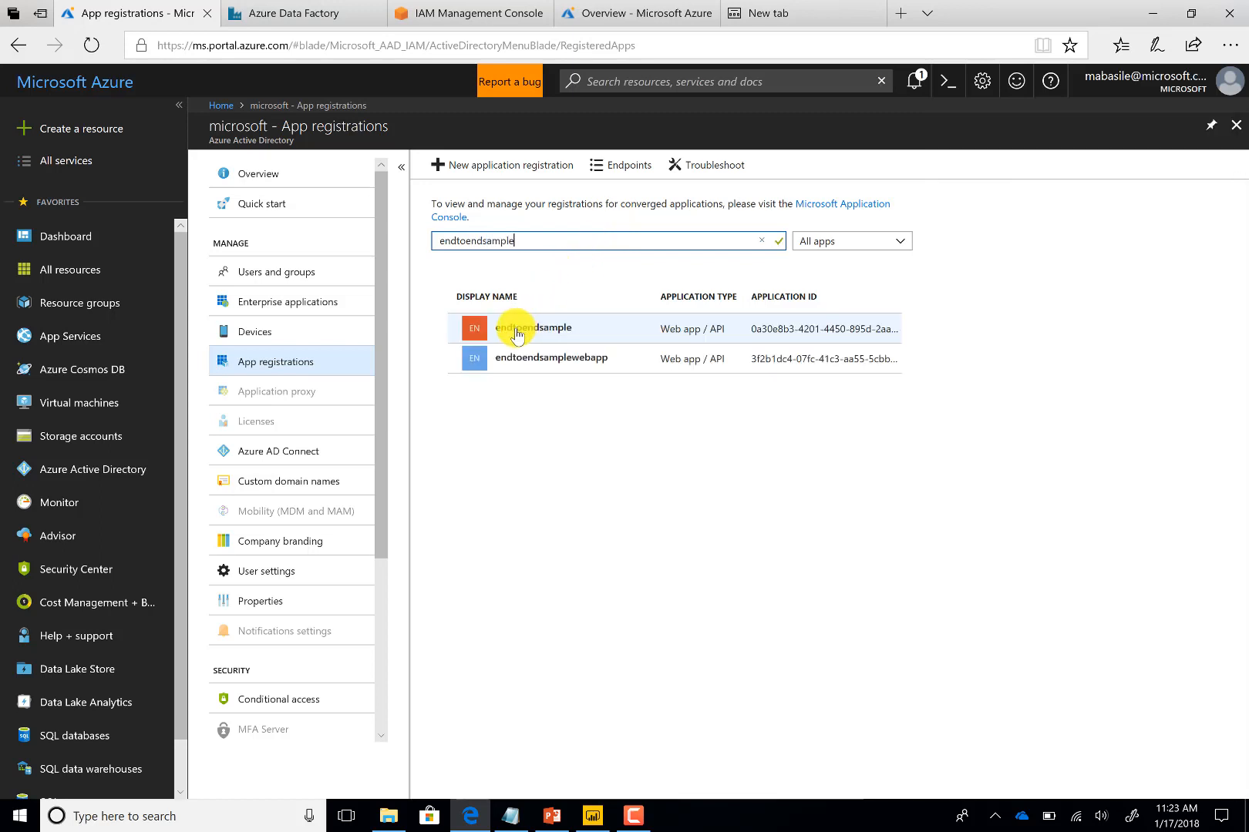
{"action": "left_click", "coordinate": [559, 360]}
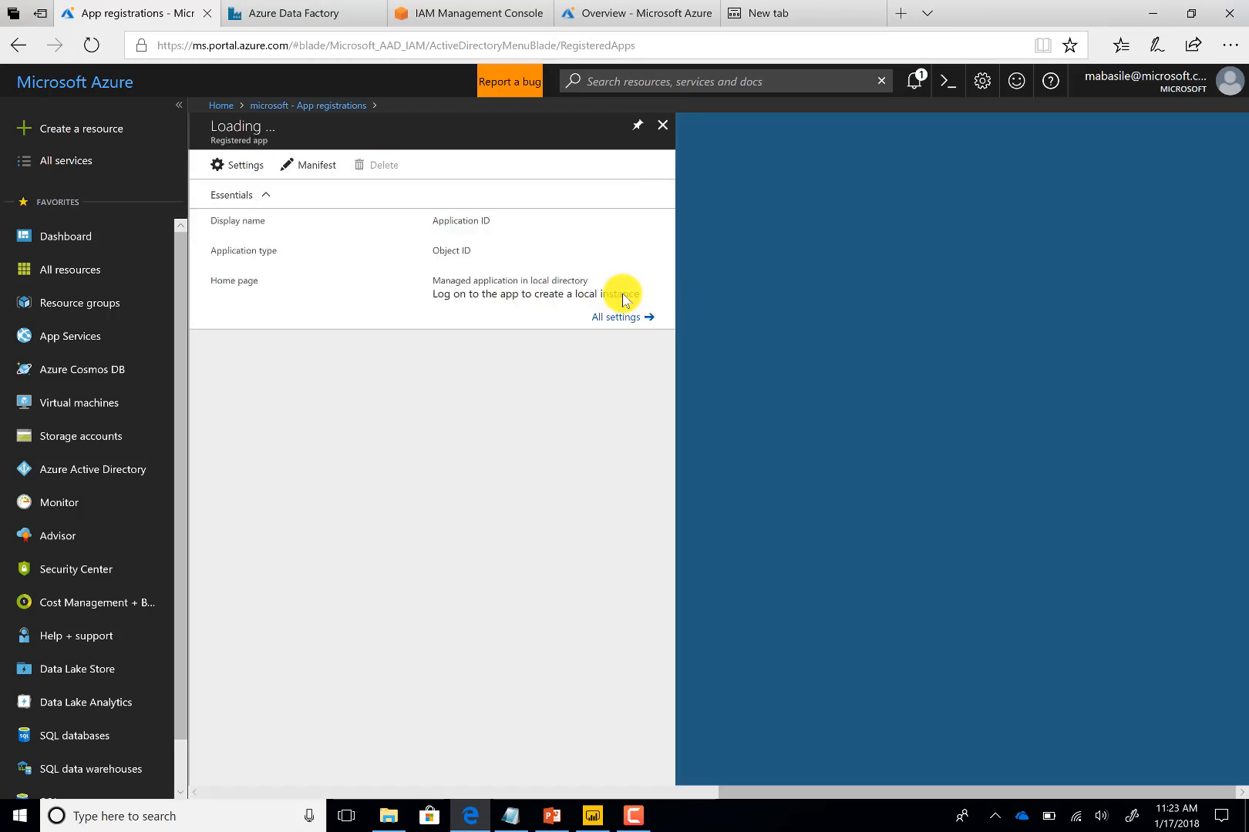
{"action": "left_click", "coordinate": [620, 317]}
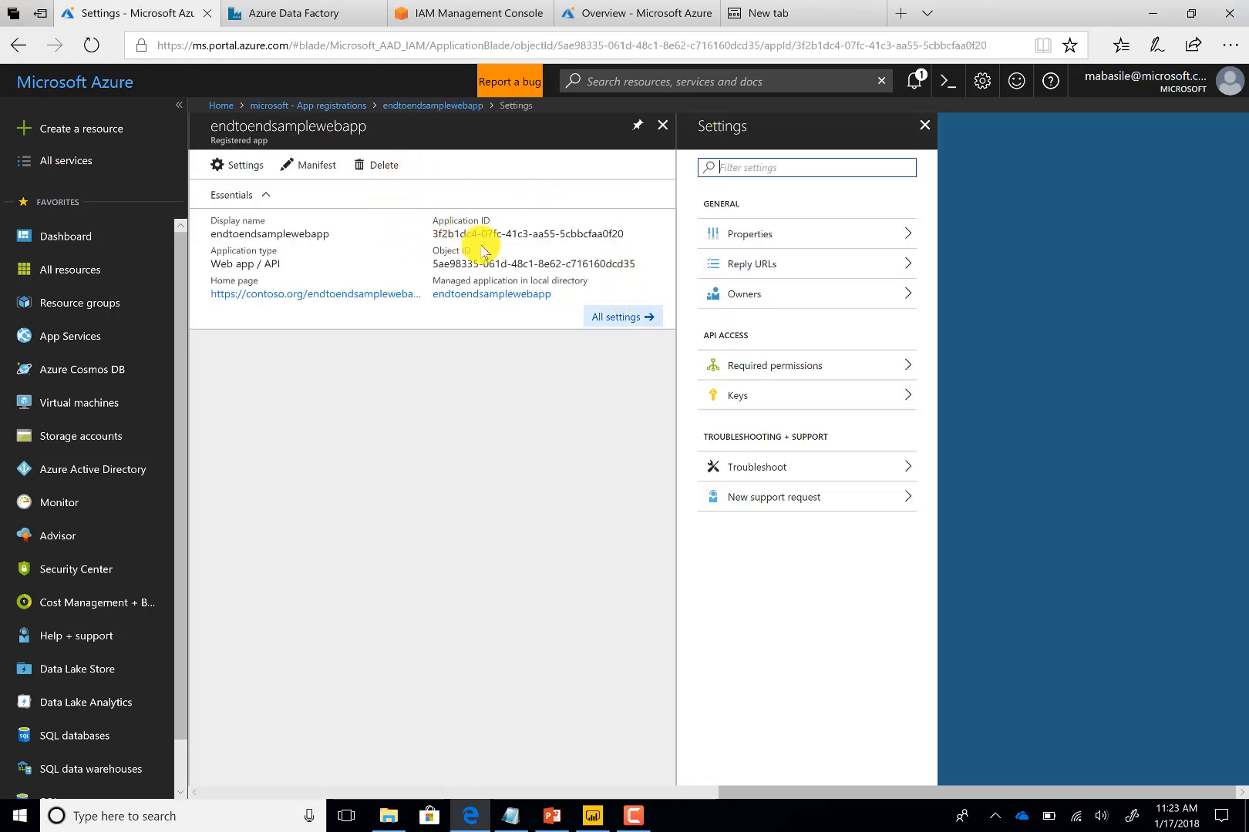
{"action": "left_click_drag", "start_coordinate": [431, 264], "coordinate": [634, 265]}
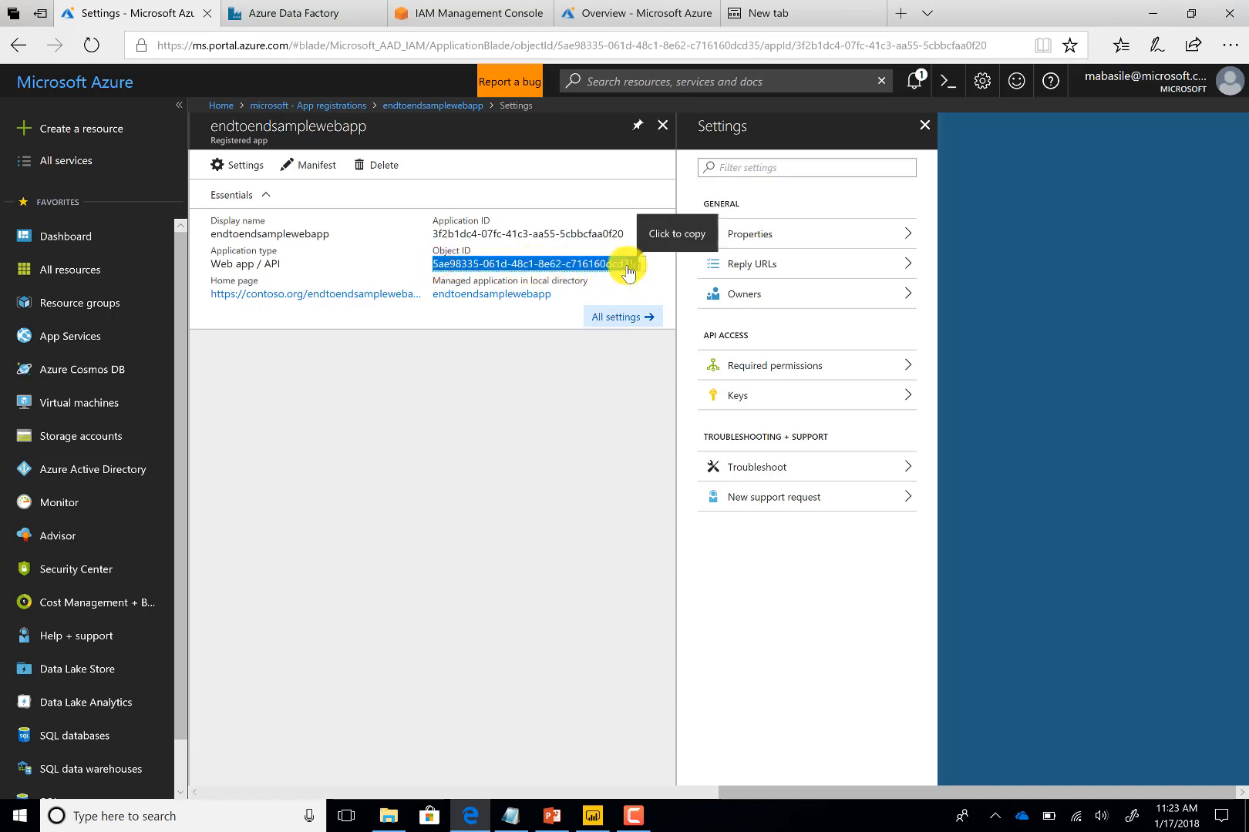
Add a new key described as AwsToADLSCopy that expires in 1 year and save it
{"action": "left_click", "coordinate": [801, 401]}
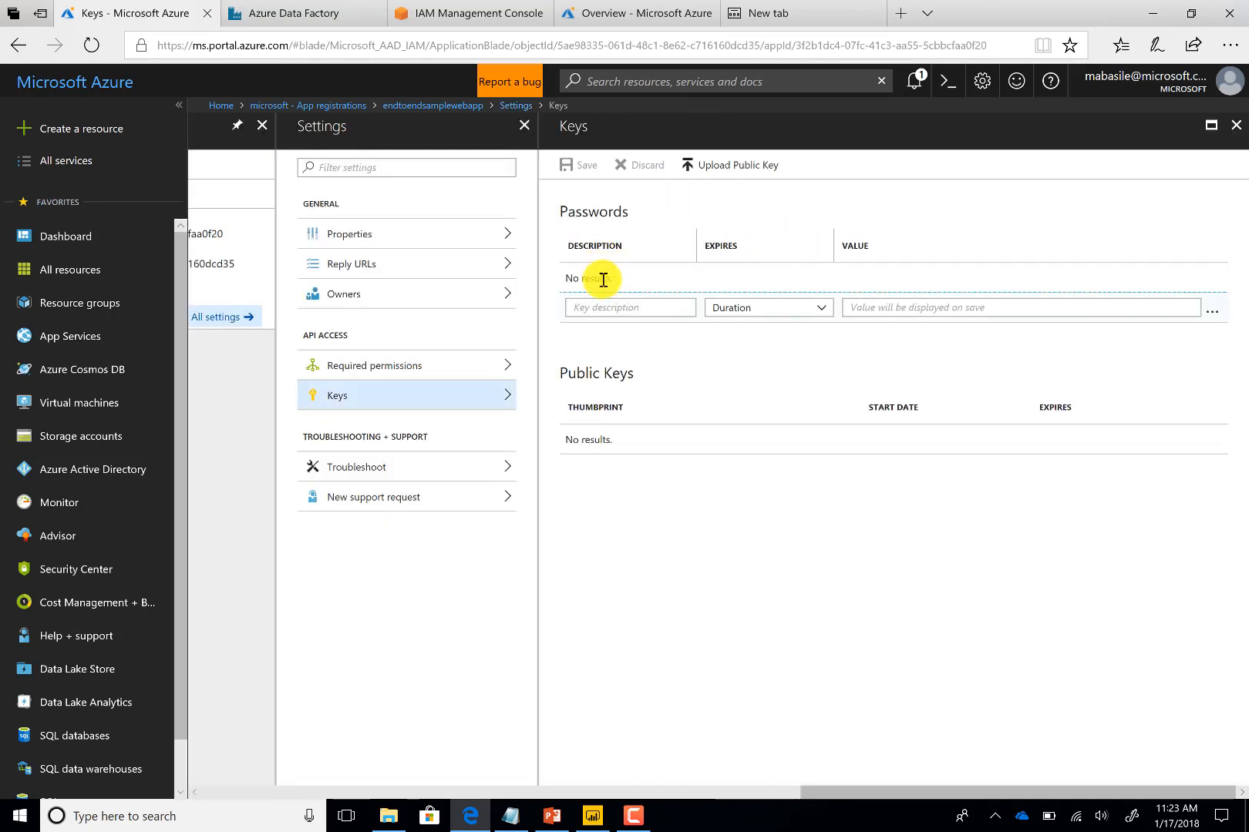
{"action": "left_click", "coordinate": [629, 307]}
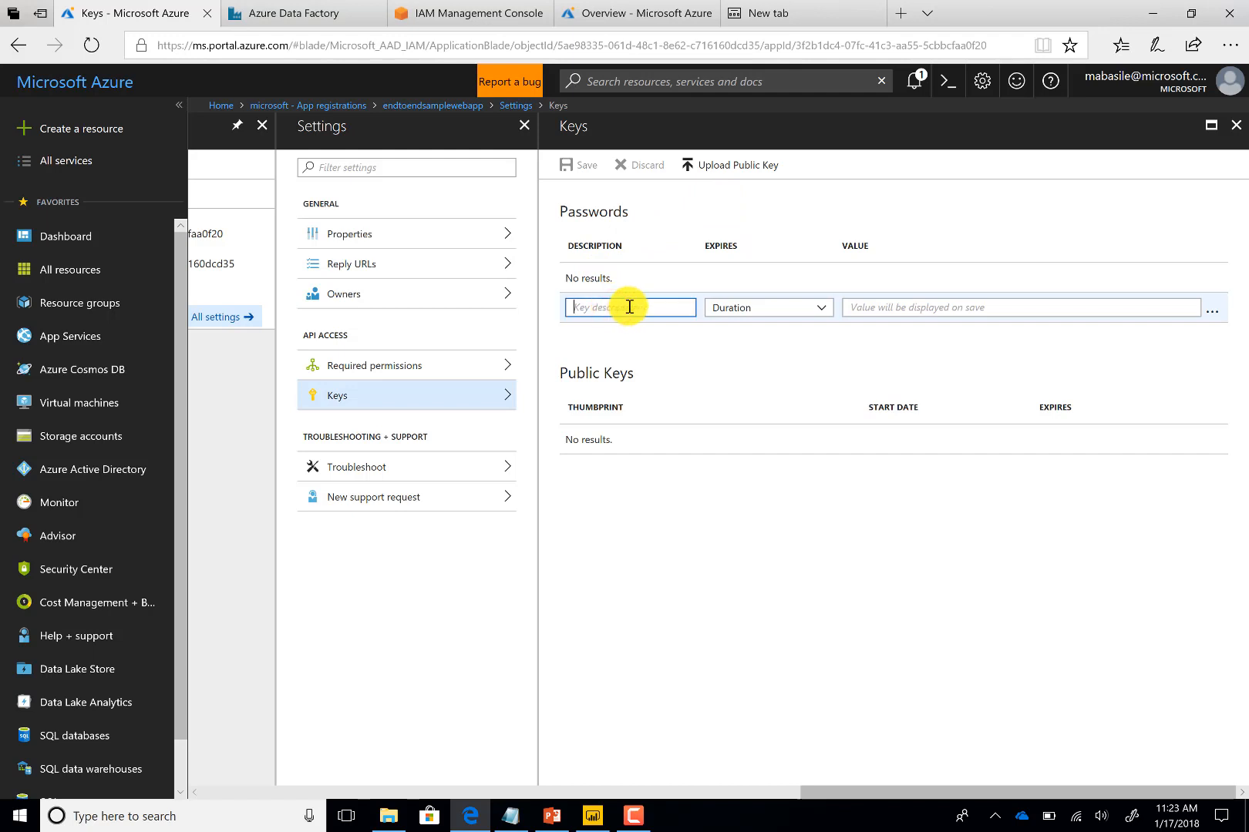
{"action": "type", "text": "A"}
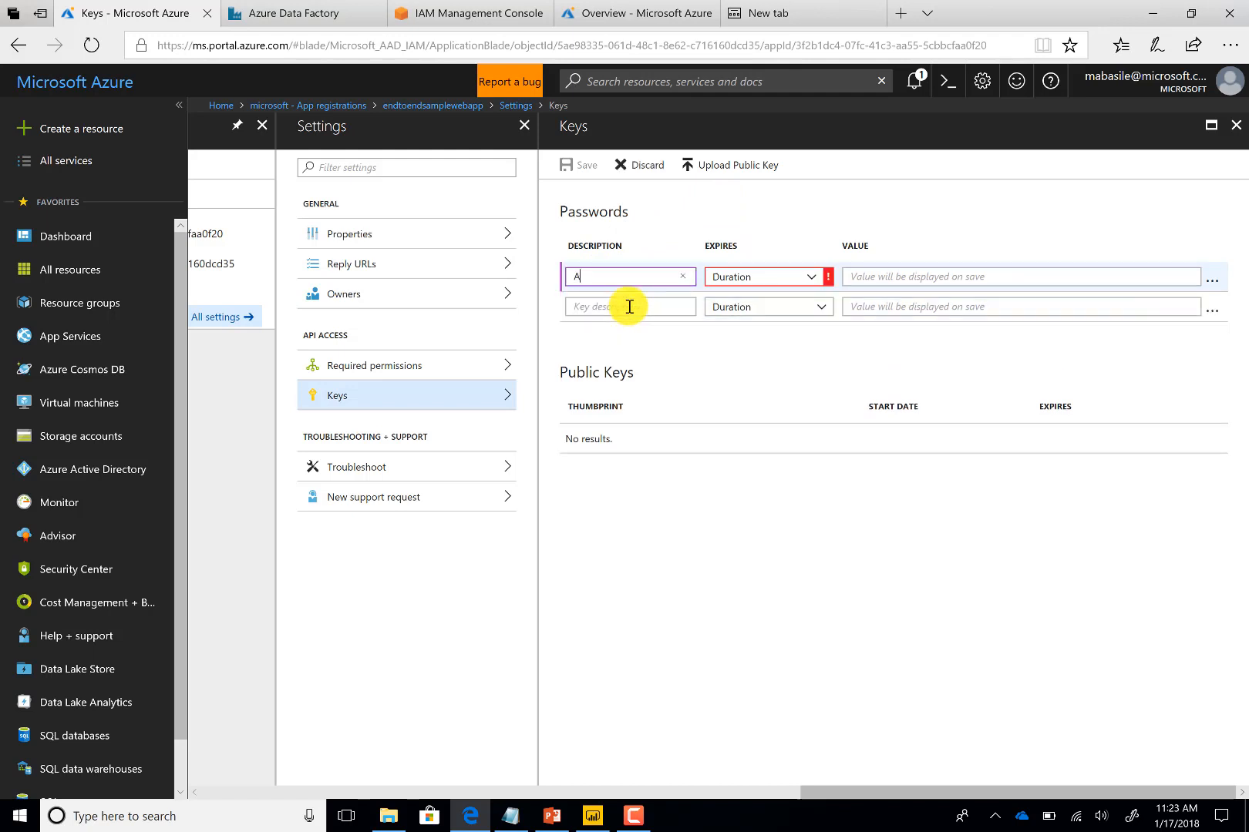
{"action": "type", "text": "wsToADLSCopy"}
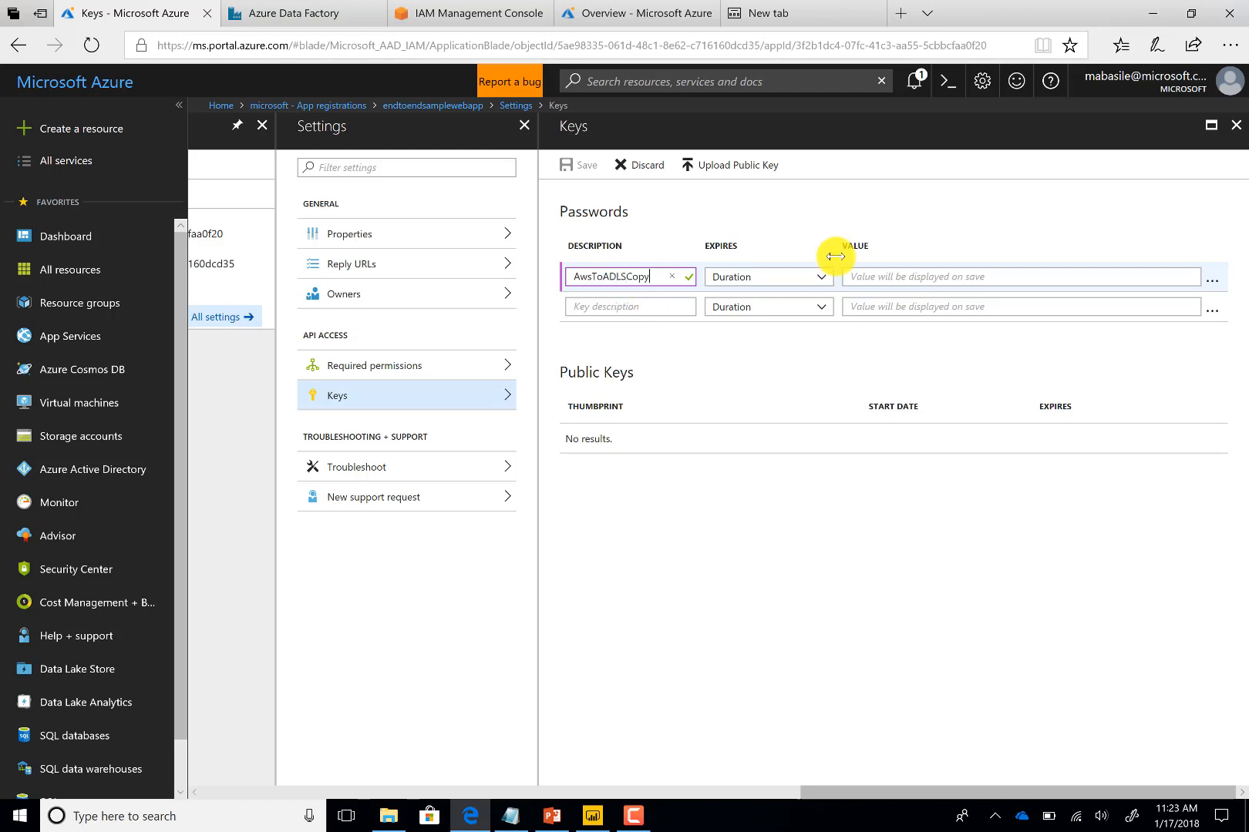
{"action": "left_click", "coordinate": [810, 278]}
{"action": "left_click", "coordinate": [784, 317]}
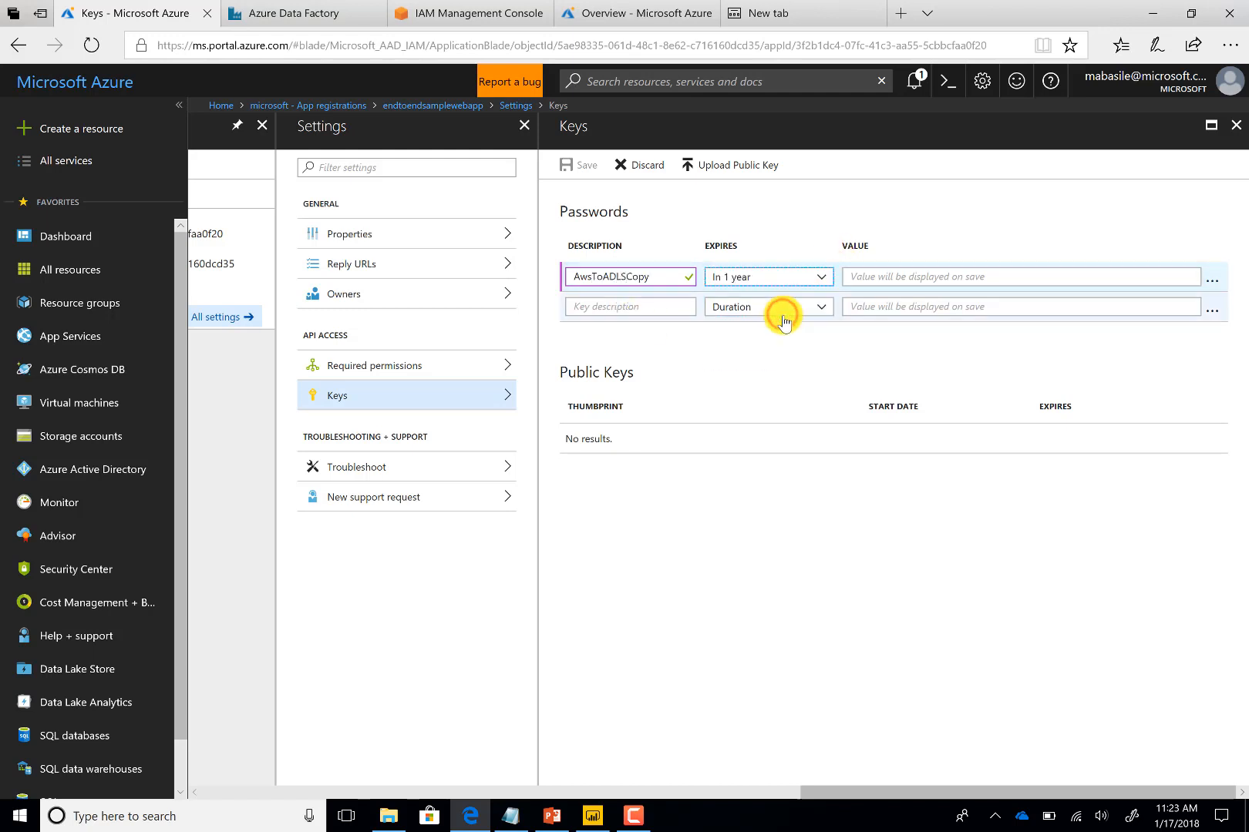
{"action": "left_click", "coordinate": [575, 167]}
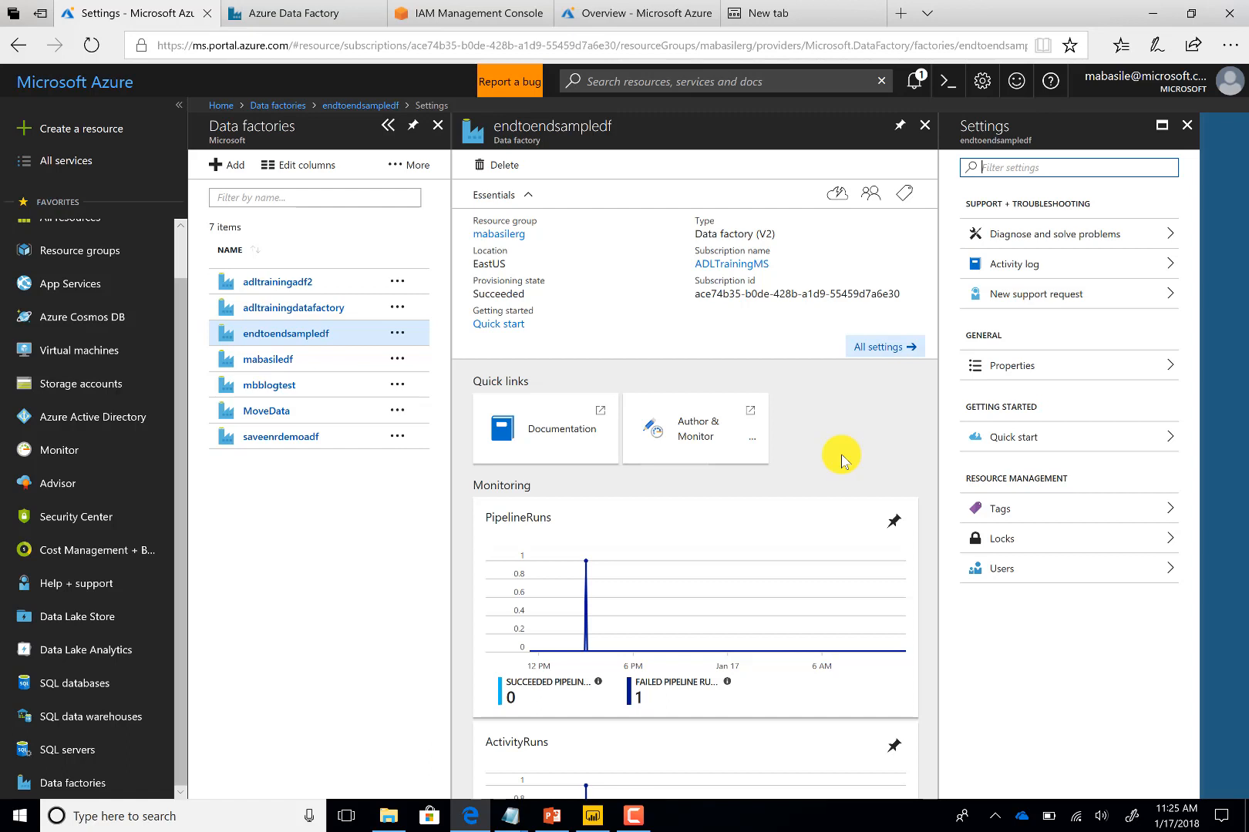
Launch the Copy Data tool from the endtoendsampledf factory's authoring page and name the task AwsToADLSpipeline
{"action": "left_click", "coordinate": [667, 426]}
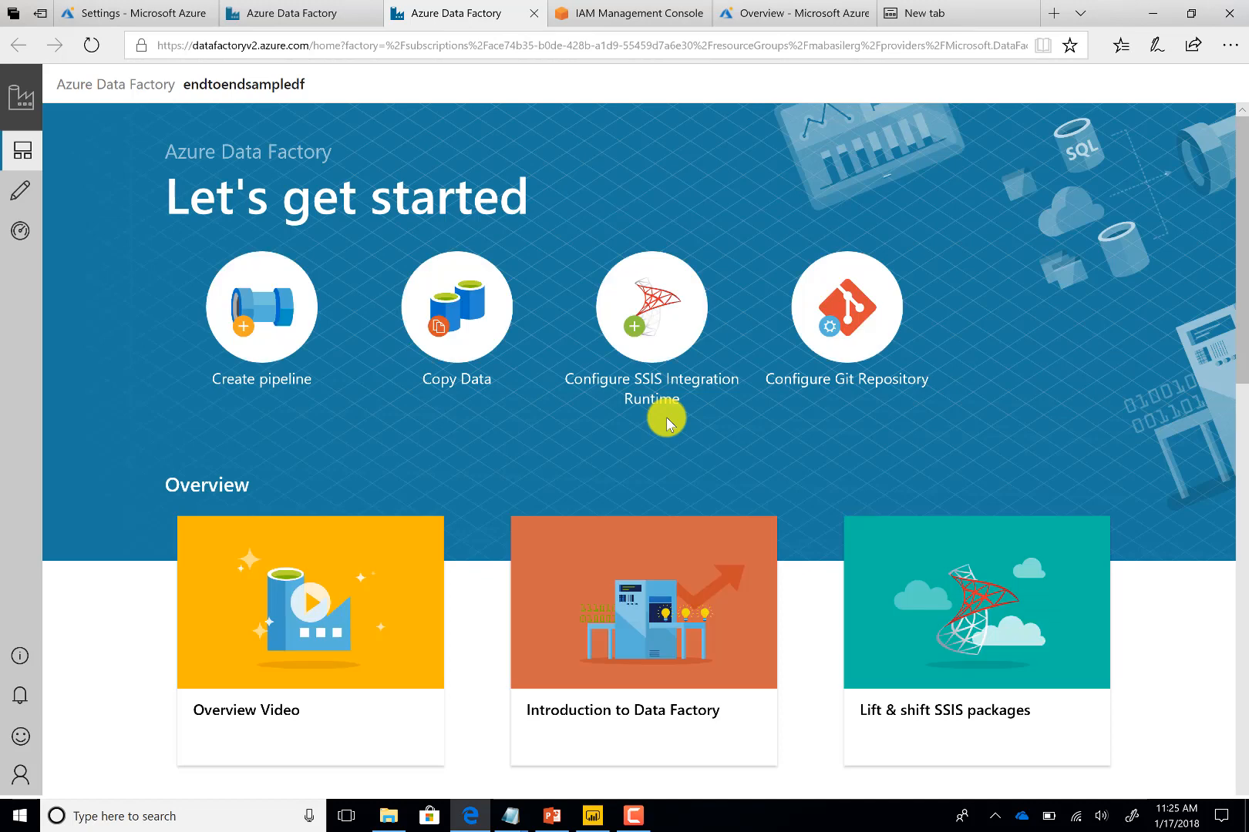
{"action": "left_click", "coordinate": [467, 304]}
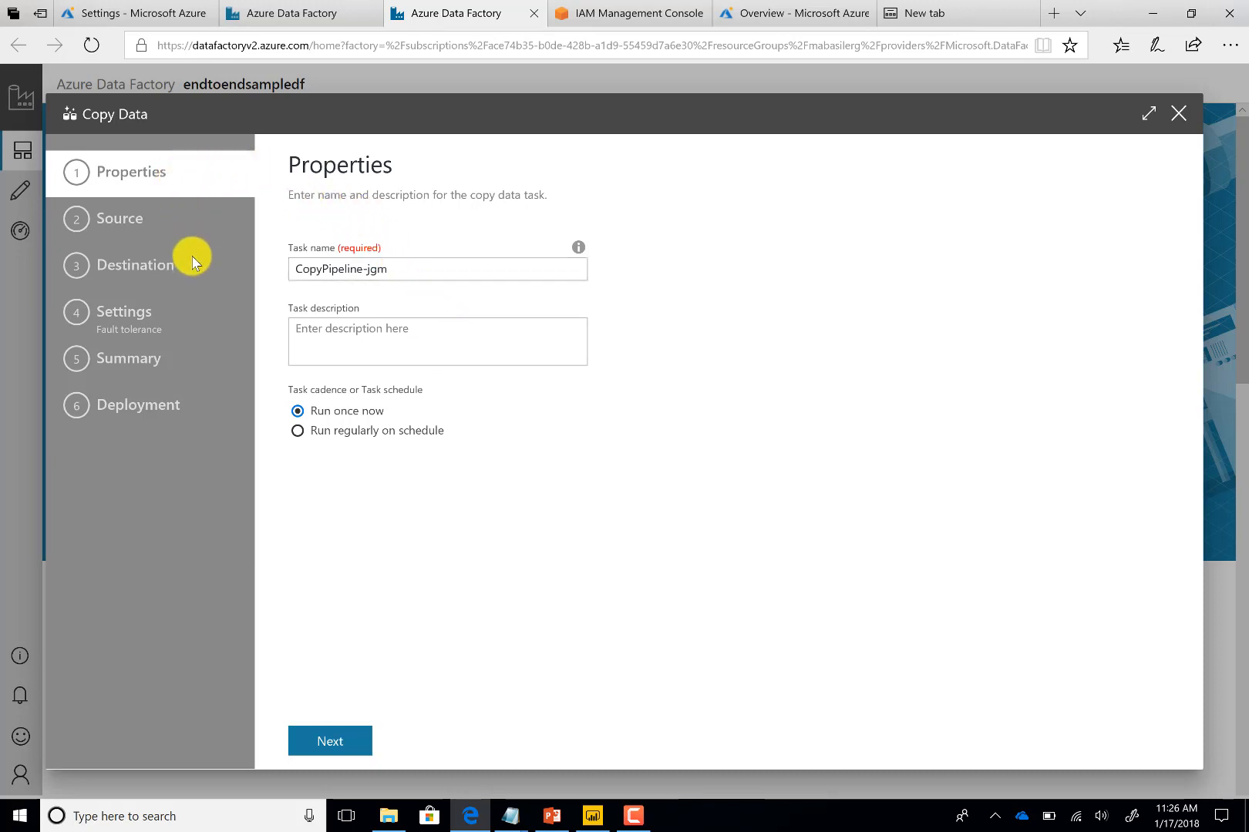
{"action": "triple_click", "coordinate": [330, 272]}
{"action": "type", "text": "A"}
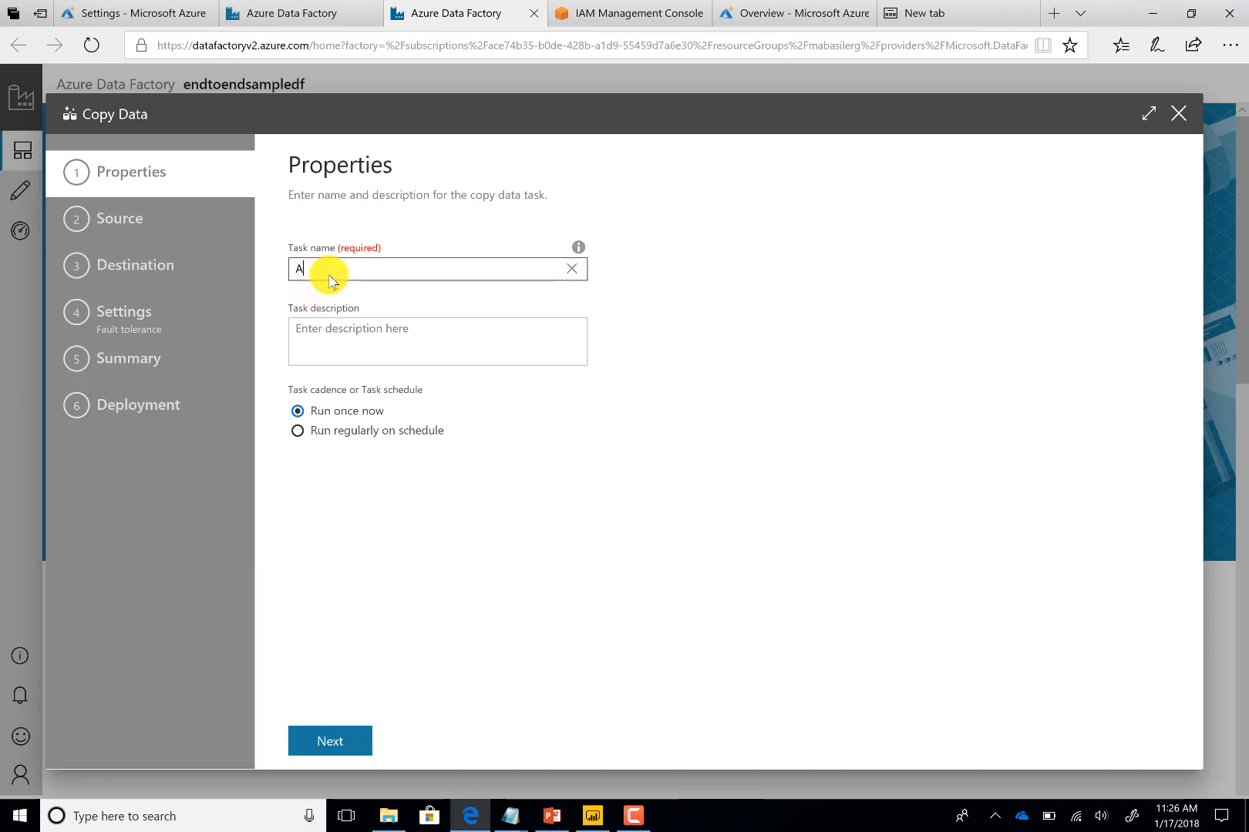
{"action": "type", "text": "wsToADLSpipeline"}
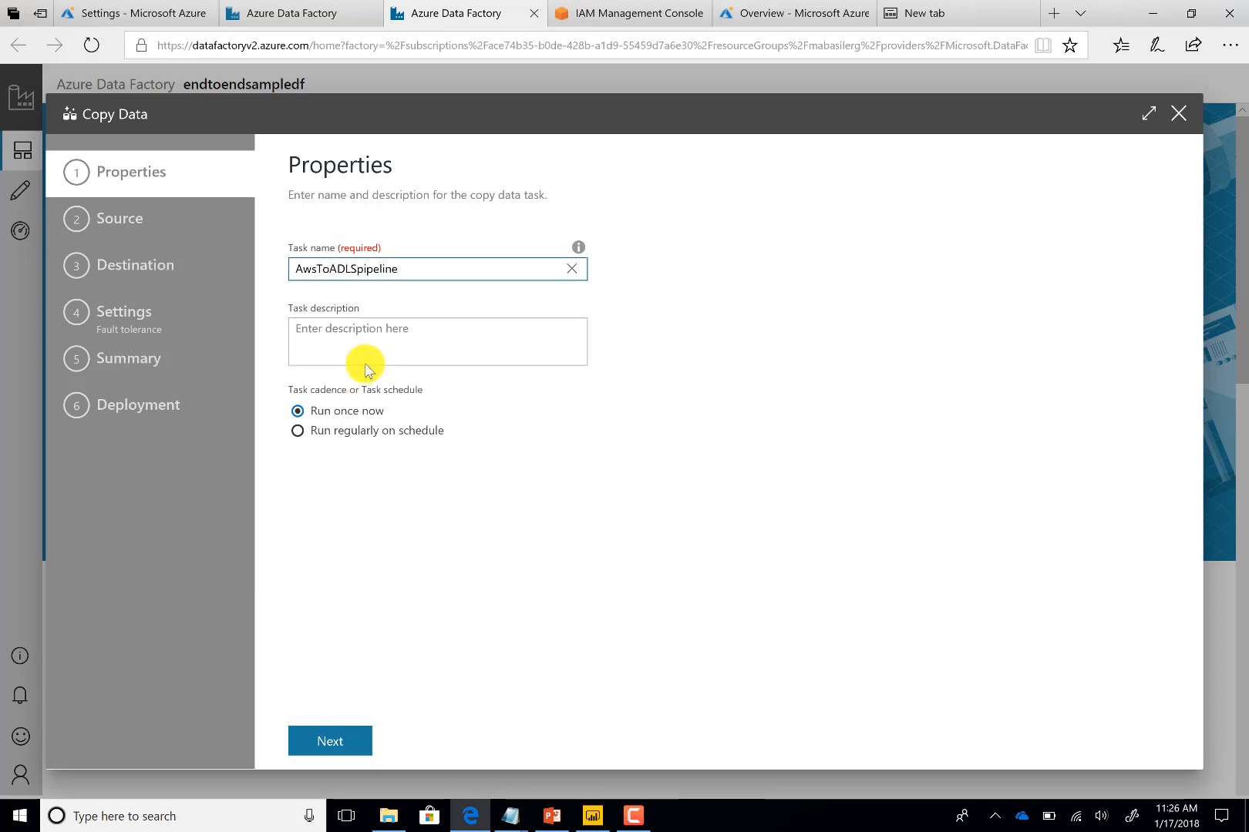
Enter the task description "Copy data from AWS S3 to ADLS account" and move on to the source step
{"action": "left_click", "coordinate": [366, 351]}
{"action": "type", "text": "Cop"}
{"action": "type", "text": "des"}
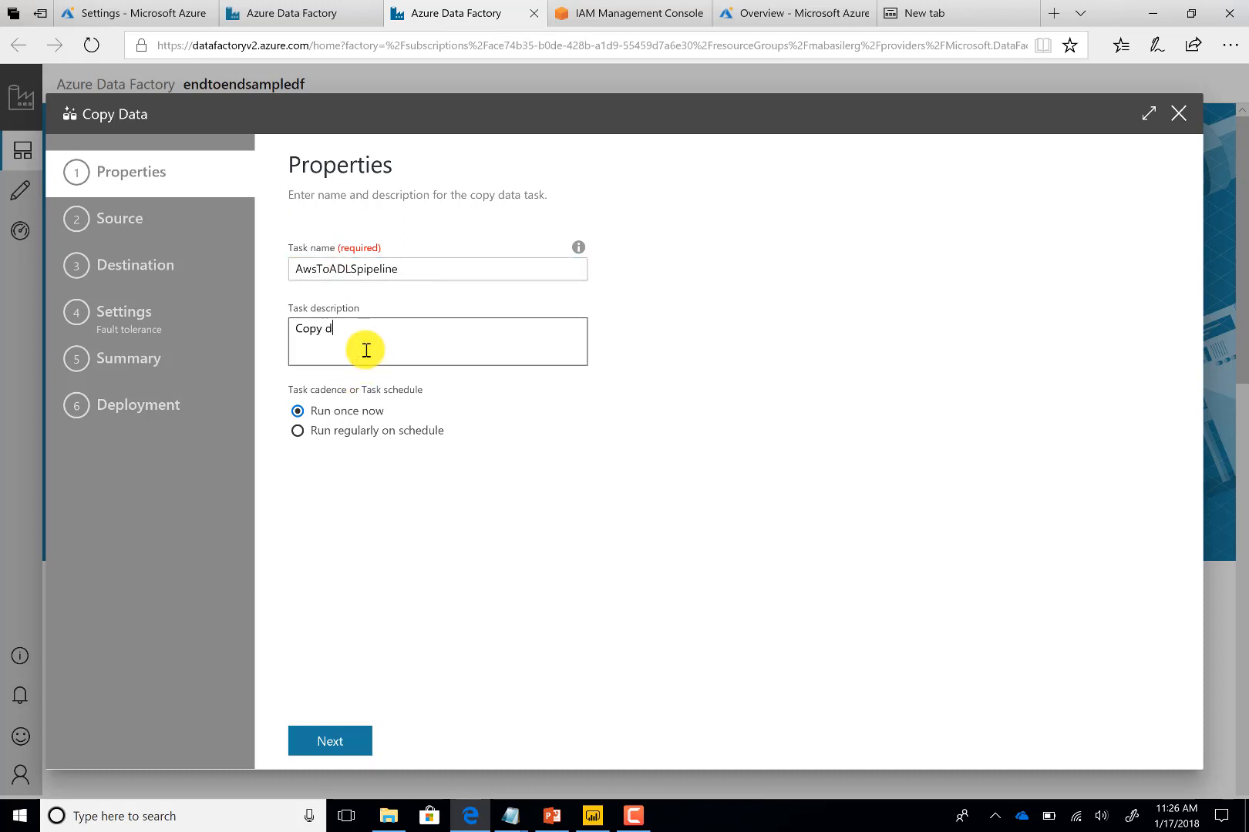
{"action": "key", "text": "BackSpace"}
{"action": "key", "text": "BackSpace"}
{"action": "type", "text": "ata from AWS S3 t"}
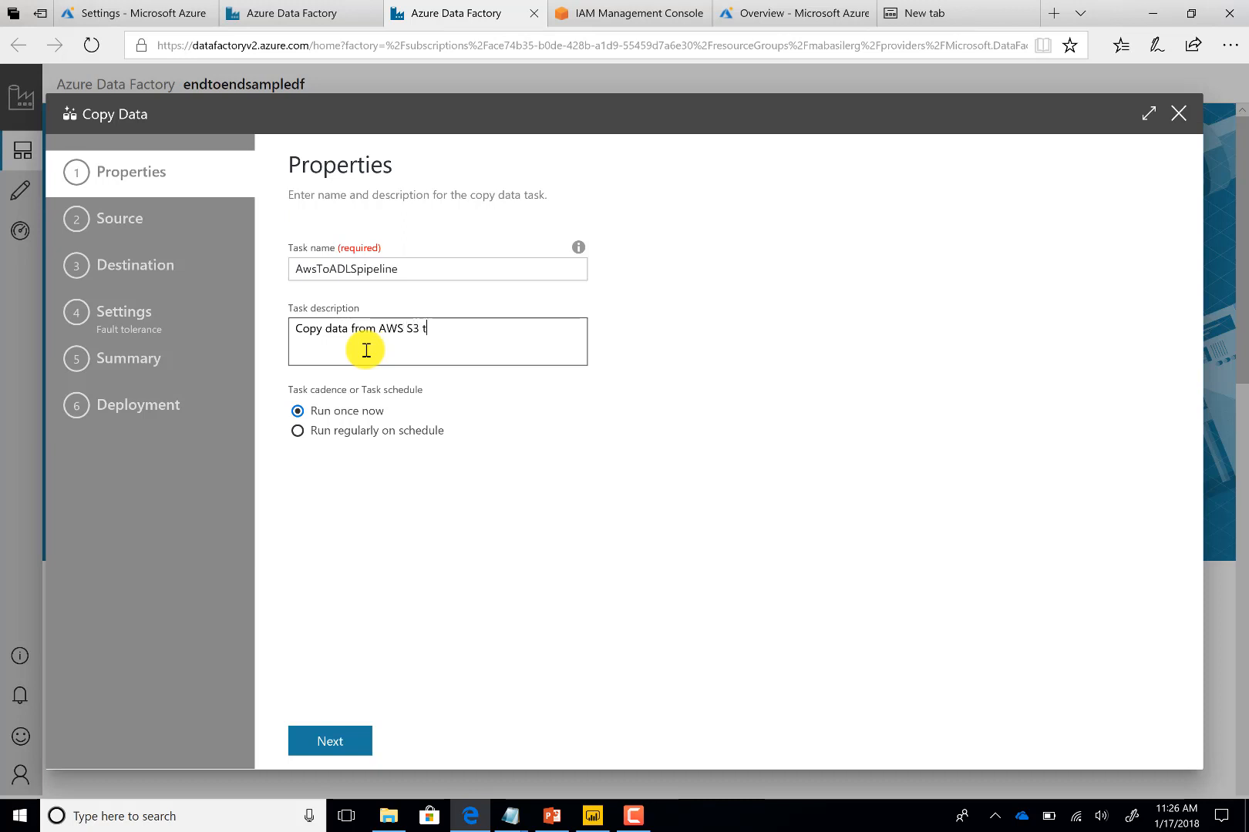
{"action": "type", "text": "o ADLS account"}
{"action": "left_click", "coordinate": [331, 741]}
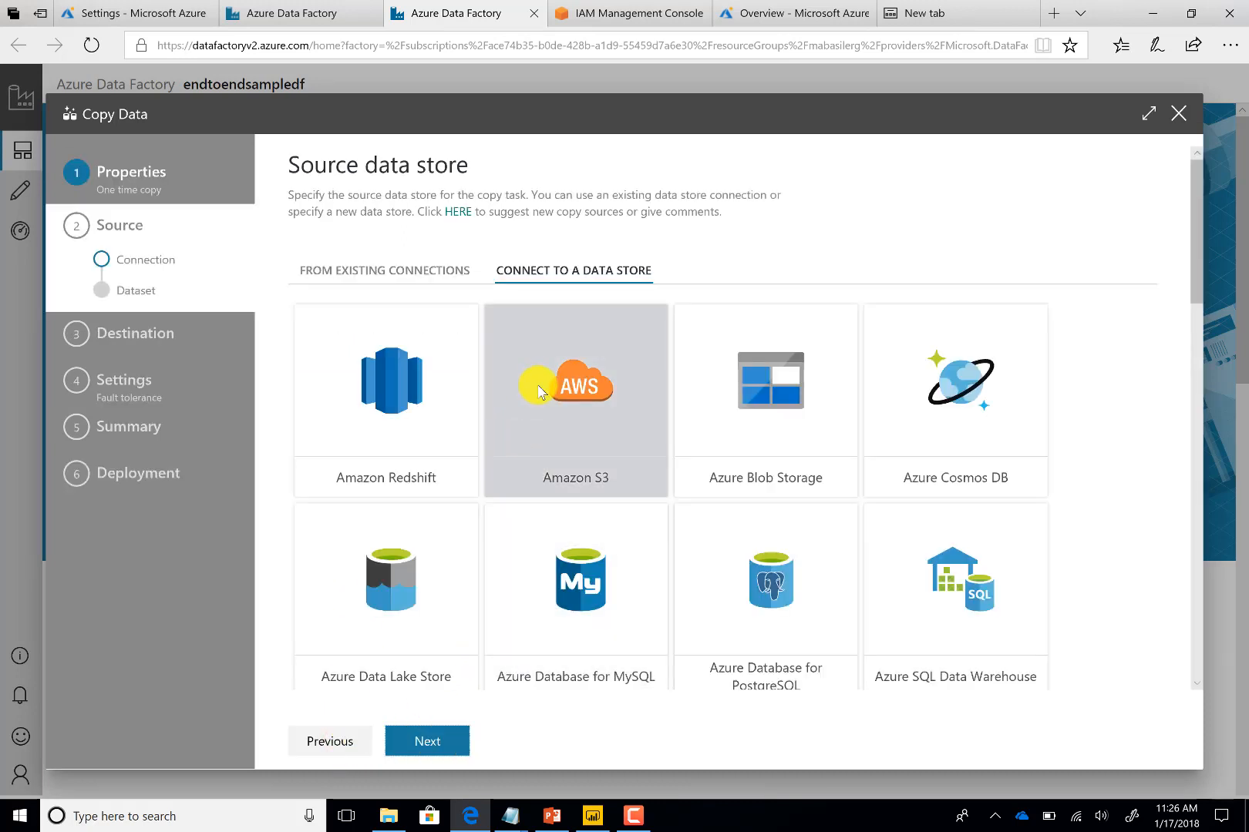
Pick Amazon S3 as the source store and create integration runtime IntegrationRuntime-Managed-1xh in the East US 2 region
{"action": "left_click", "coordinate": [583, 362]}
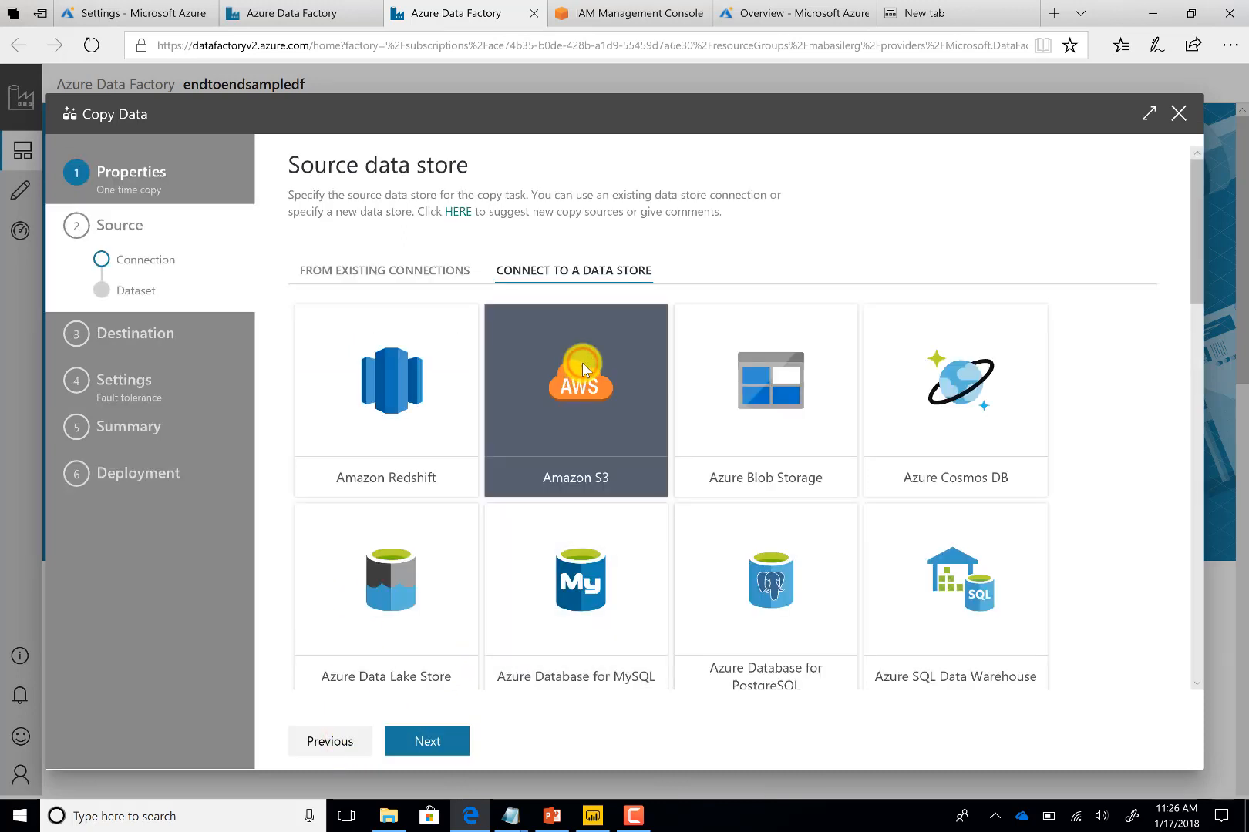
{"action": "left_click", "coordinate": [439, 742]}
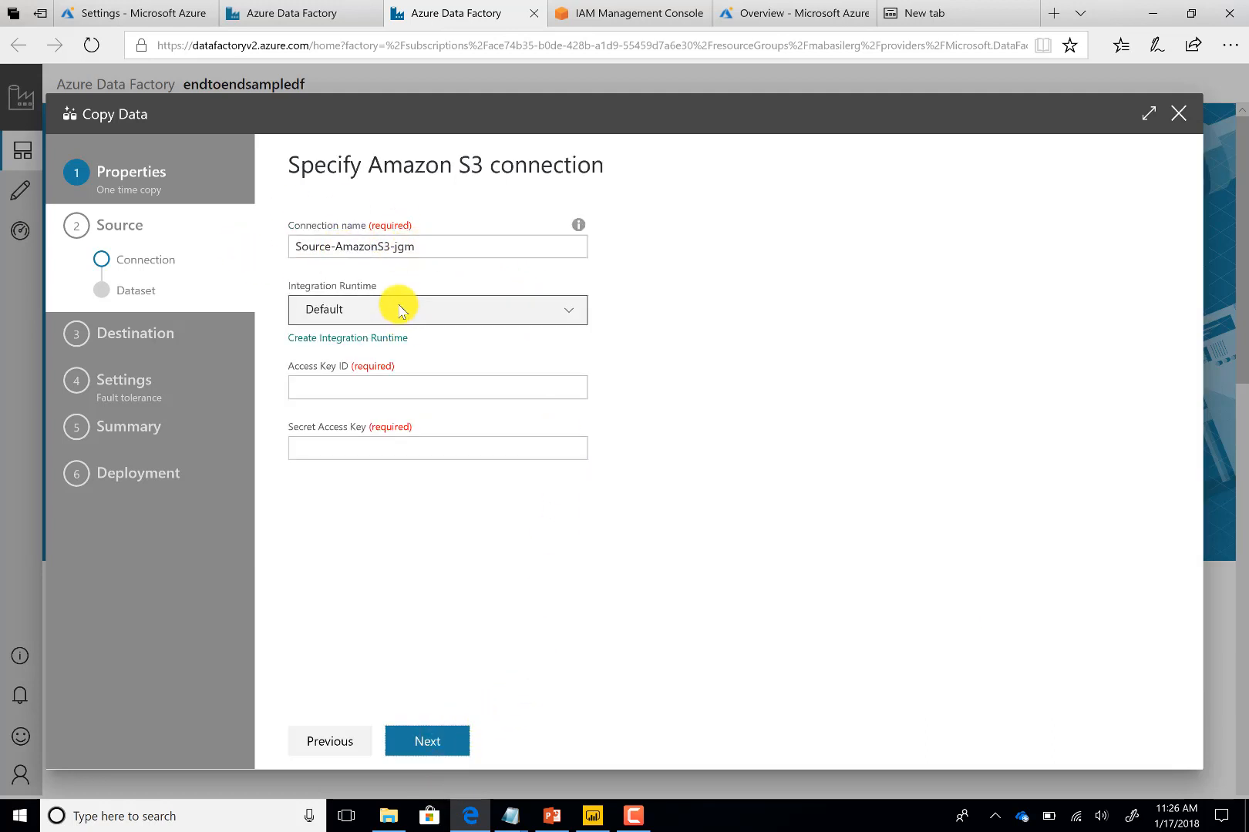
{"action": "left_click", "coordinate": [330, 340]}
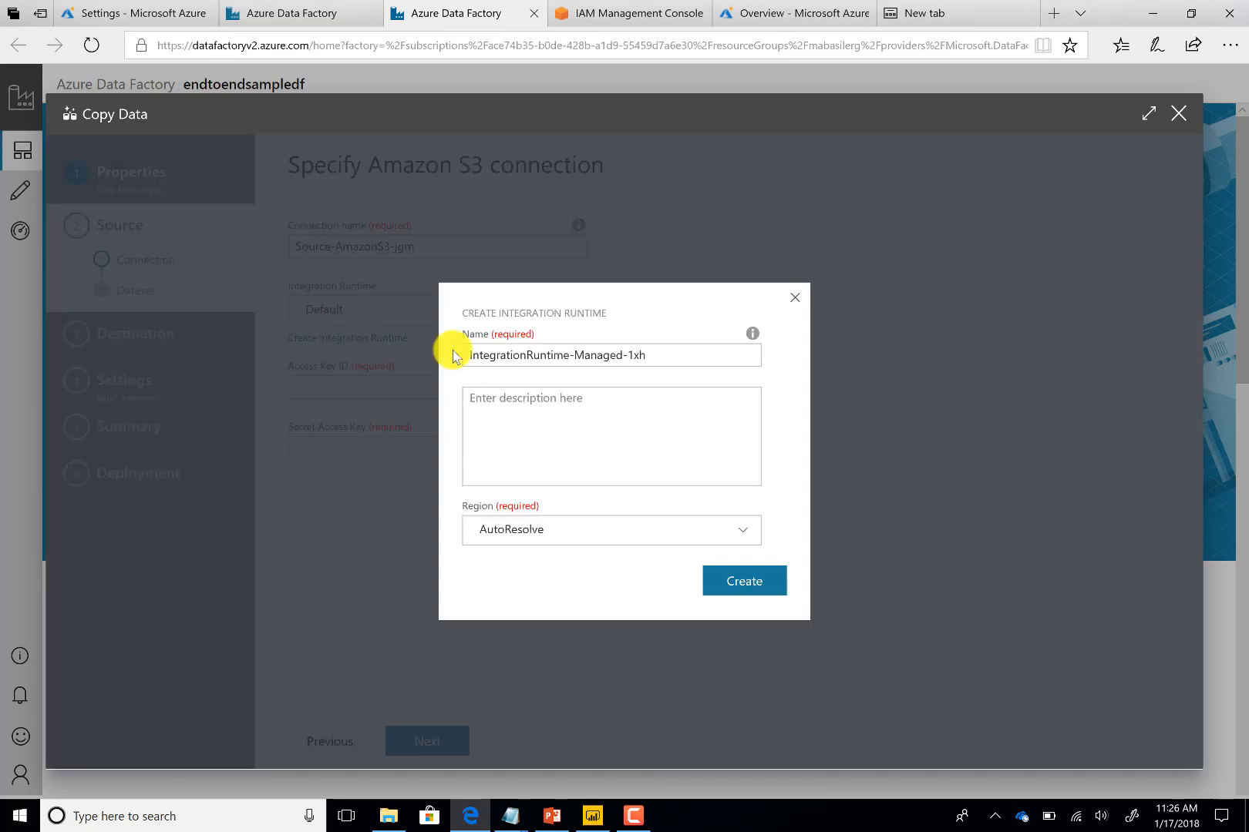
{"action": "left_click", "coordinate": [566, 531]}
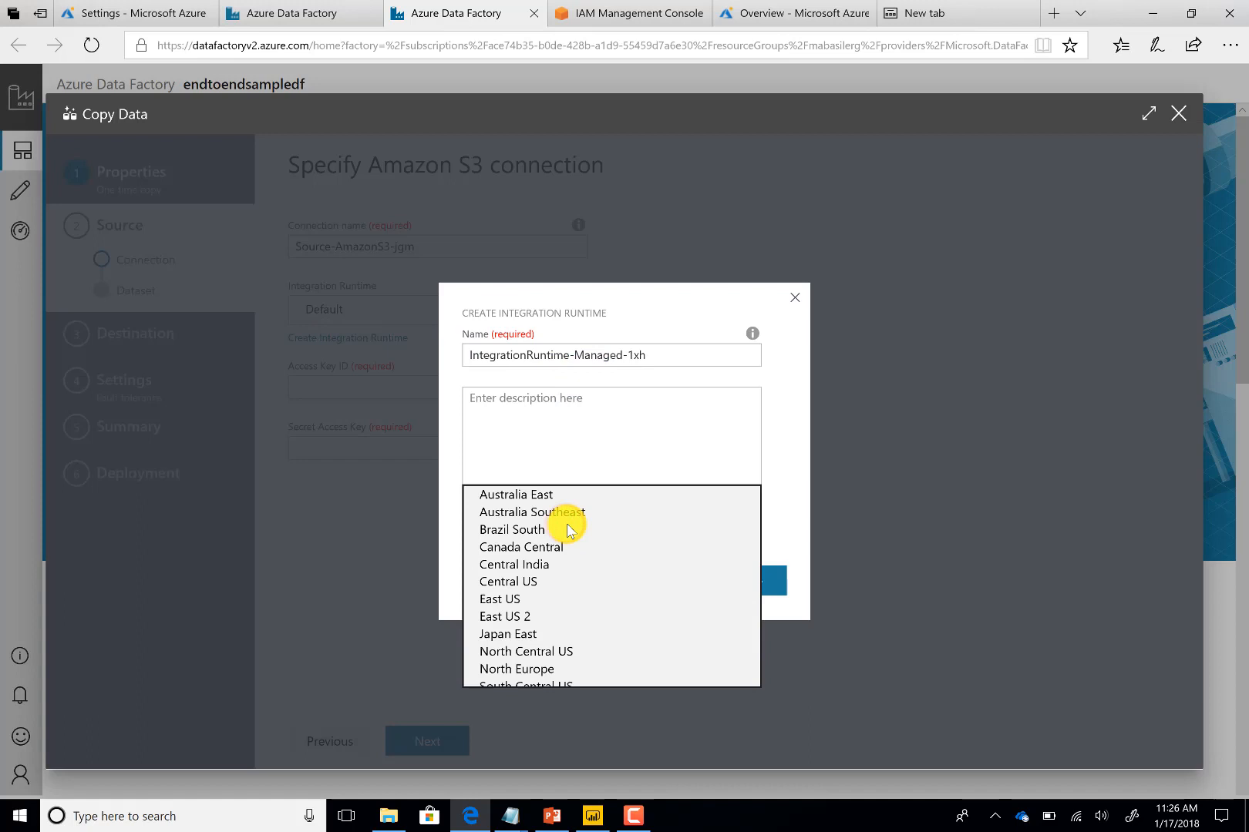
{"action": "left_click", "coordinate": [560, 616]}
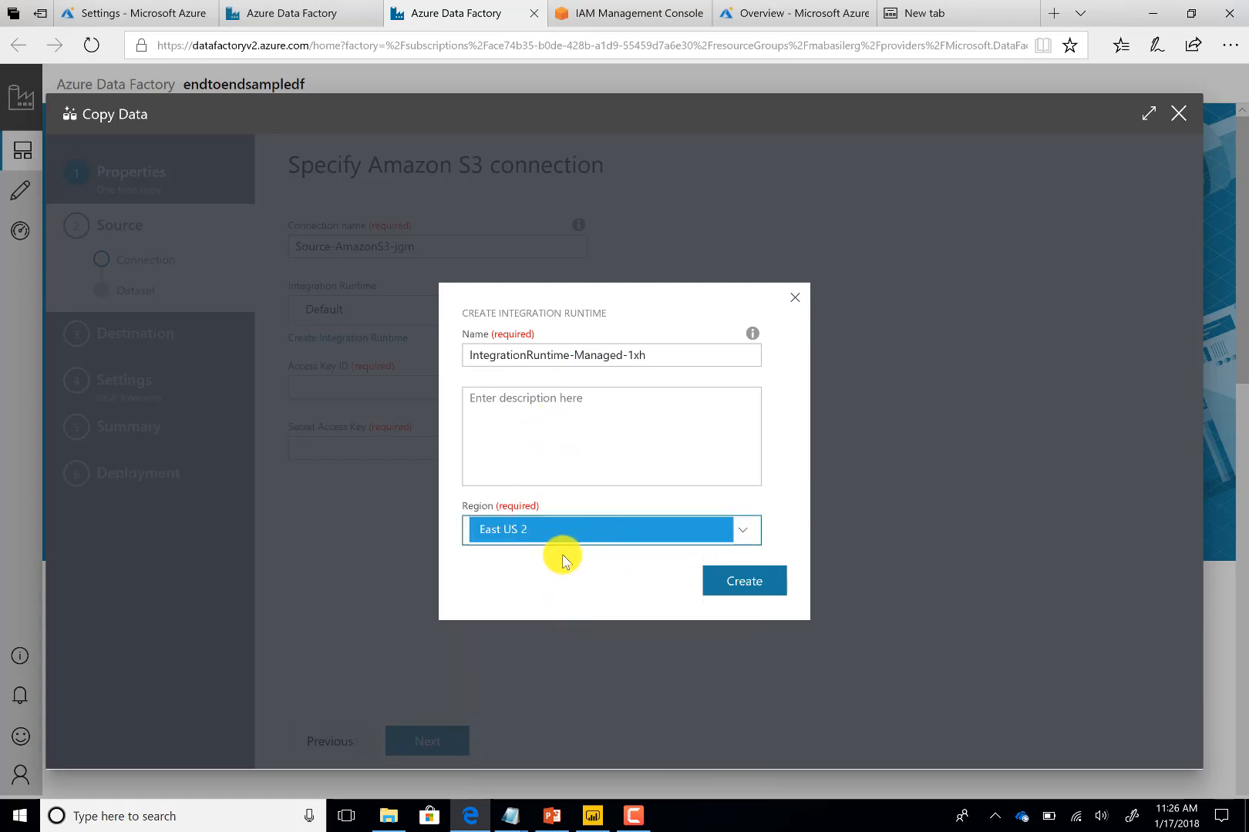
{"action": "left_click", "coordinate": [744, 586]}
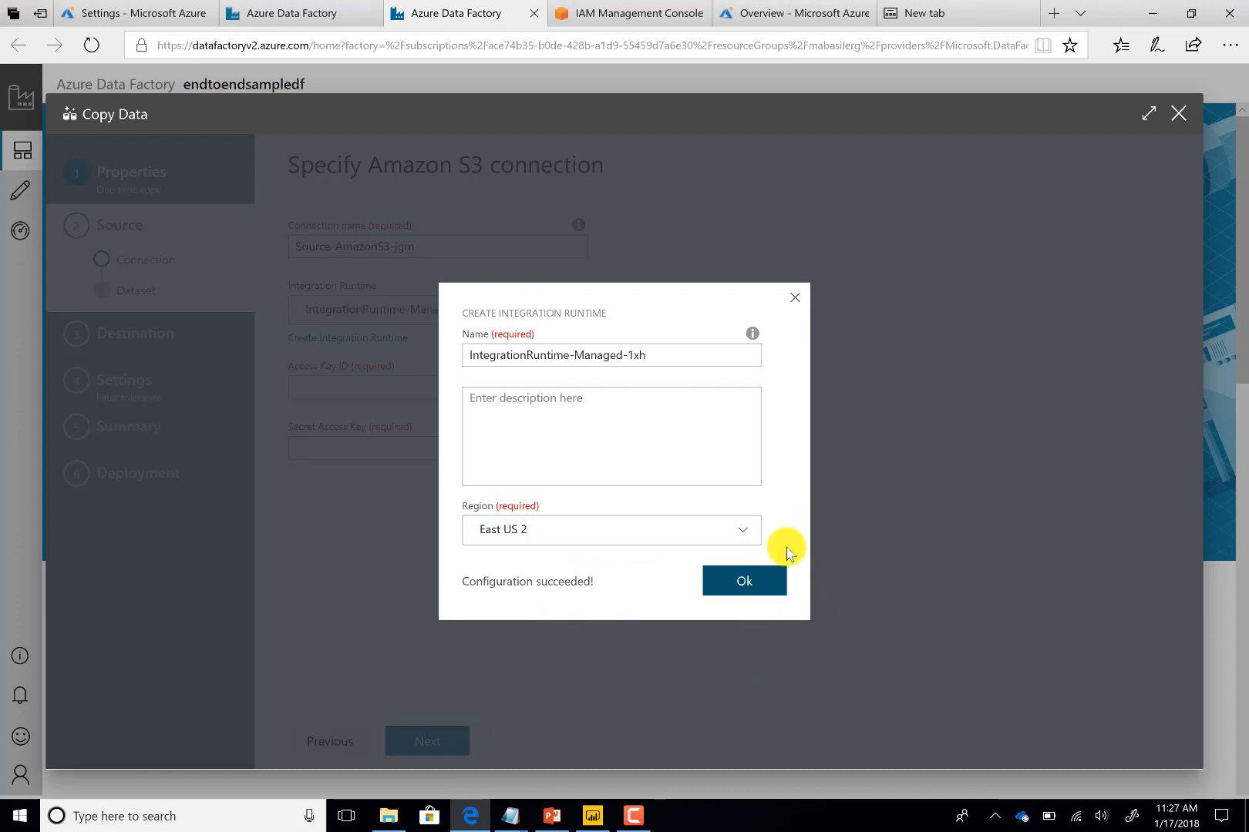
{"action": "left_click", "coordinate": [746, 576]}
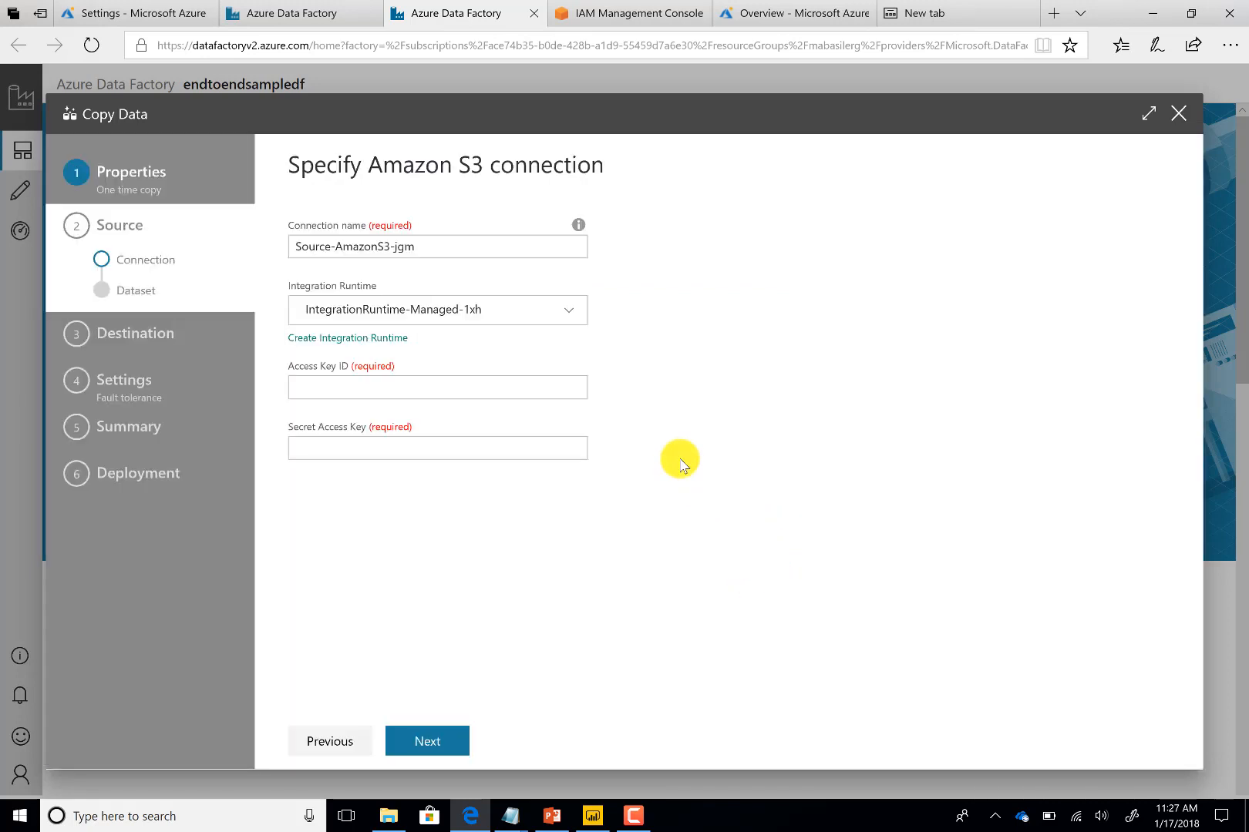
Enter the AWS access key ID and secret access key for the S3 connection and continue
{"action": "left_click", "coordinate": [415, 390]}
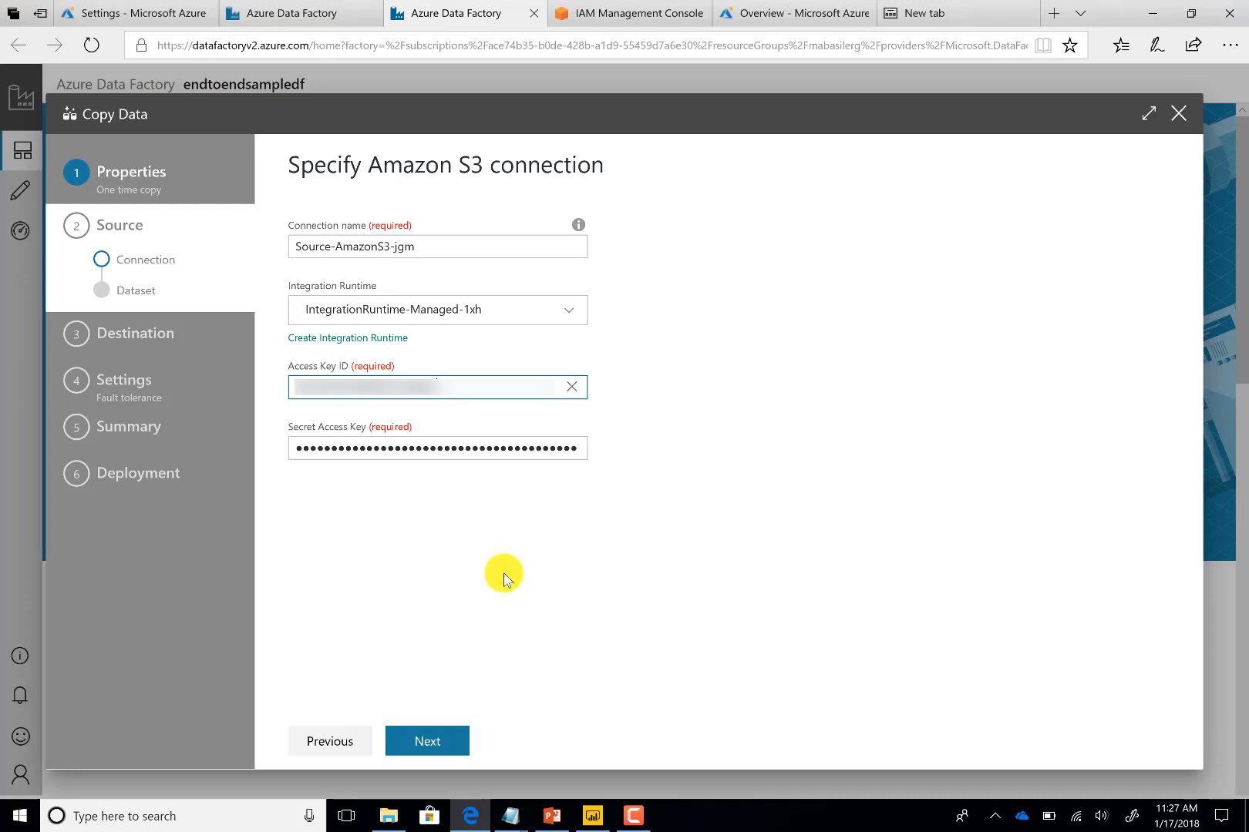
{"action": "left_click", "coordinate": [430, 736]}
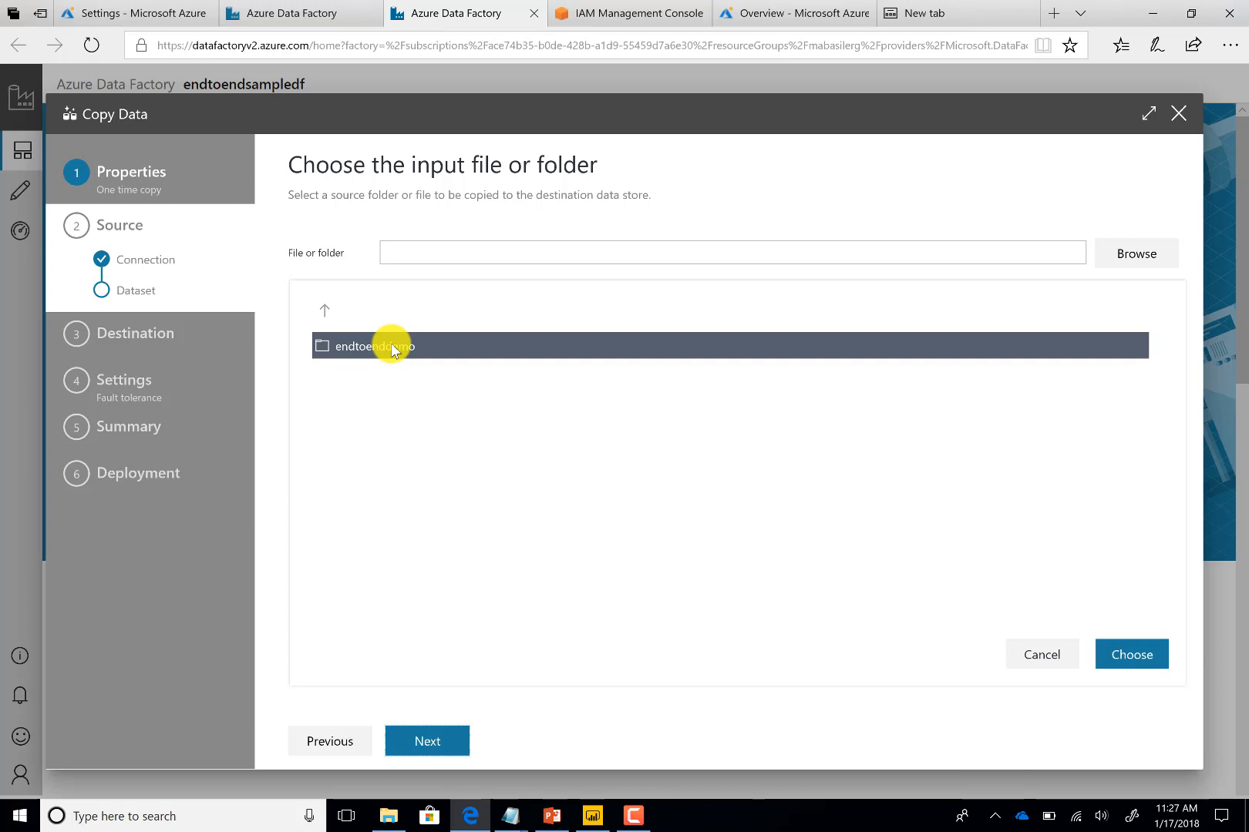
Choose the endtoenddemo/EPA/aqi folder as the input, keep compression type None, and continue
{"action": "double_click", "coordinate": [392, 347]}
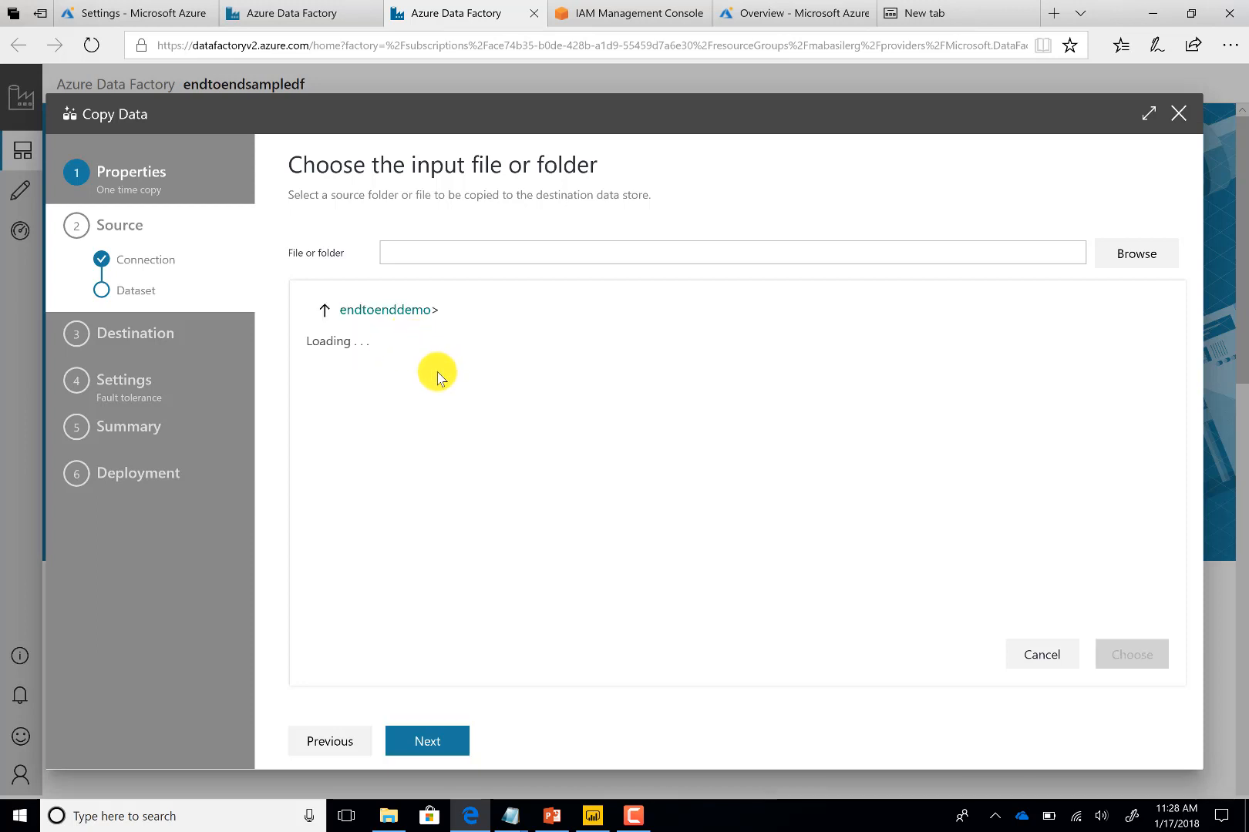
{"action": "left_click", "coordinate": [379, 347]}
{"action": "double_click", "coordinate": [379, 347]}
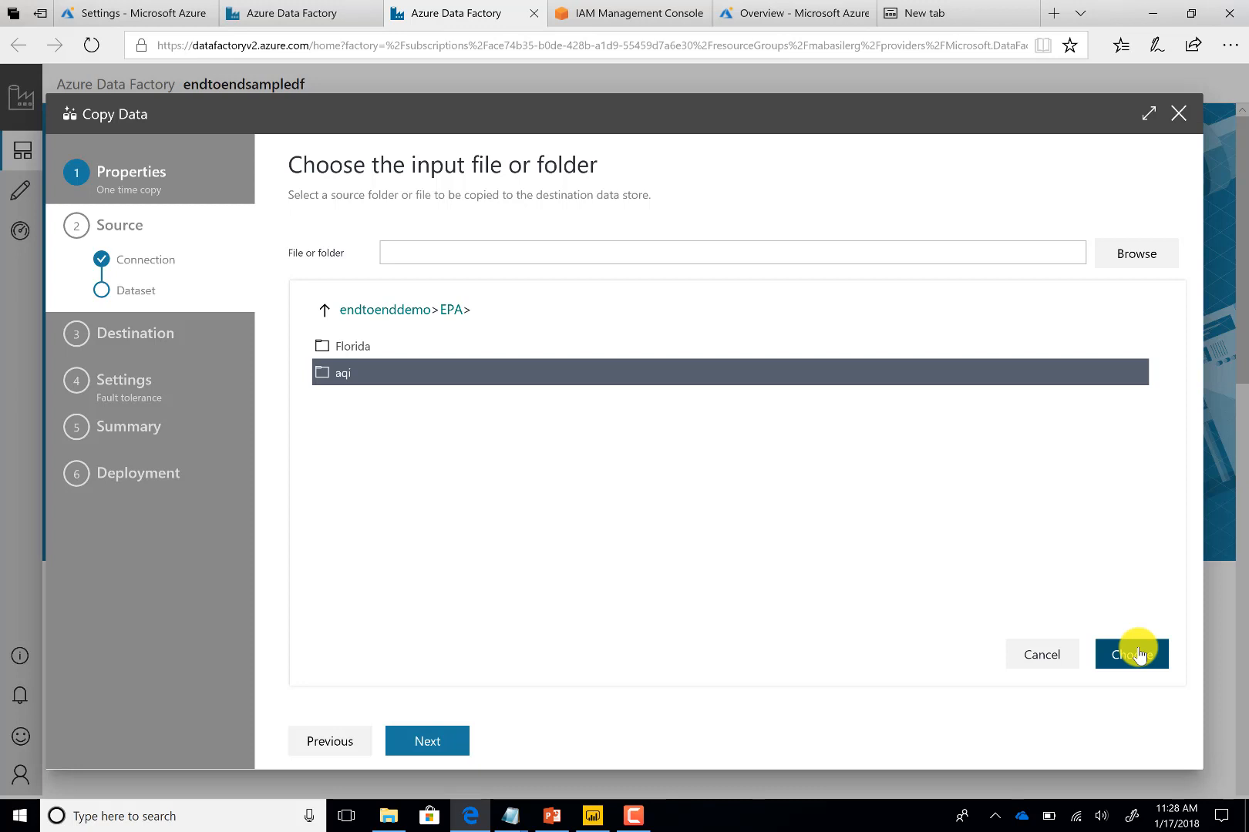
{"action": "left_click", "coordinate": [1138, 655]}
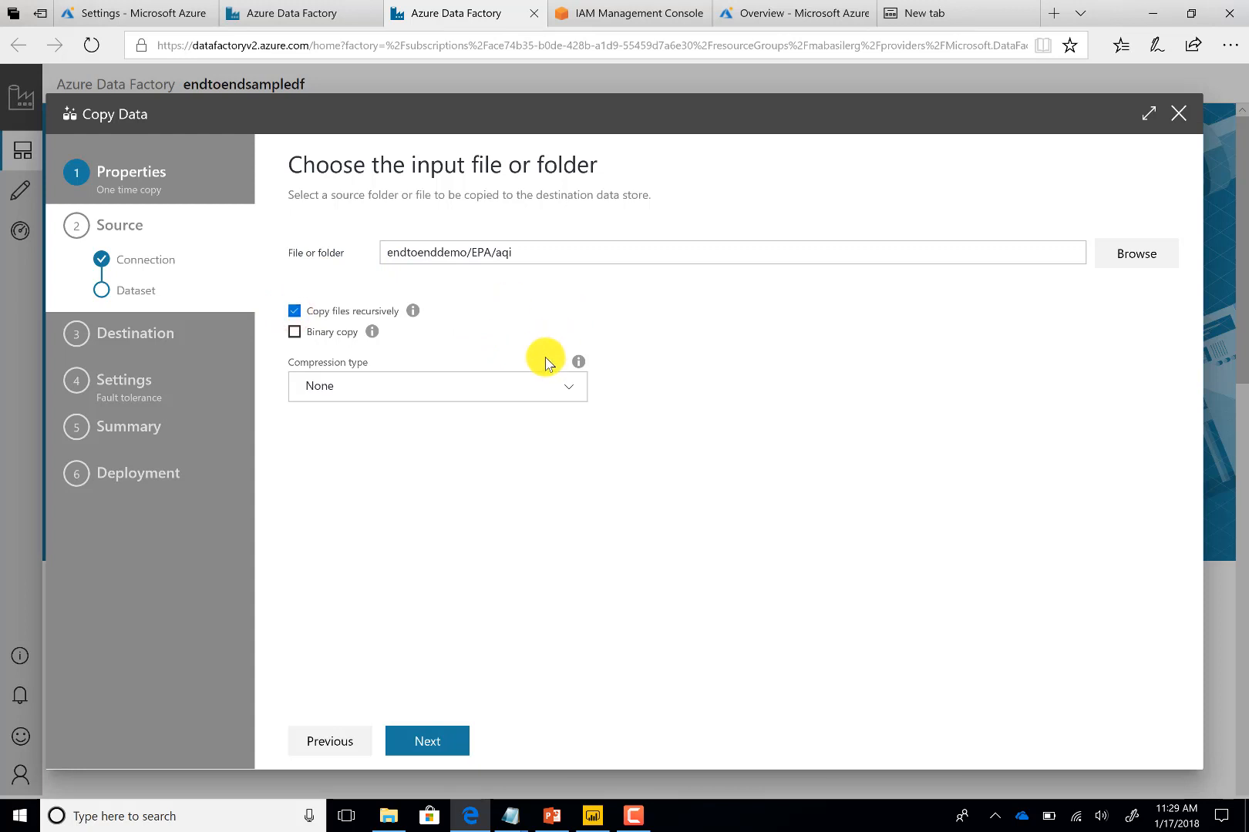
{"action": "left_click", "coordinate": [530, 385]}
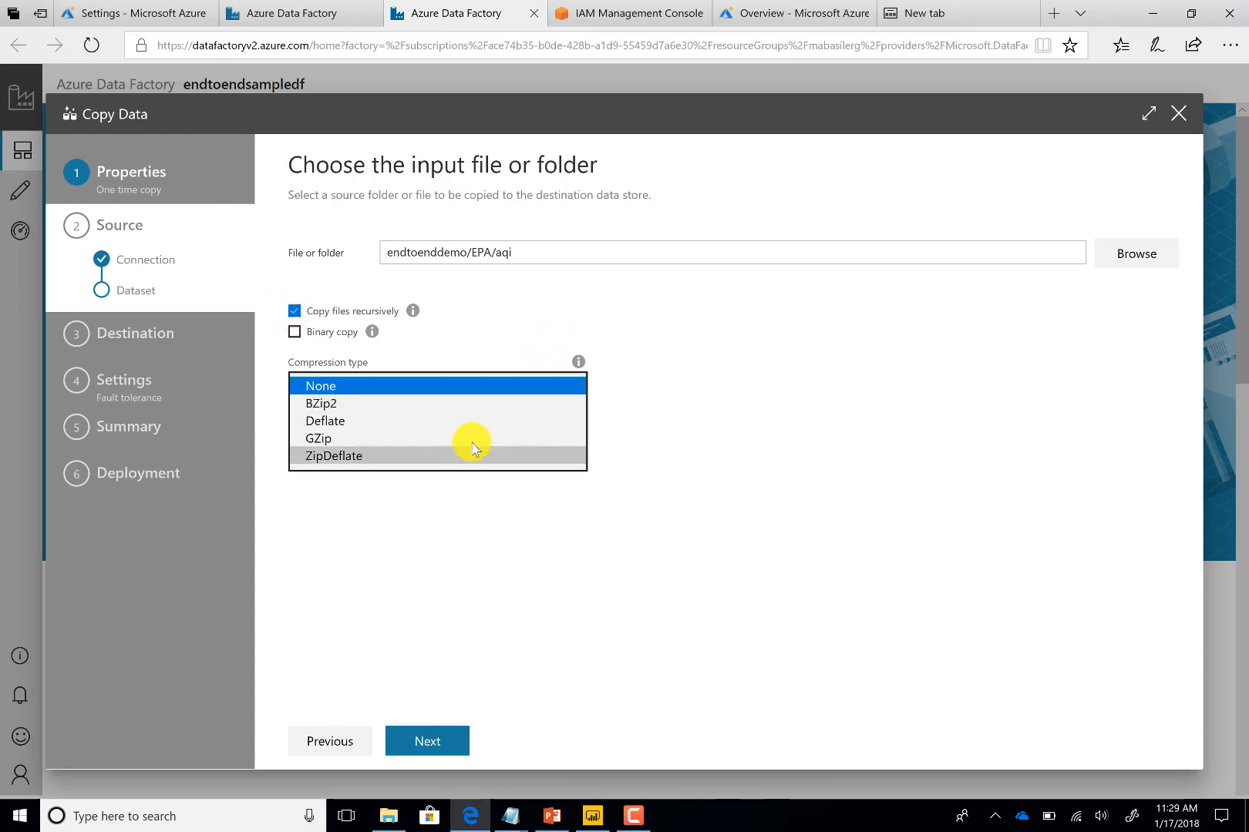
{"action": "left_click", "coordinate": [467, 386]}
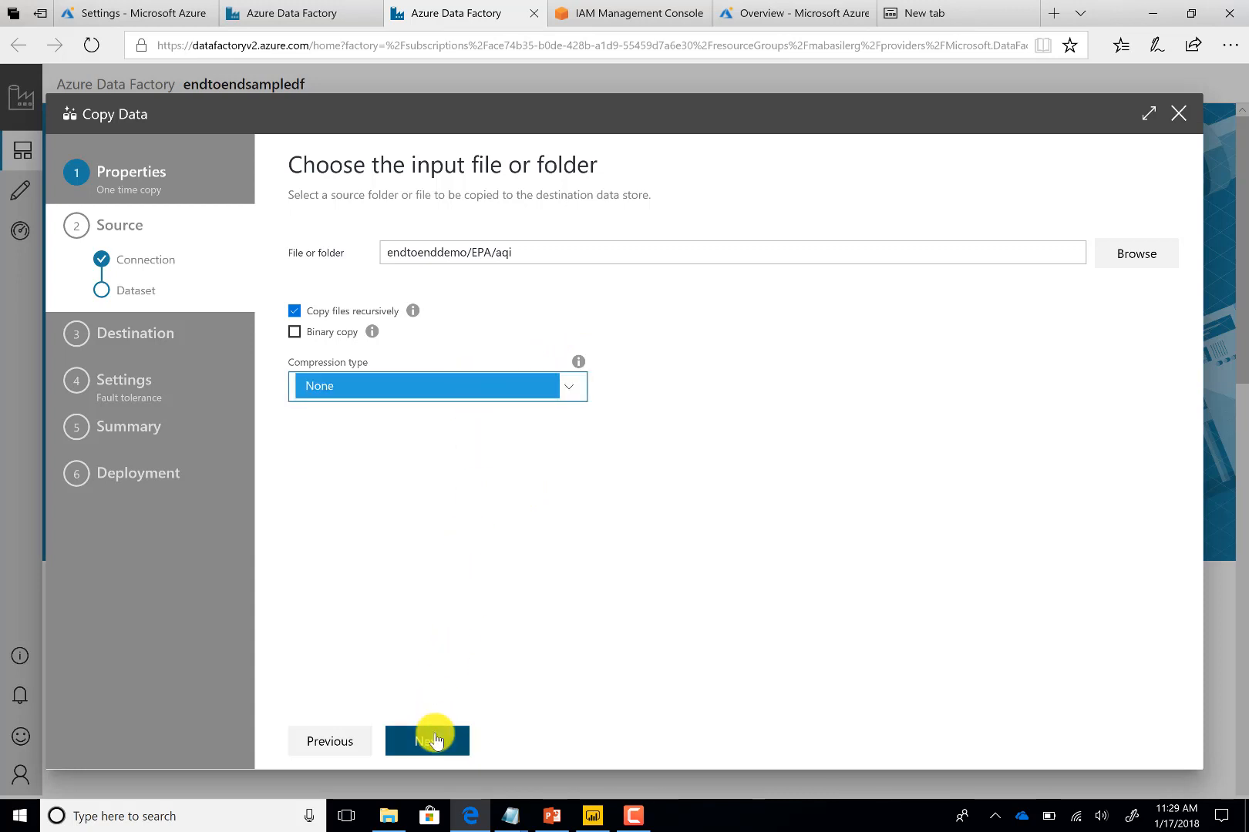
{"action": "left_click", "coordinate": [436, 740]}
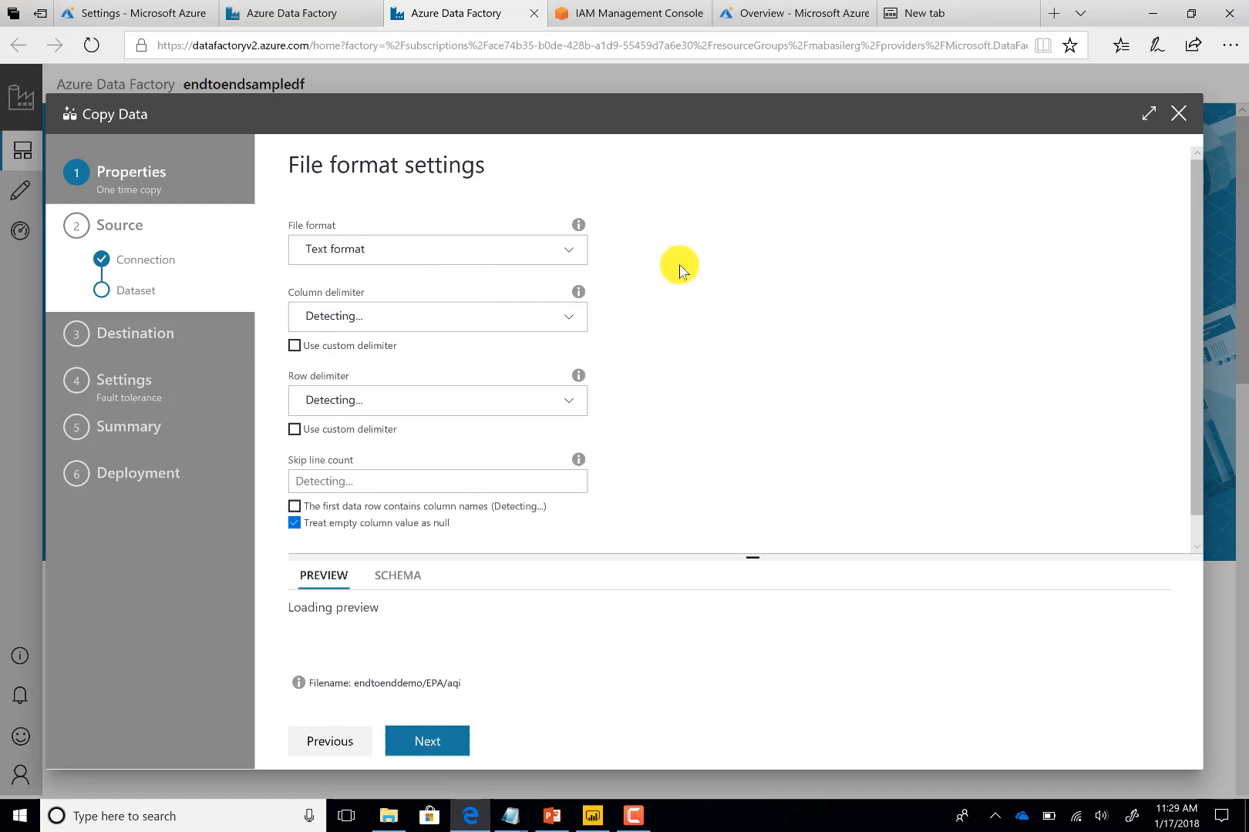
Set the column delimiter to Comma, mark the first data row as column names, and continue
{"action": "left_click", "coordinate": [521, 322]}
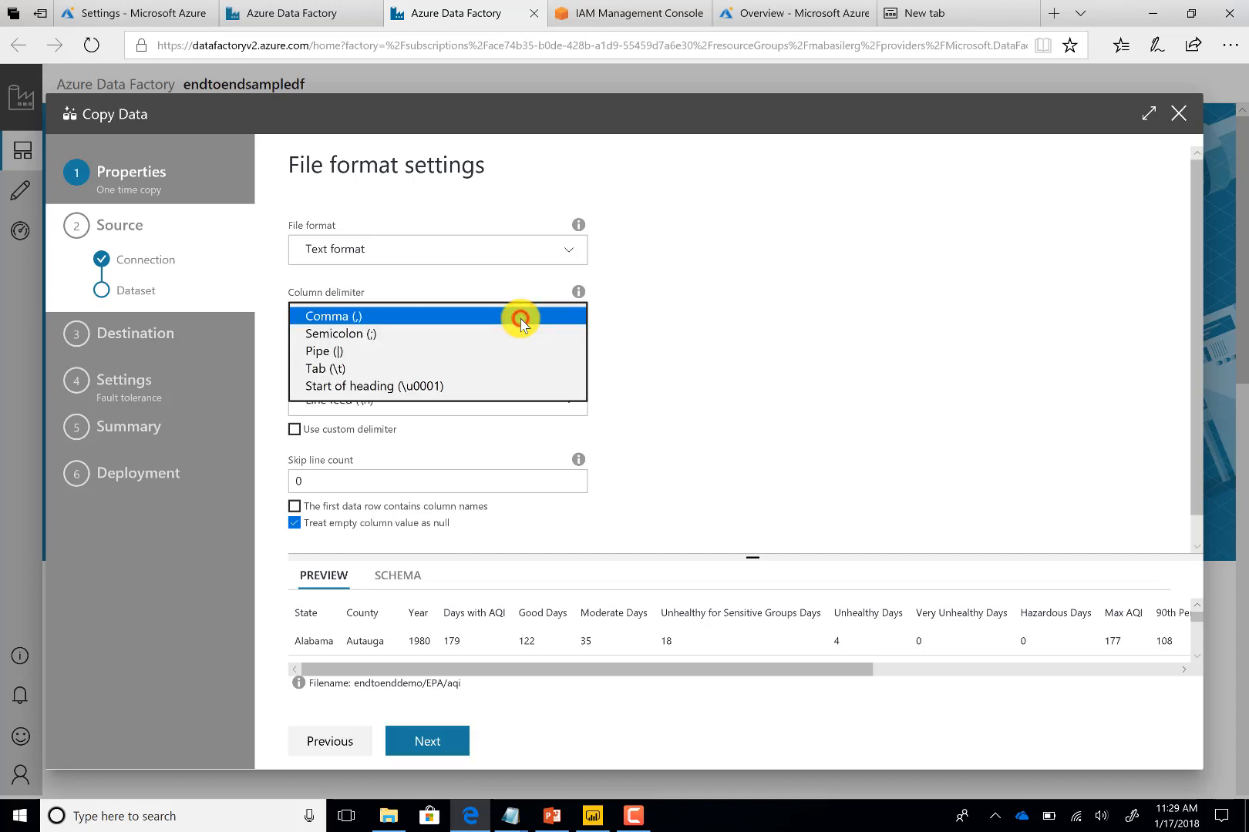
{"action": "left_click", "coordinate": [521, 322]}
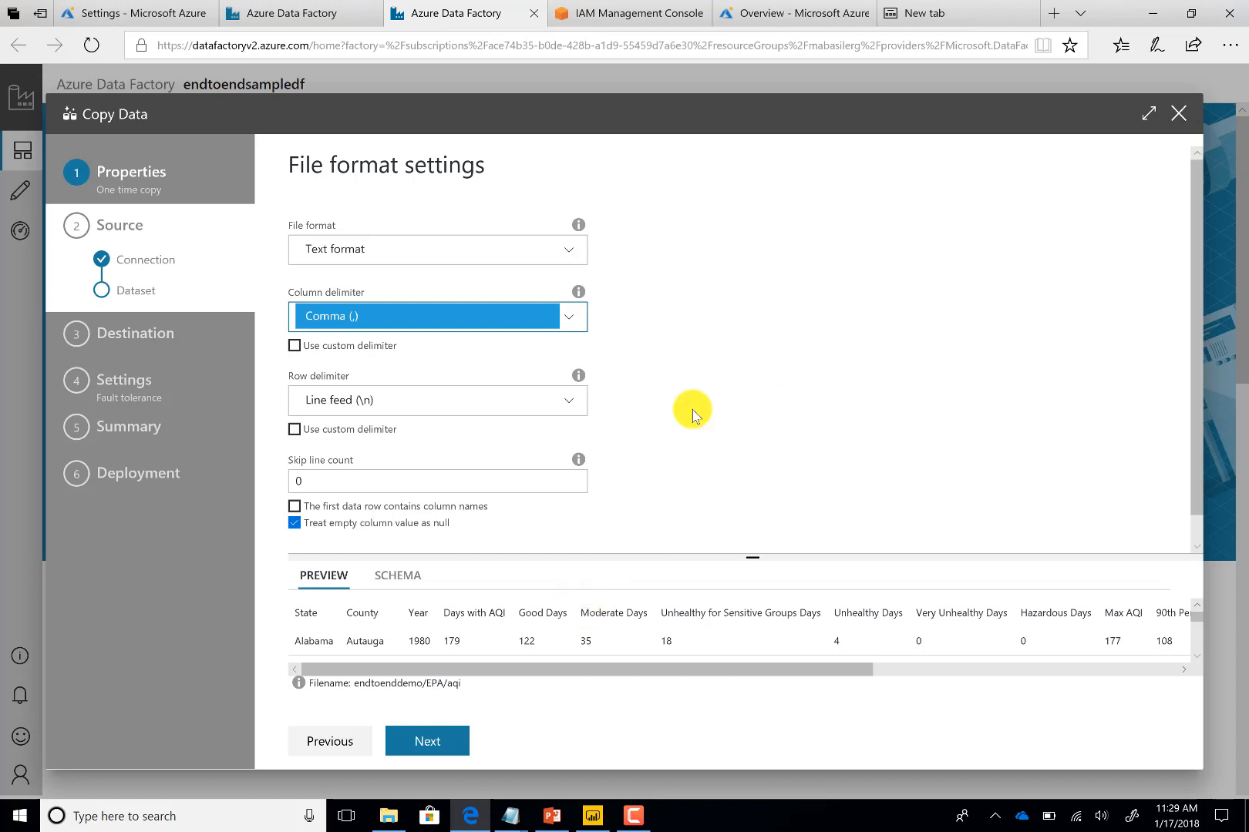
{"action": "scroll", "coordinate": [711, 424], "scroll_direction": "down", "scroll_amount": 1}
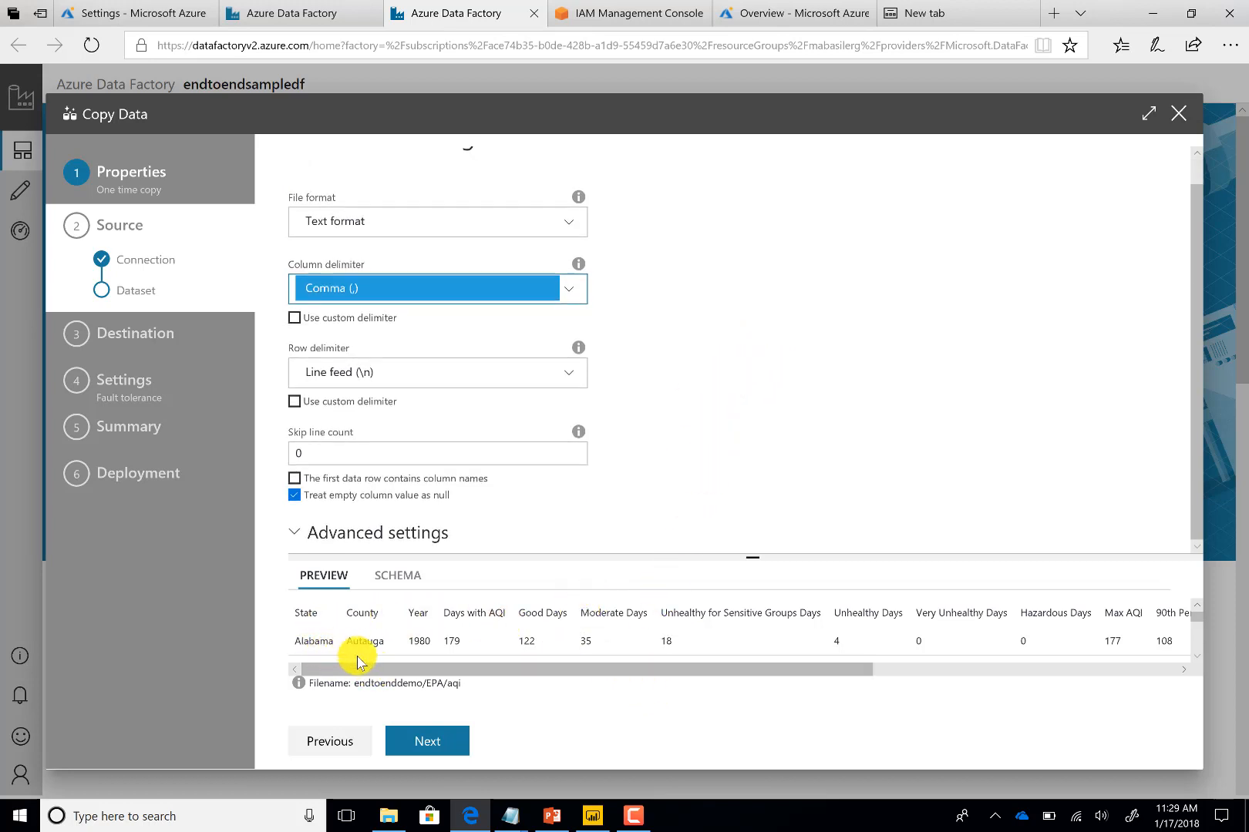
{"action": "left_click_drag", "start_coordinate": [379, 669], "coordinate": [323, 652]}
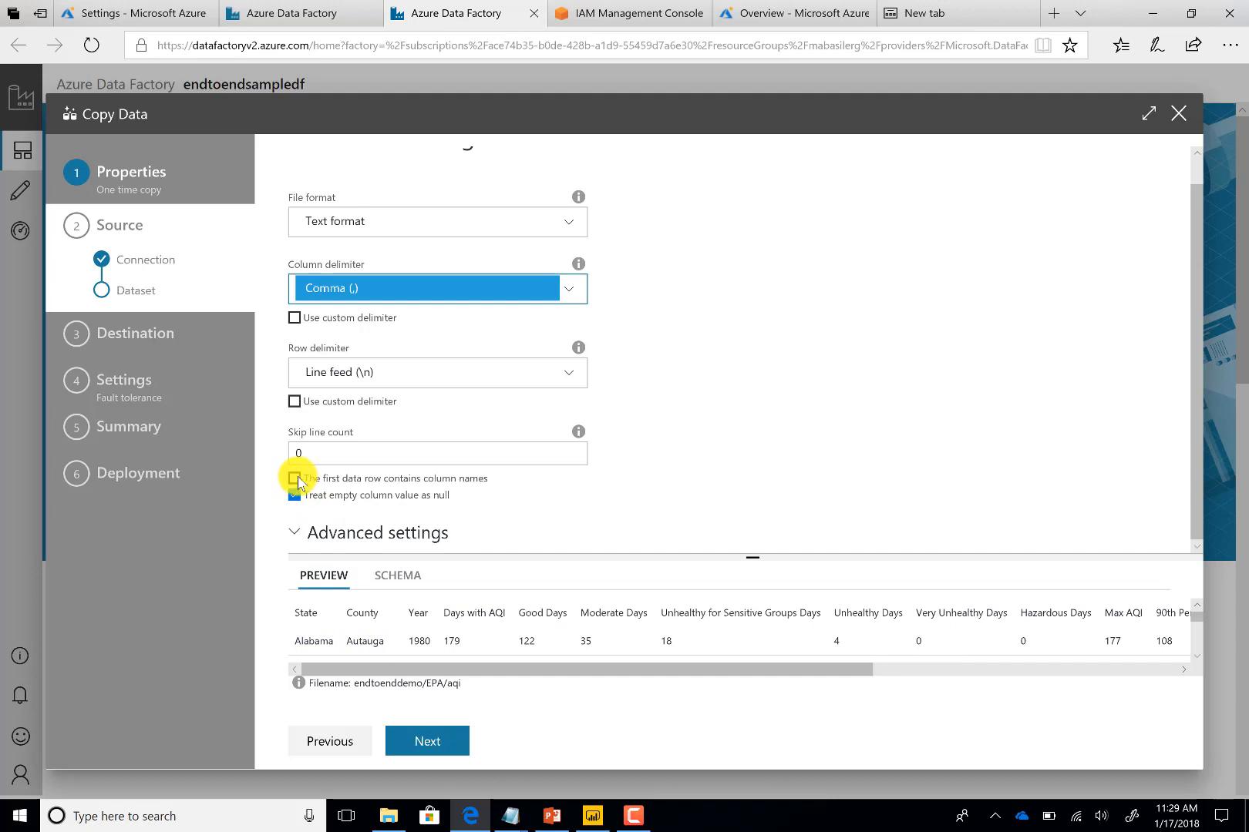
{"action": "left_click", "coordinate": [294, 479]}
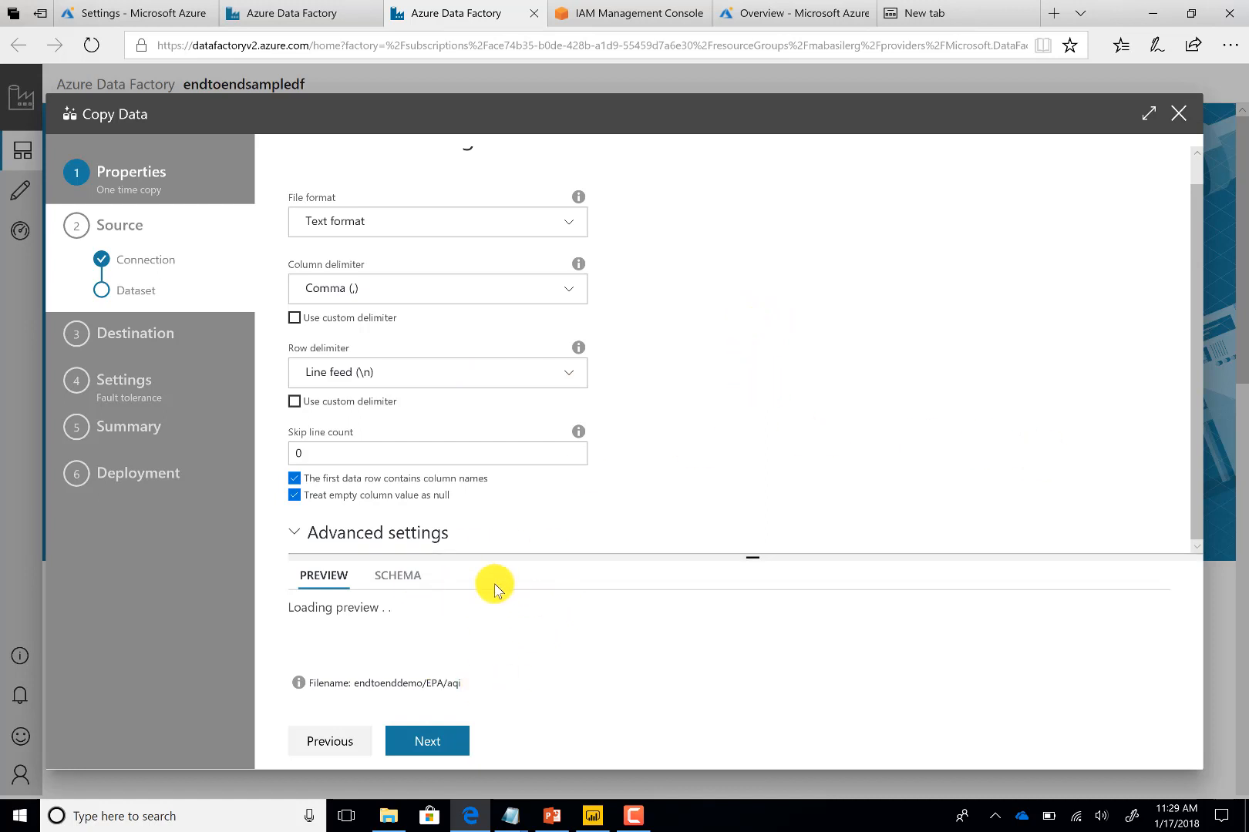
{"action": "left_click", "coordinate": [437, 742]}
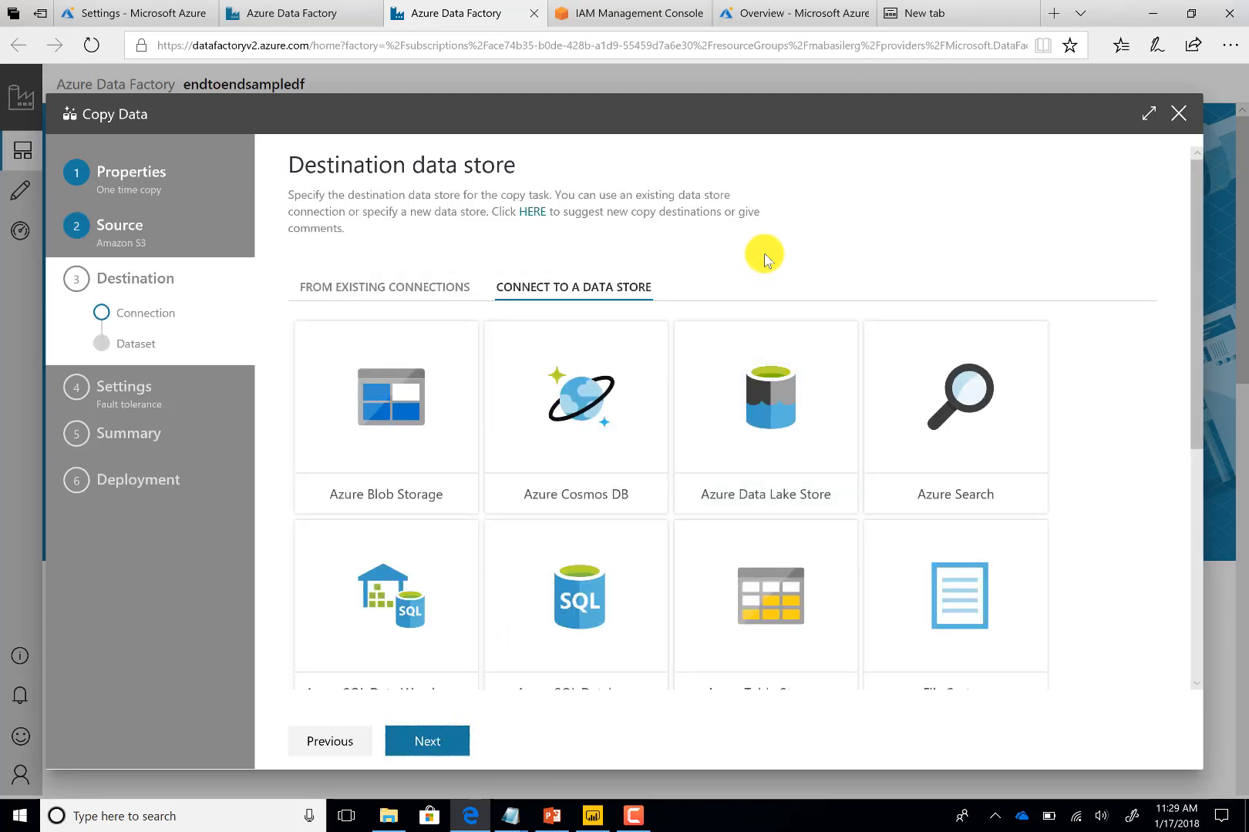
Pick Azure Data Lake Store as the destination and select the ADLTrainingMS subscription from Azure subscriptions
{"action": "left_click", "coordinate": [780, 358]}
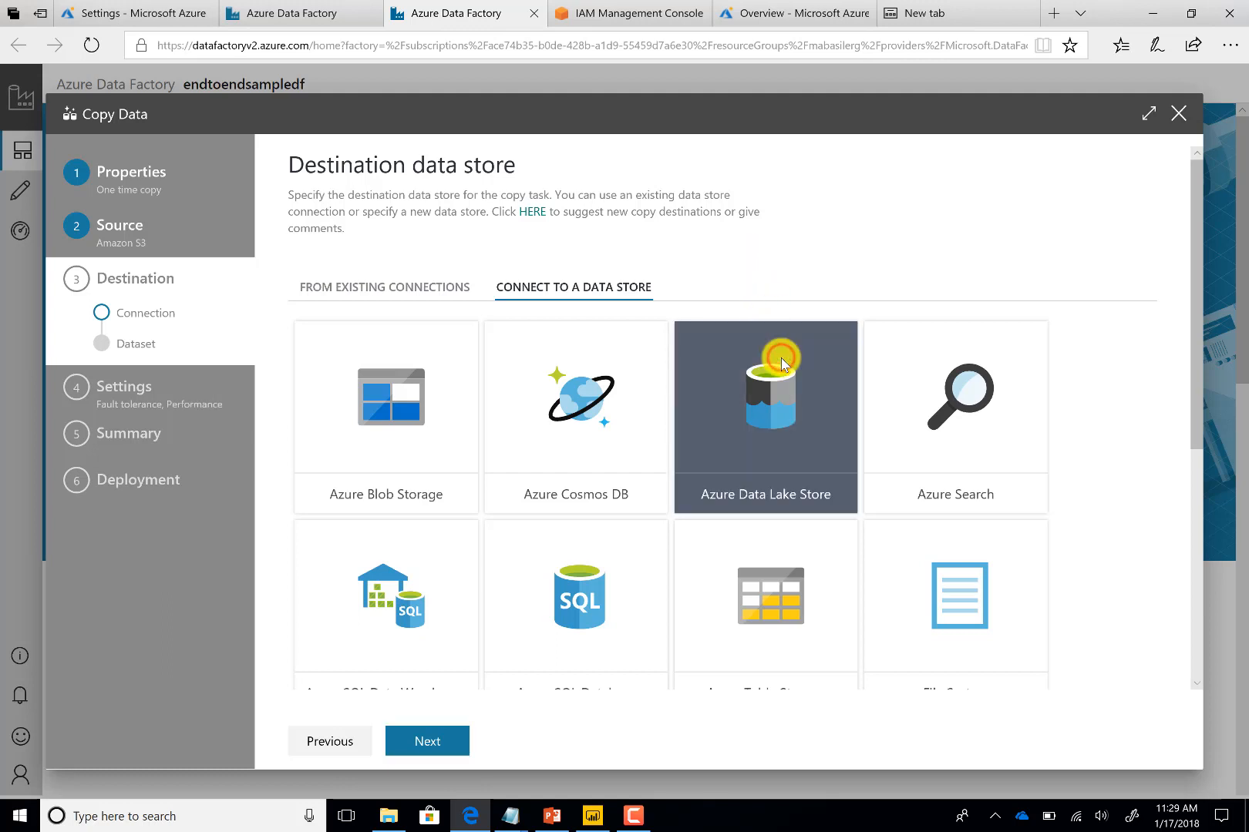
{"action": "left_click", "coordinate": [423, 742]}
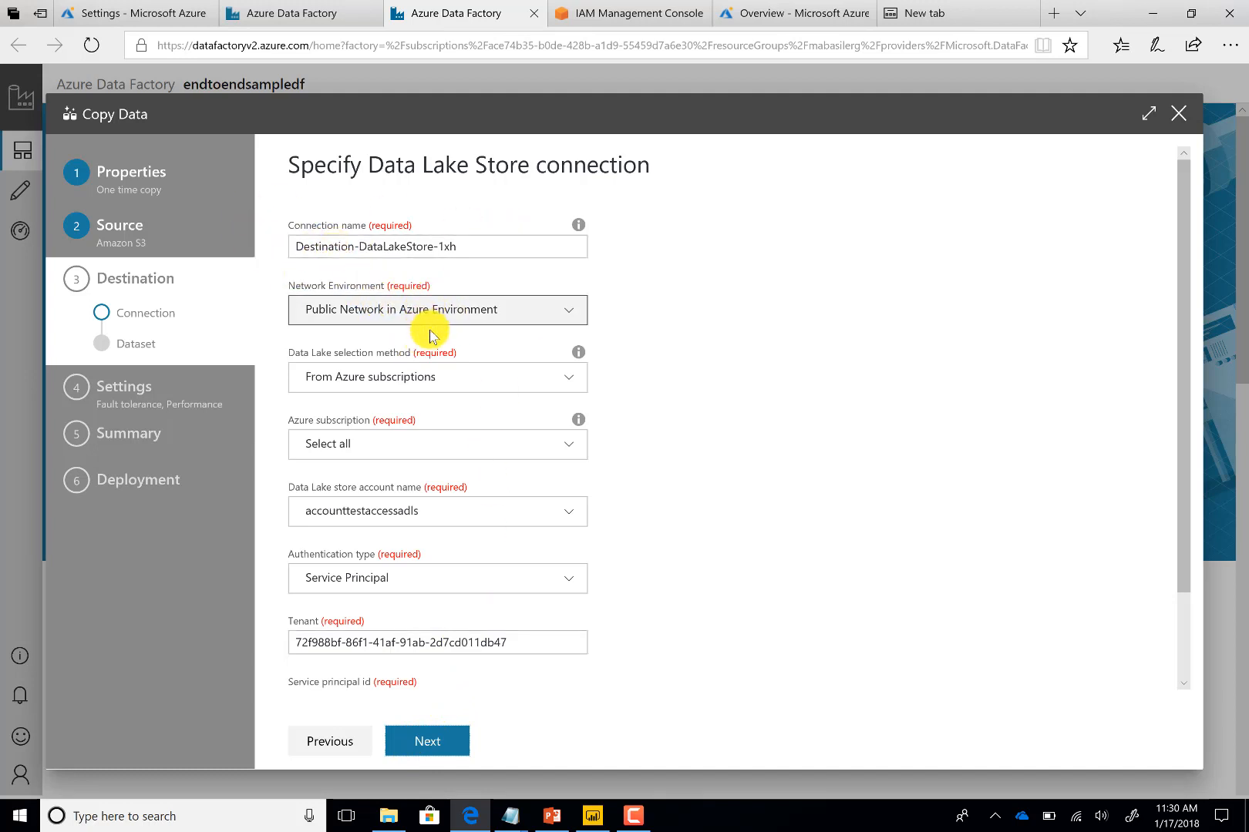
{"action": "left_click", "coordinate": [445, 376]}
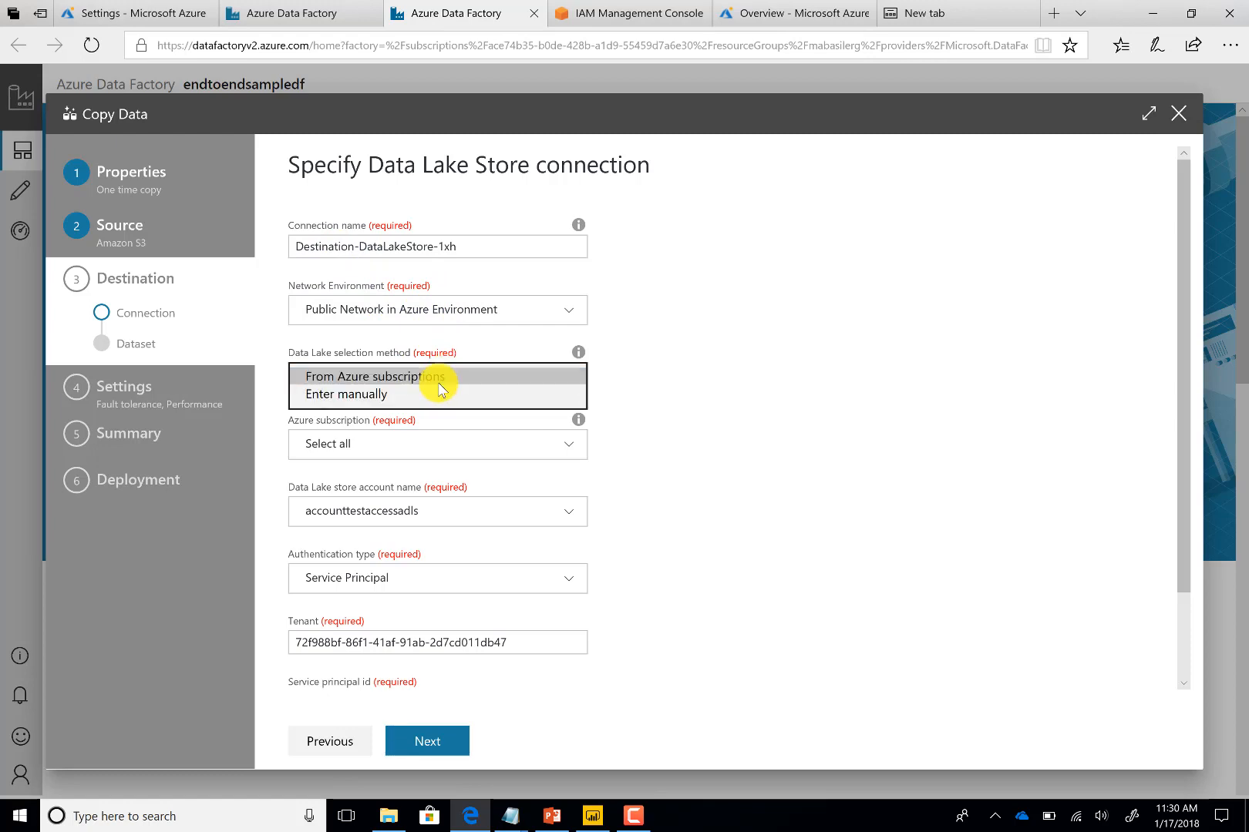
{"action": "left_click", "coordinate": [433, 376]}
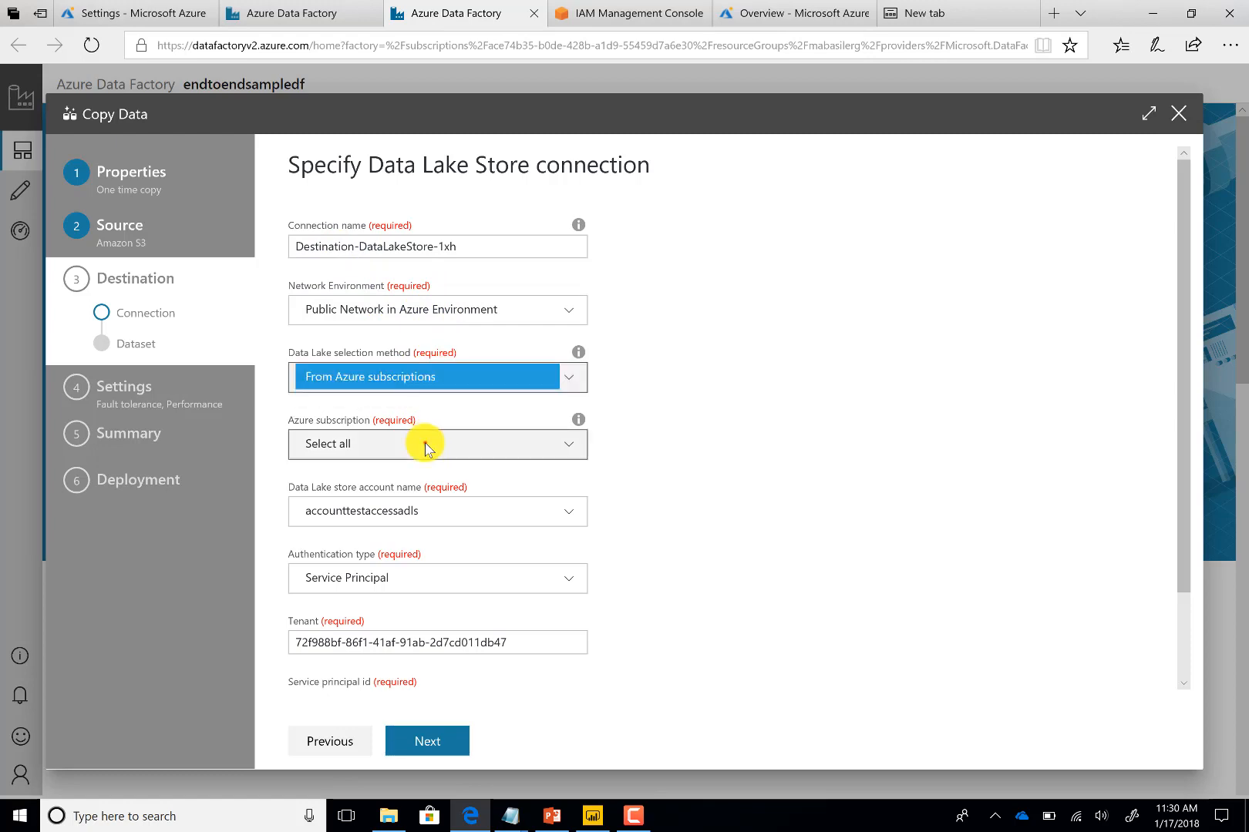
{"action": "left_click", "coordinate": [425, 444]}
{"action": "left_click", "coordinate": [424, 492]}
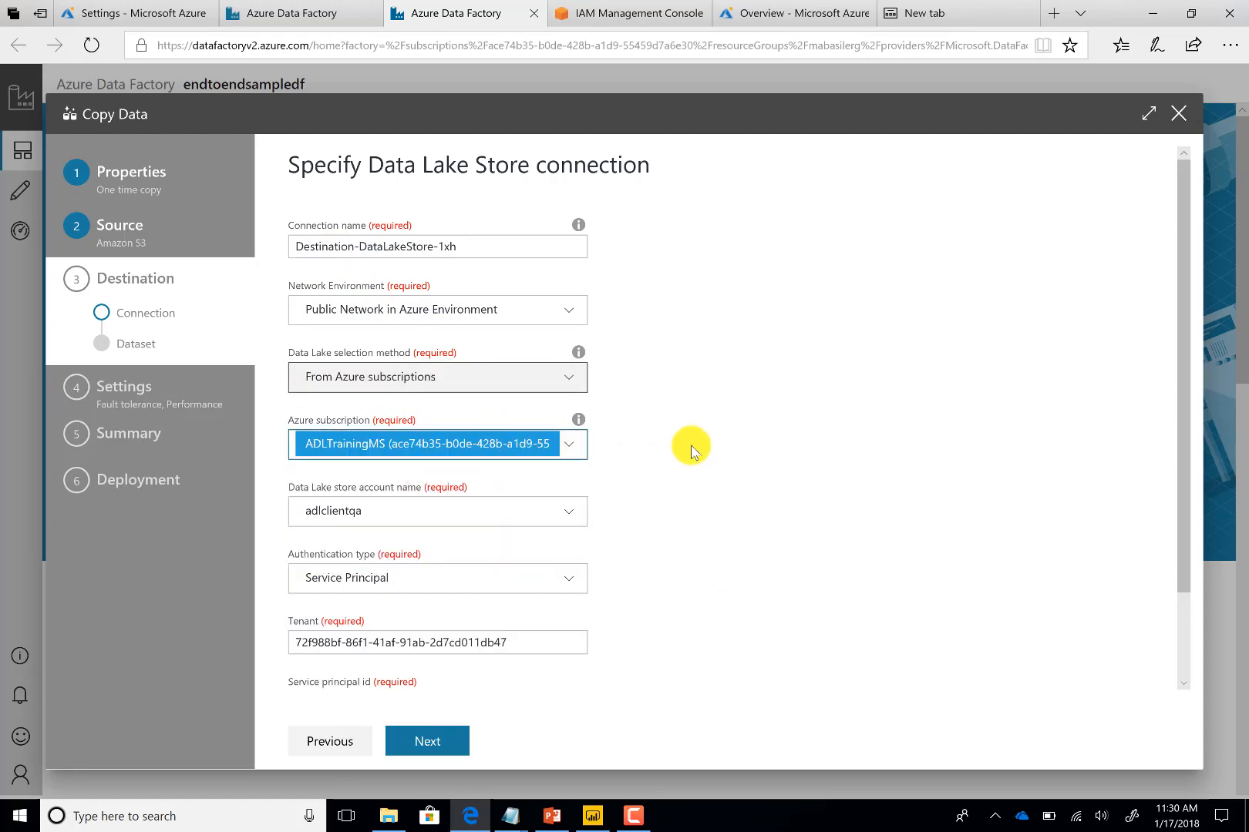
Select endtoendsample as the Data Lake store account and continue to the output folder
{"action": "scroll", "coordinate": [688, 447], "scroll_direction": "down", "scroll_amount": 1}
{"action": "left_click", "coordinate": [527, 425]}
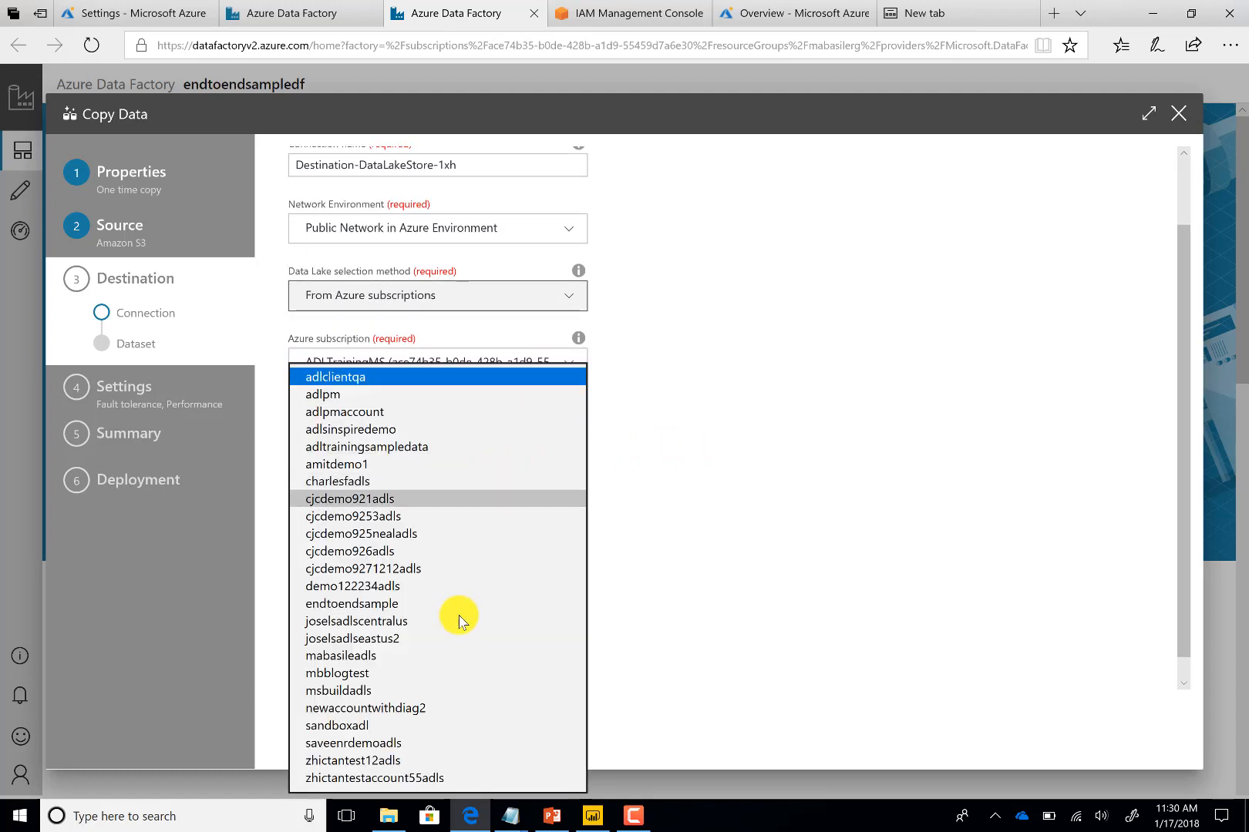
{"action": "left_click", "coordinate": [437, 655]}
{"action": "left_click", "coordinate": [432, 429]}
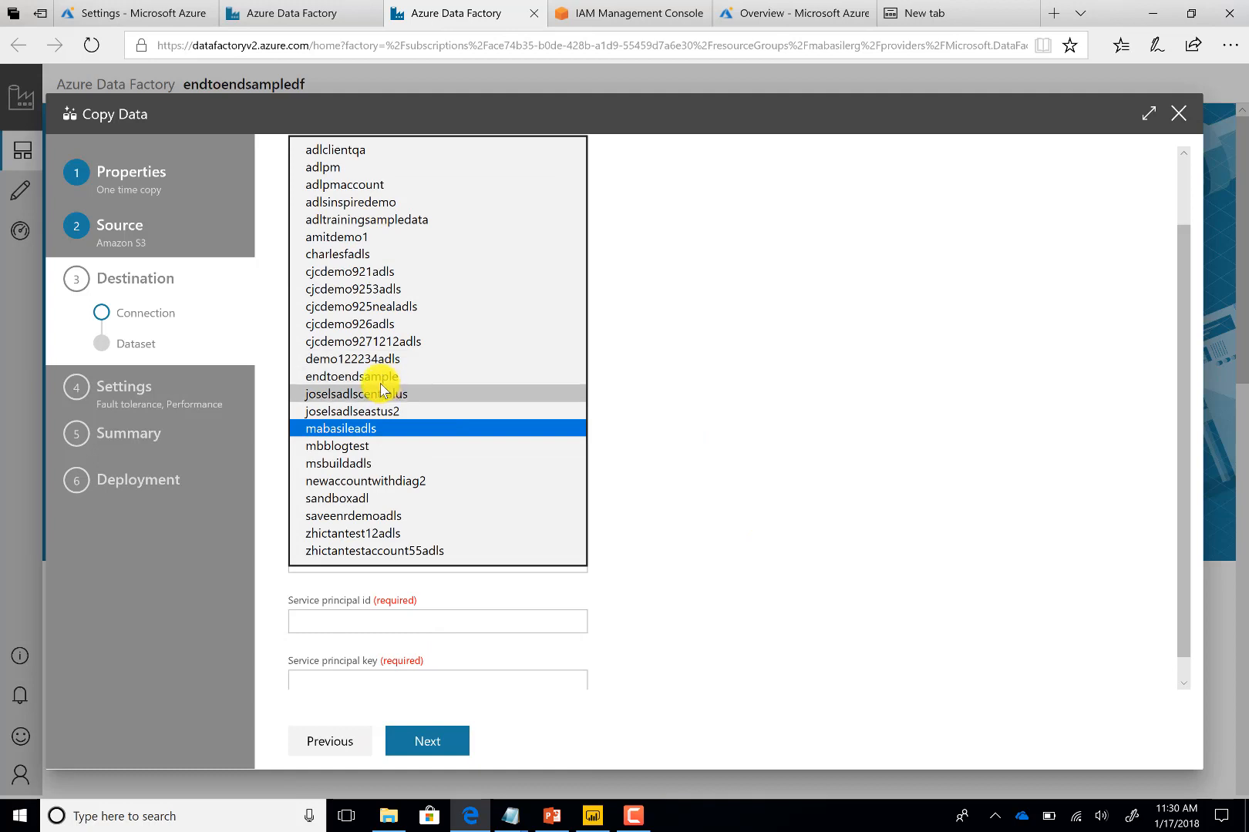
{"action": "left_click", "coordinate": [385, 377]}
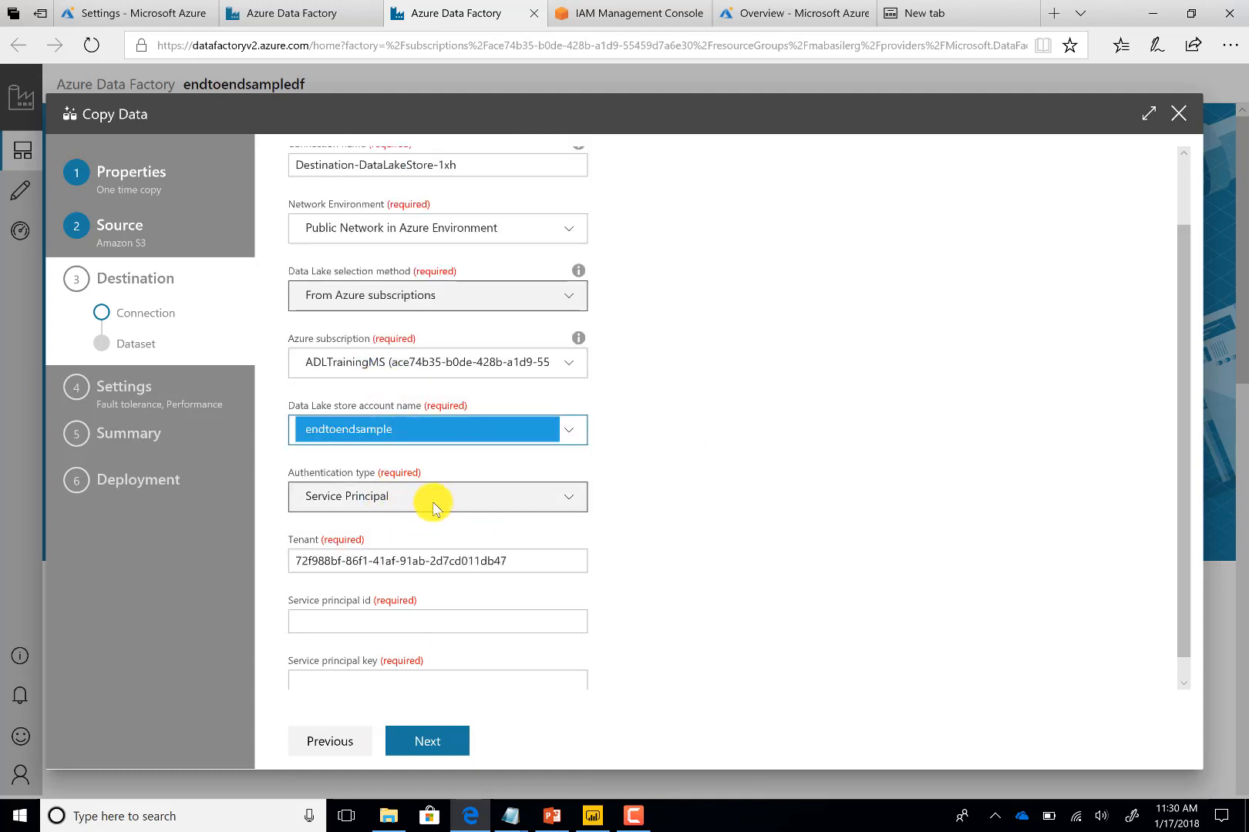
{"action": "scroll", "coordinate": [478, 489], "scroll_direction": "down", "scroll_amount": 1}
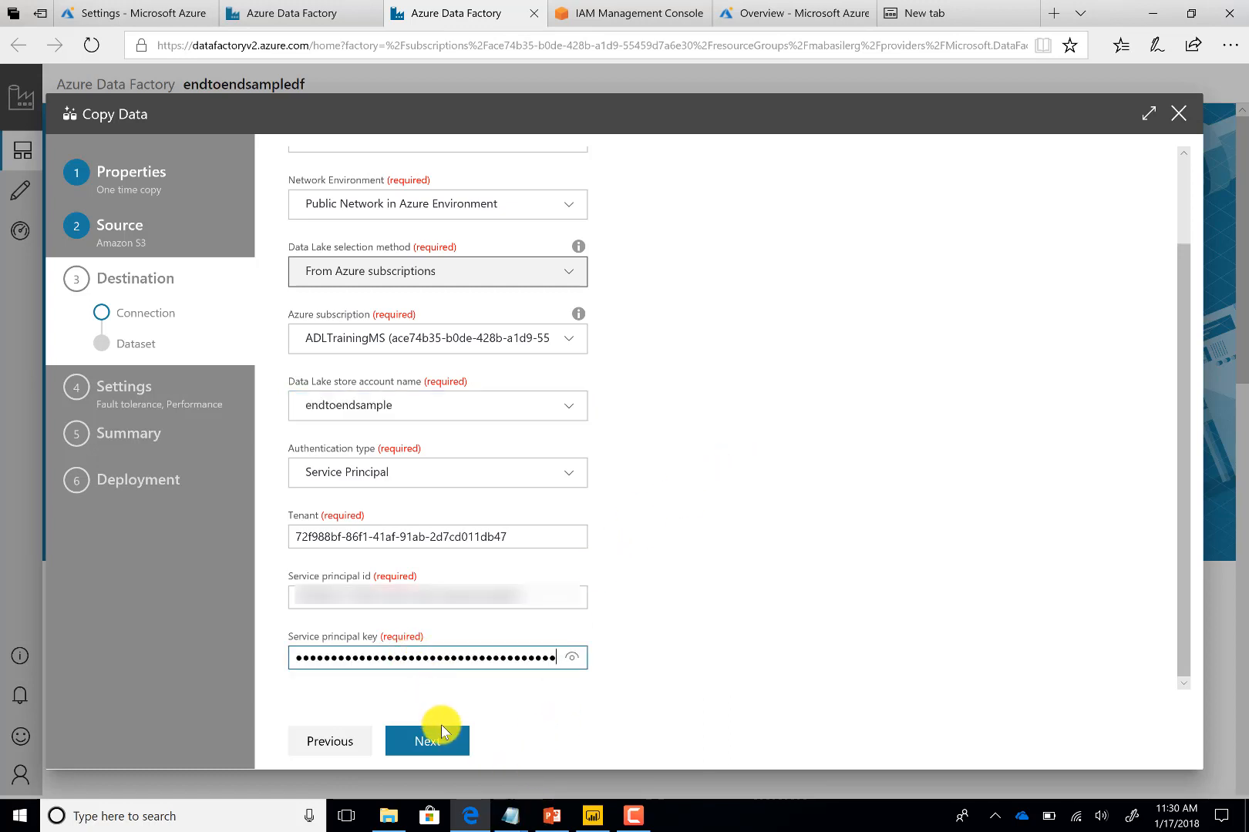
{"action": "left_click", "coordinate": [445, 740]}
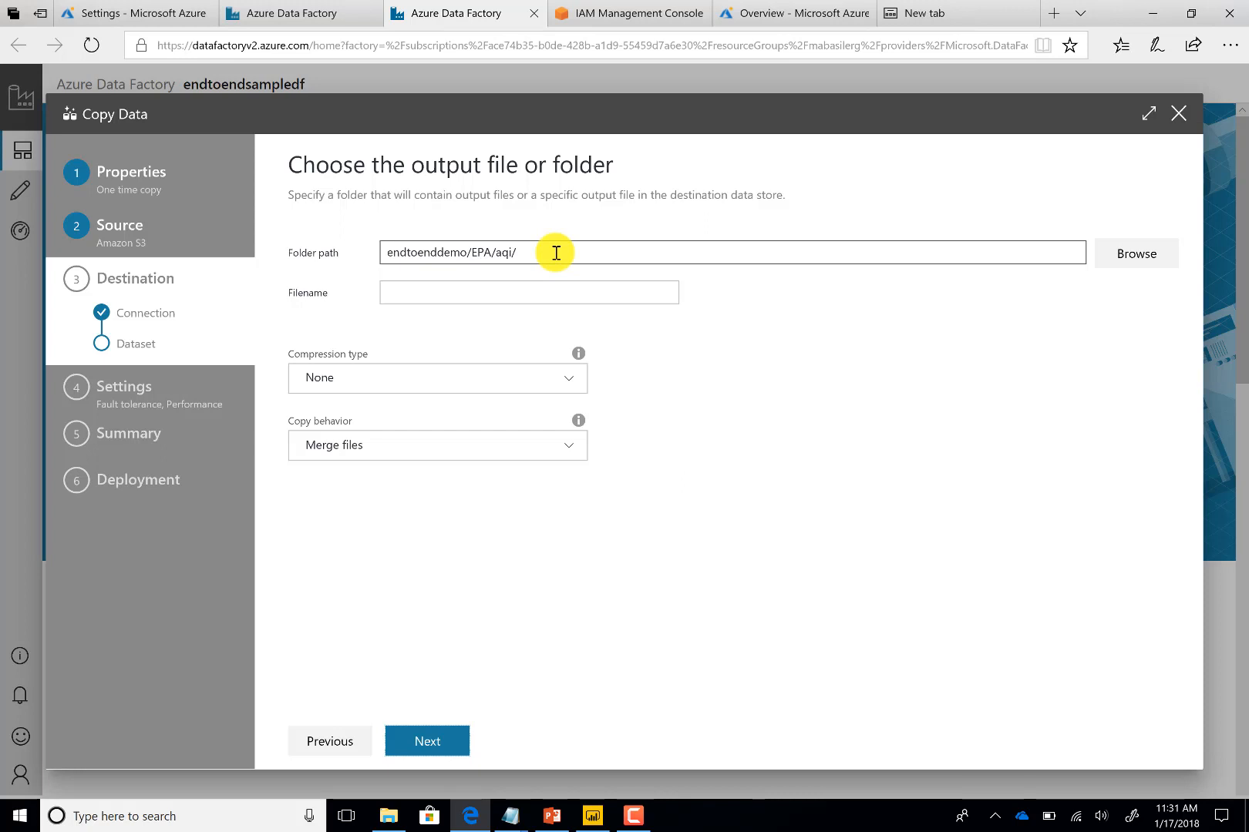
Browse the Data Lake store and choose EPA_data/raw_data/aqi/year as the output folder
{"action": "left_click", "coordinate": [1136, 255]}
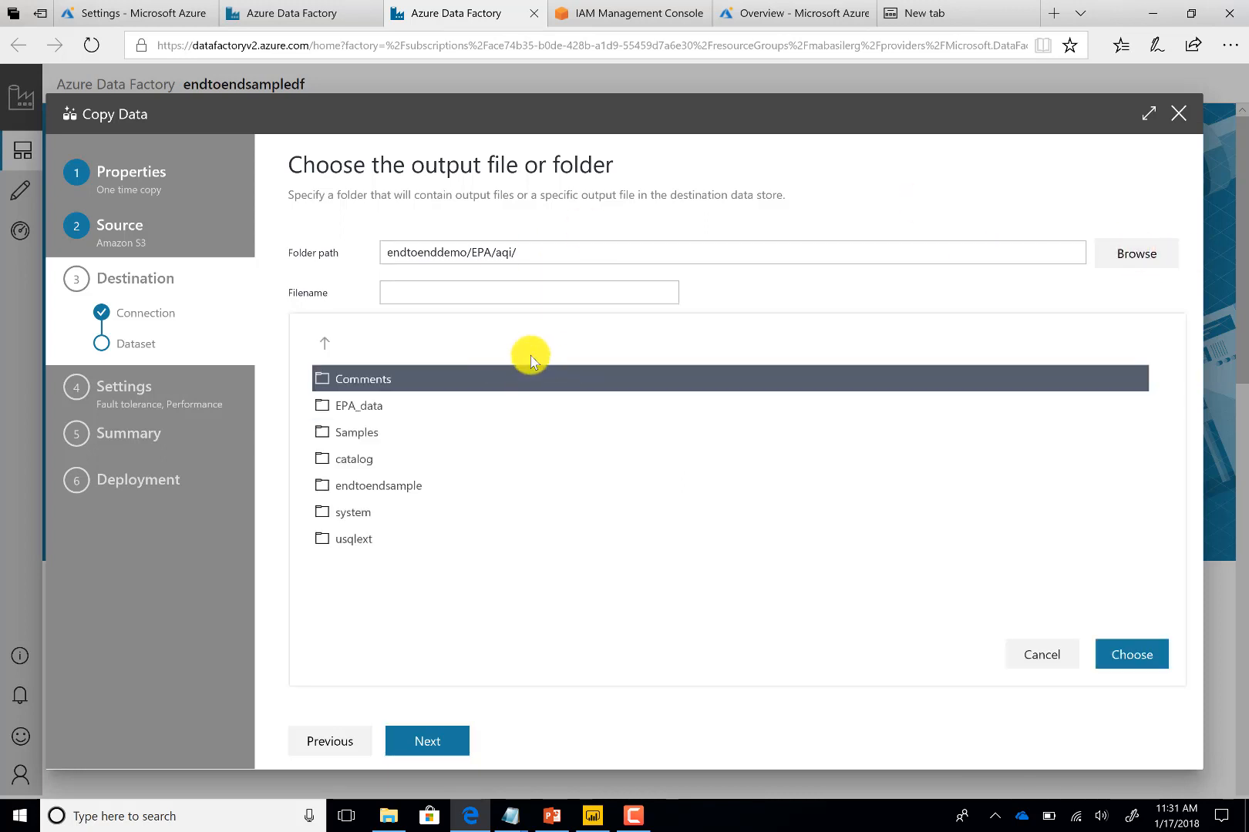
{"action": "double_click", "coordinate": [370, 406]}
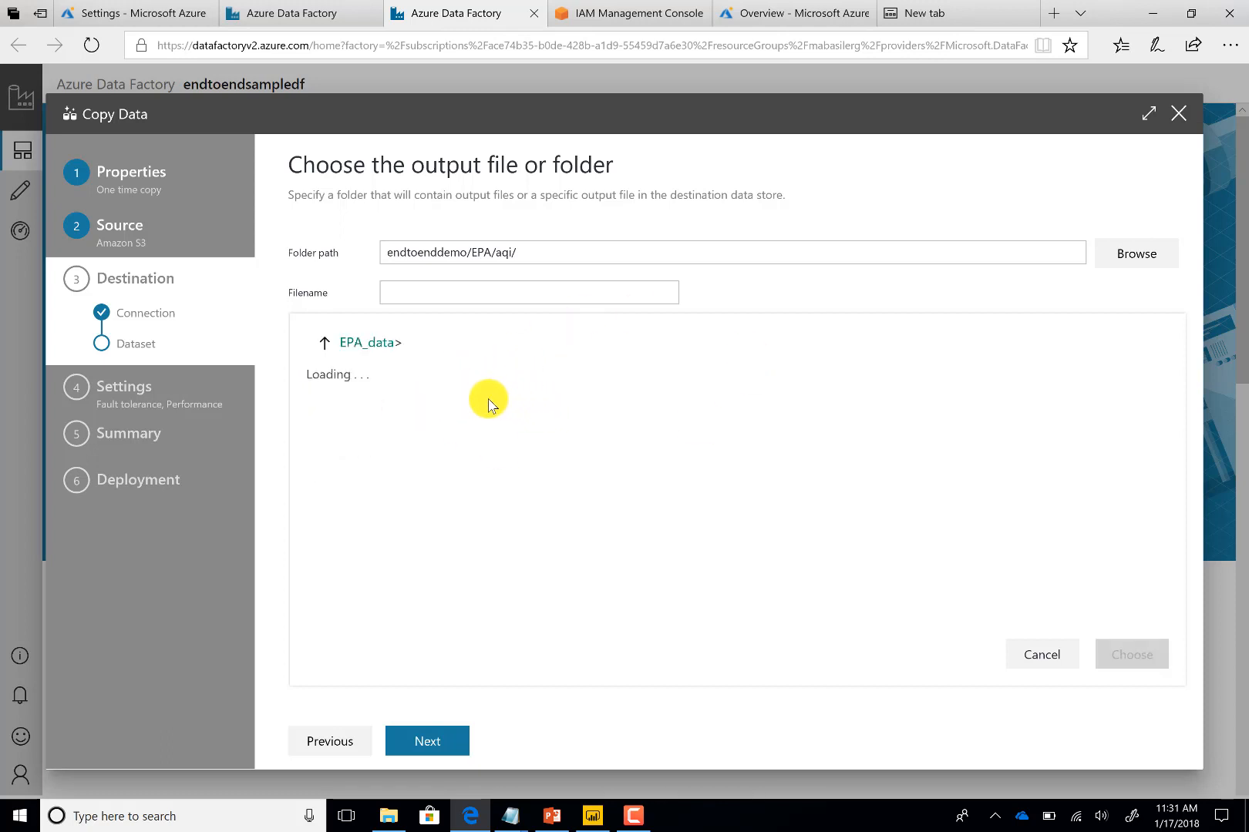
{"action": "double_click", "coordinate": [365, 404]}
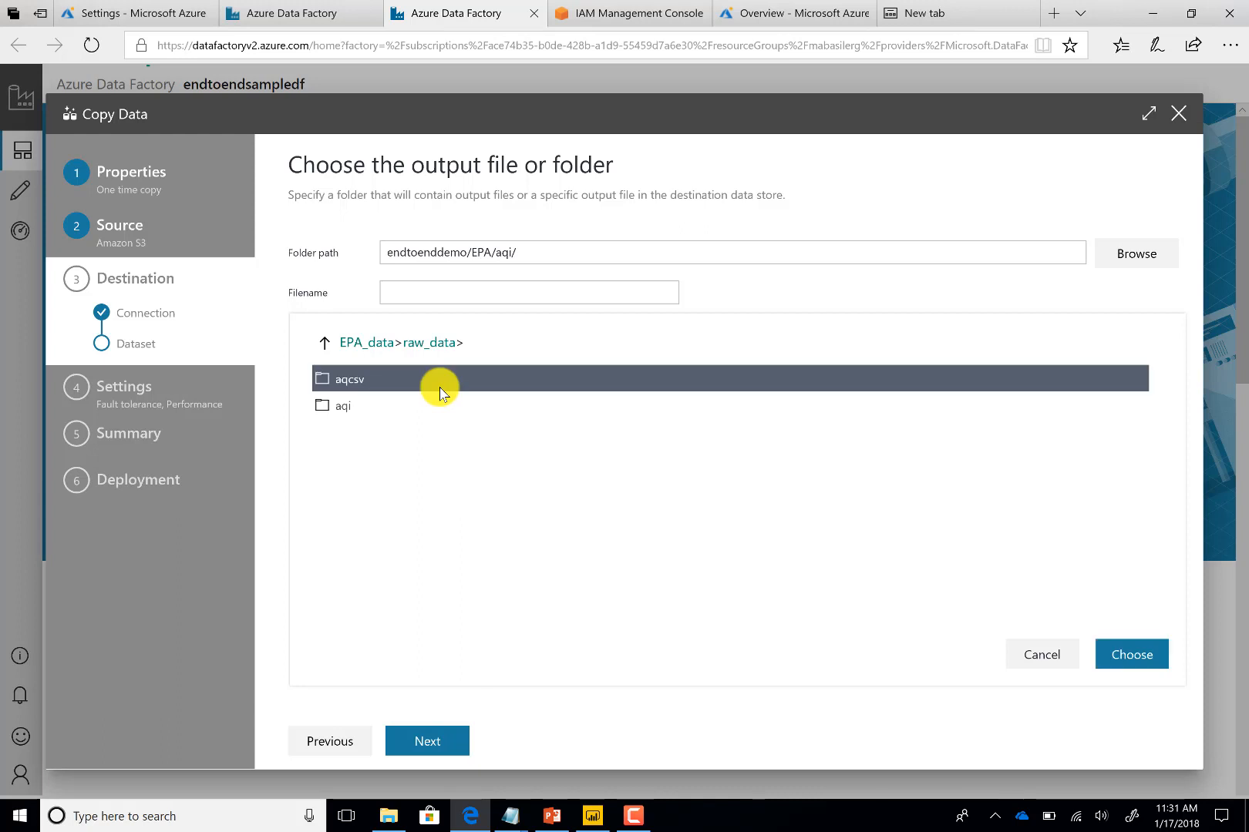
{"action": "double_click", "coordinate": [391, 403]}
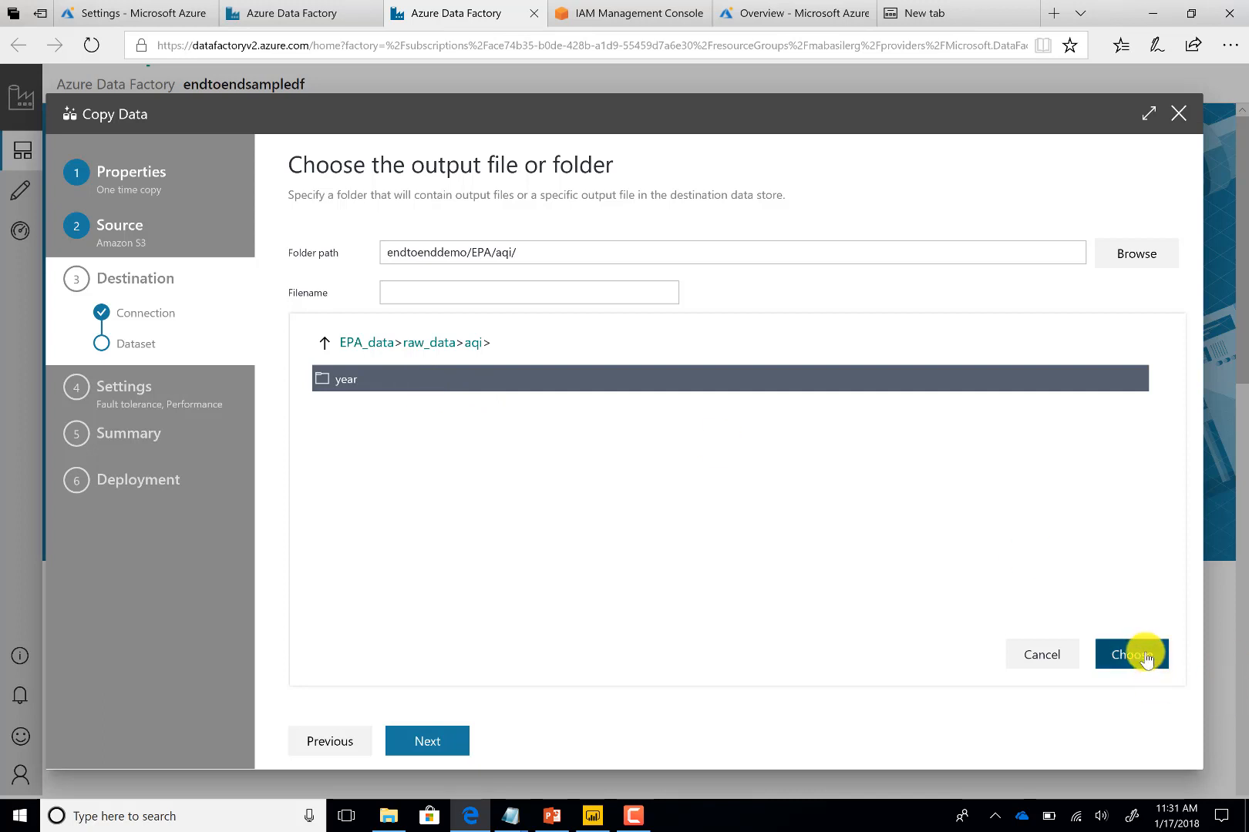
{"action": "left_click", "coordinate": [1146, 658]}
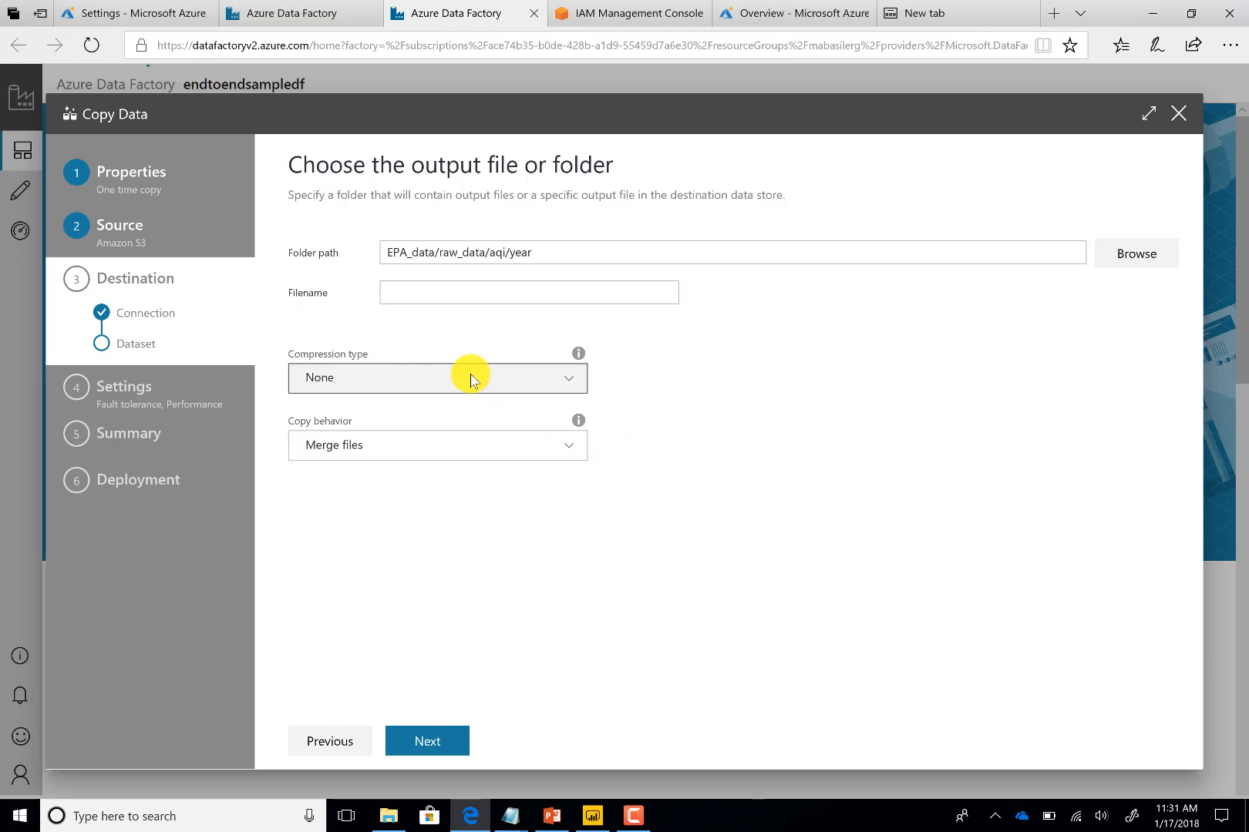
Set the copy behavior to Preserve hierarchy and continue past the default text file format settings
{"action": "left_click", "coordinate": [430, 445]}
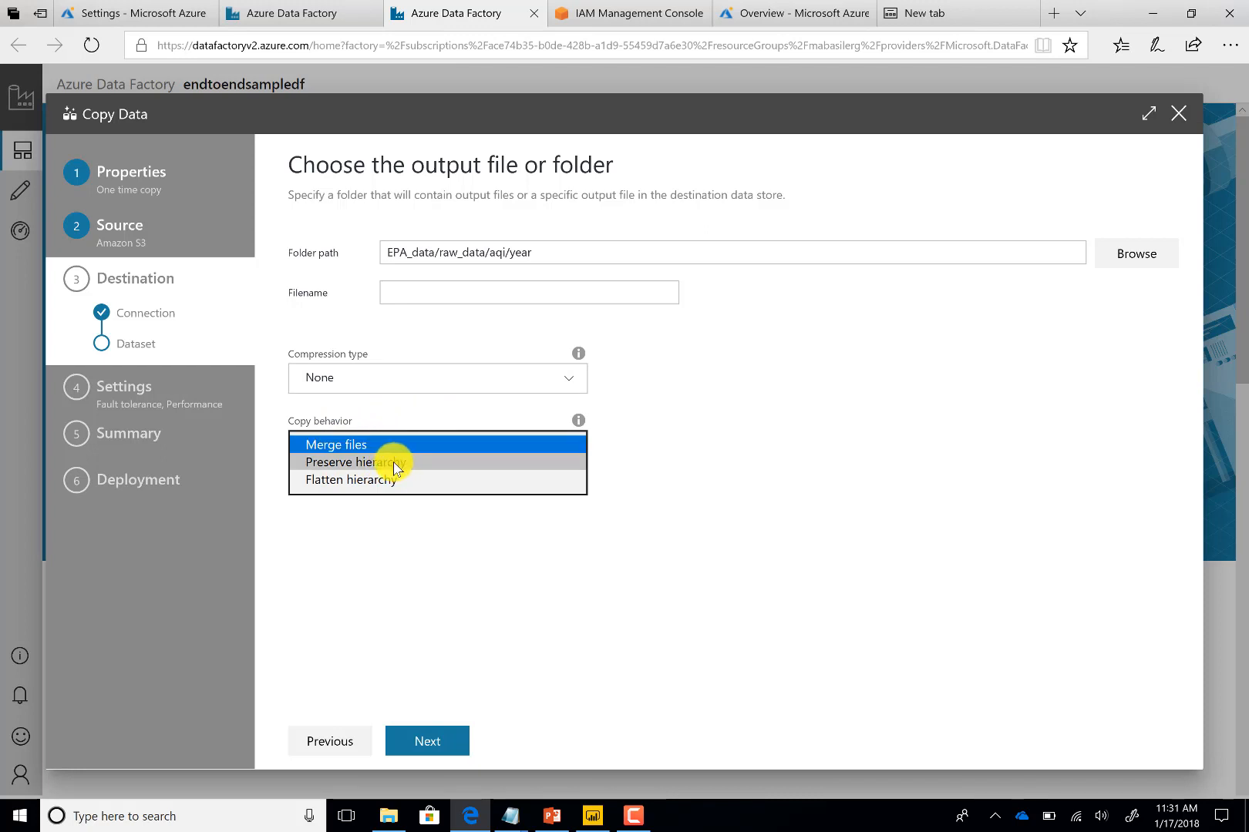
{"action": "left_click", "coordinate": [394, 463]}
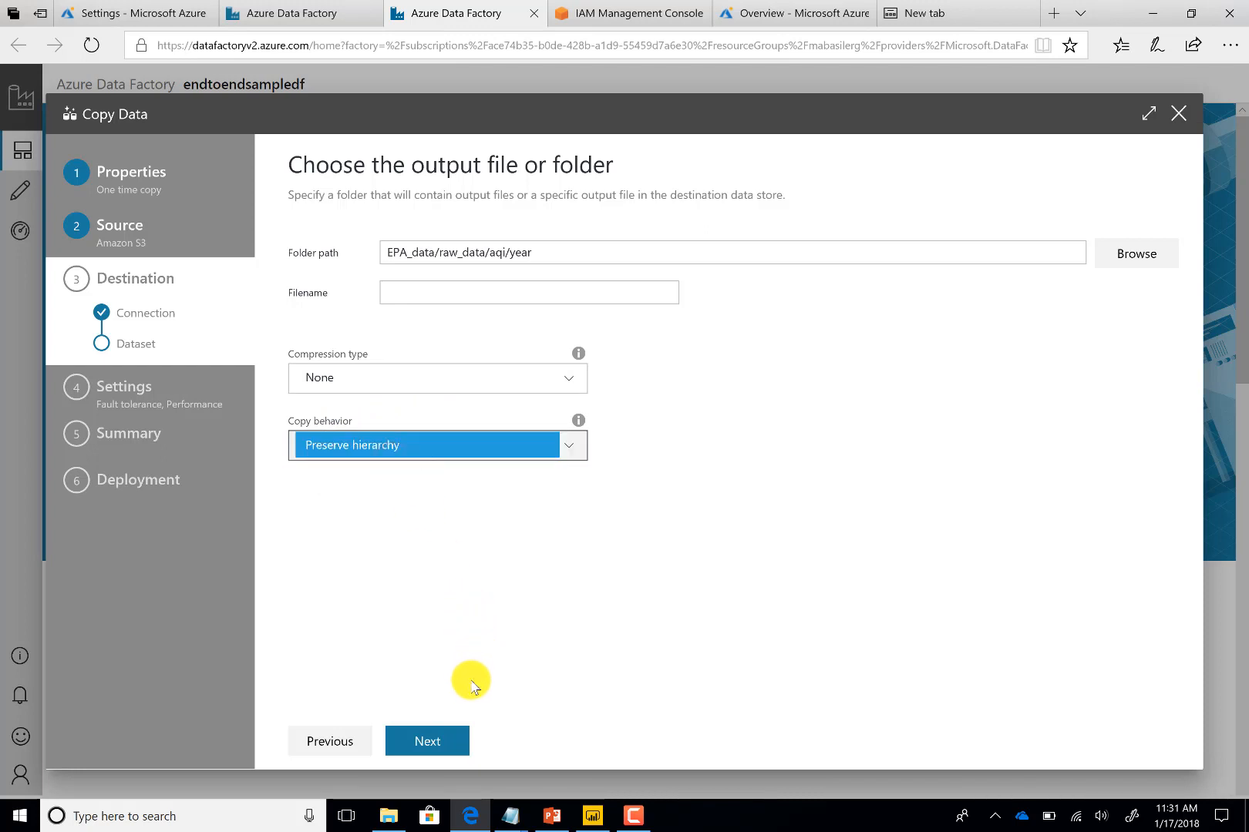
{"action": "left_click", "coordinate": [428, 741]}
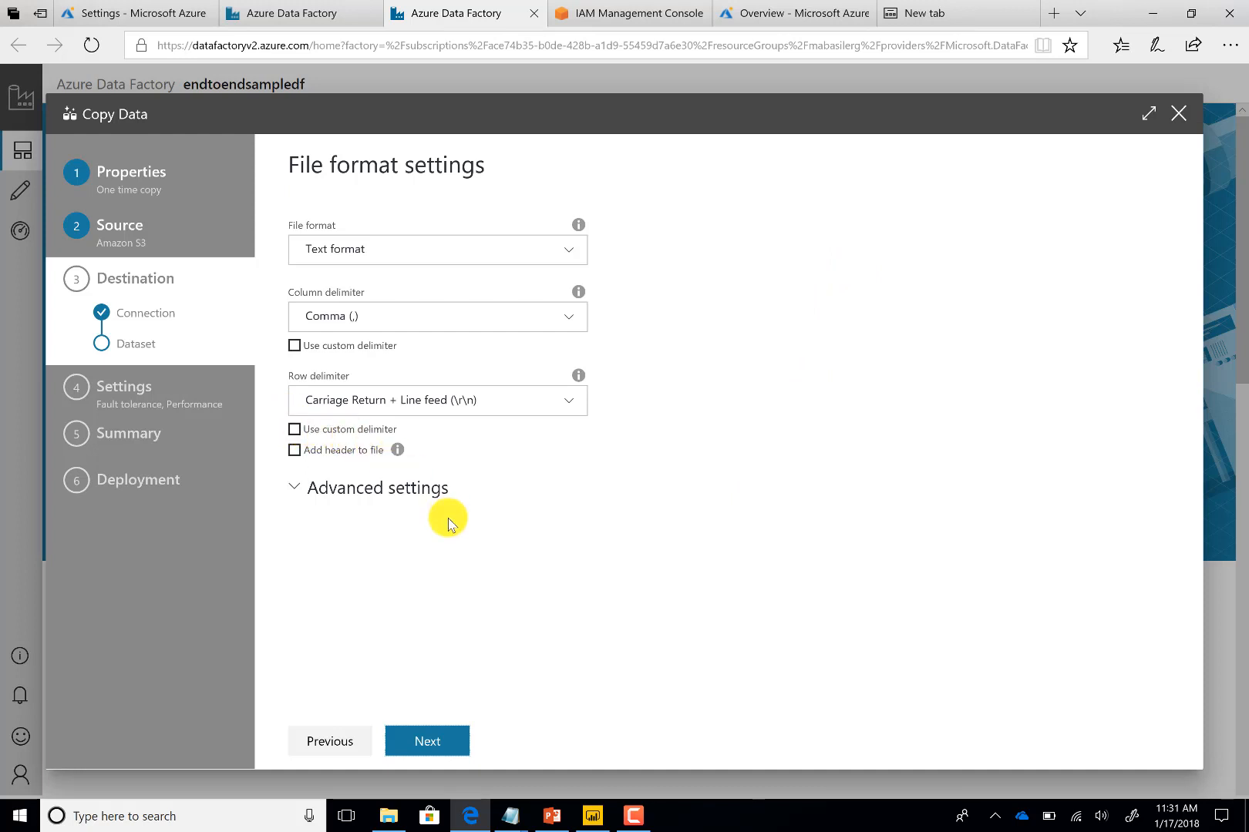
{"action": "left_click", "coordinate": [441, 741]}
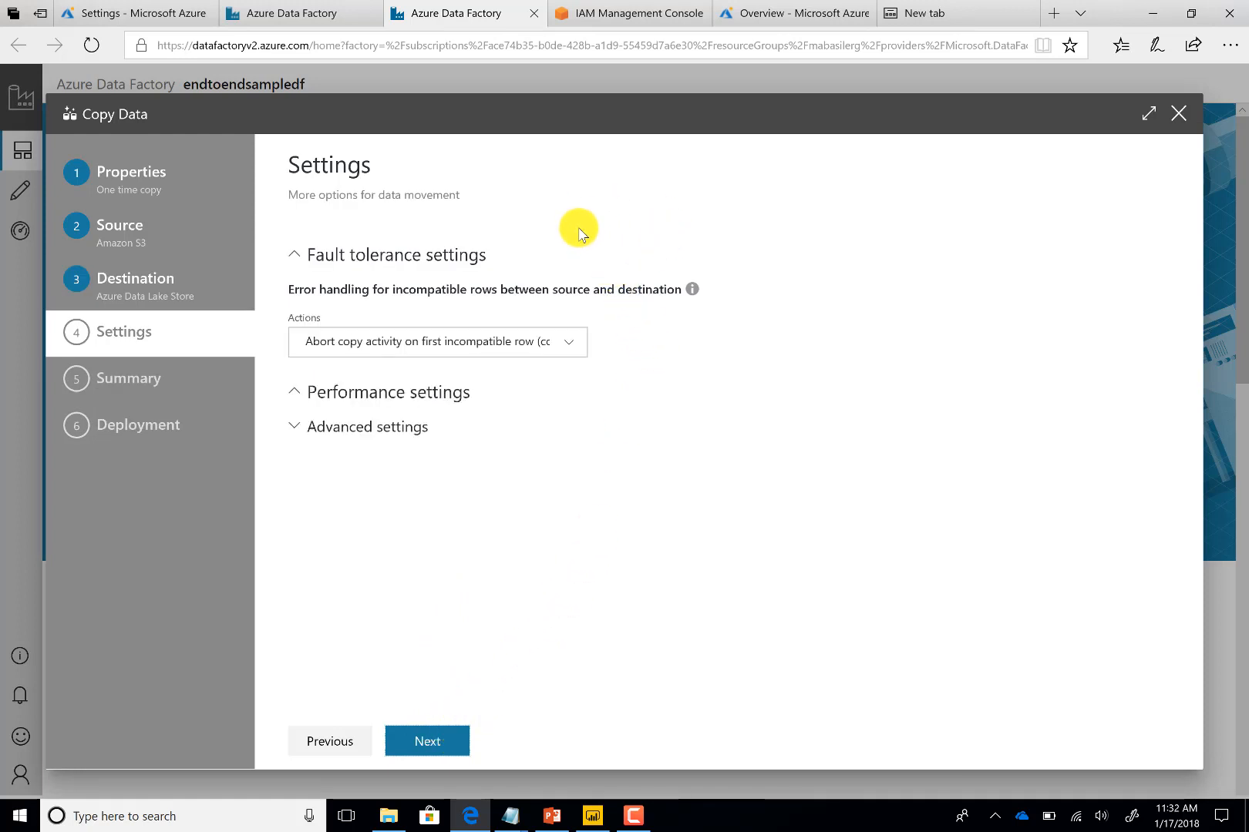
Keep the fault tolerance action as Abort copy activity on first incompatible row and continue to the summary
{"action": "left_click", "coordinate": [540, 341]}
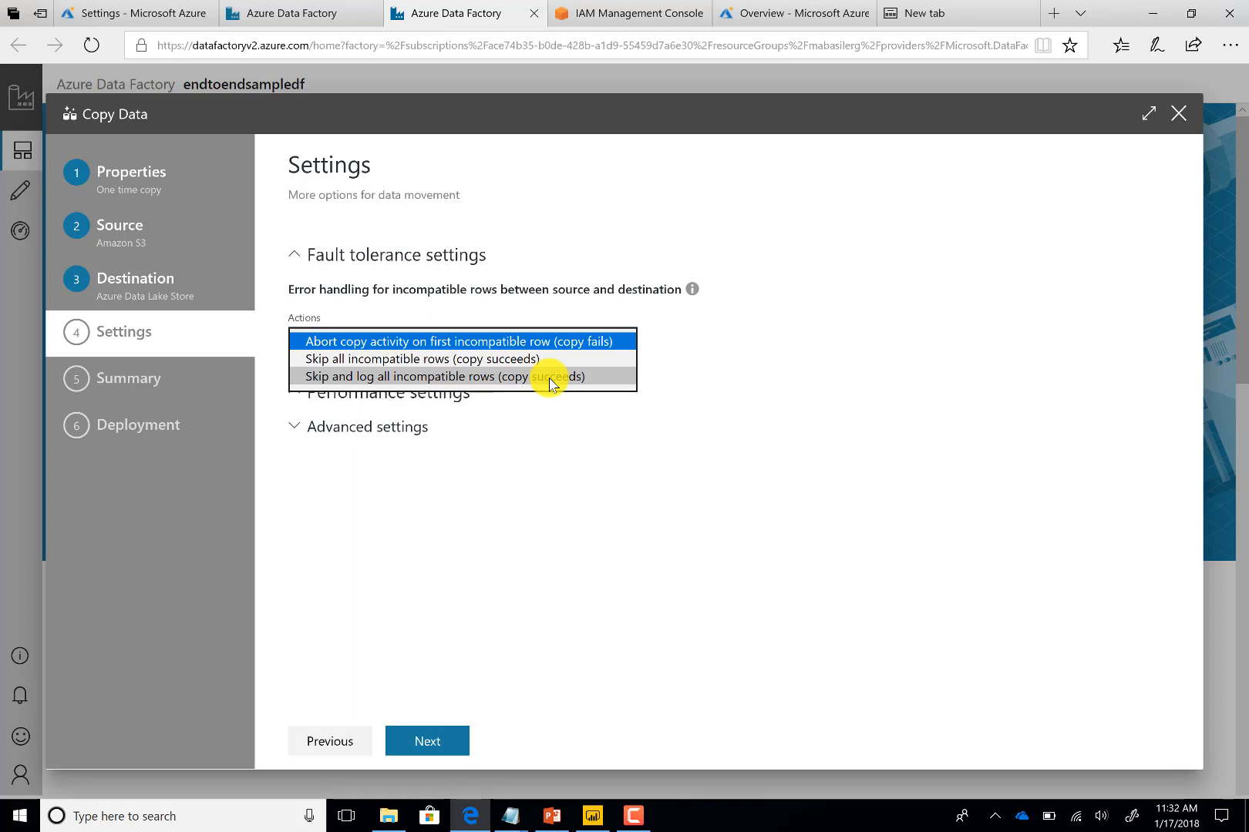
{"action": "left_click", "coordinate": [510, 346]}
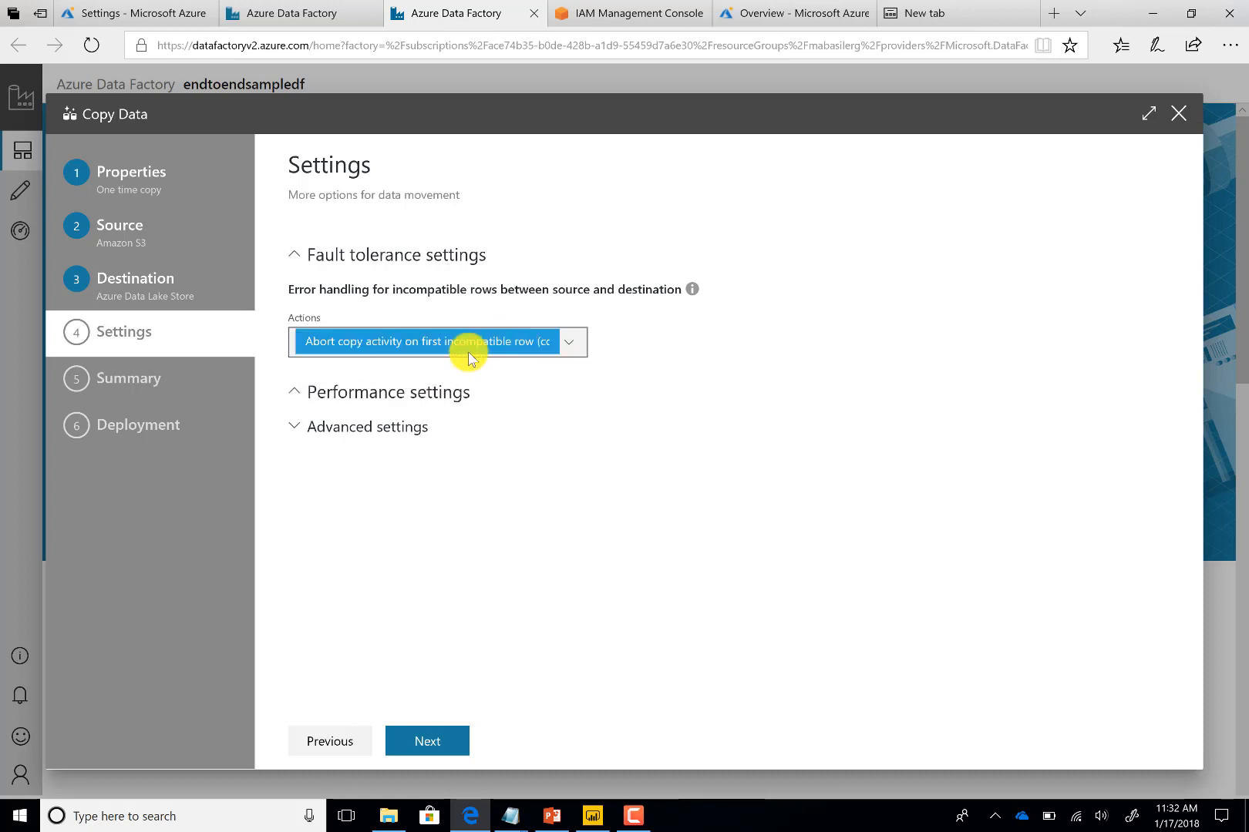
{"action": "left_click", "coordinate": [445, 740]}
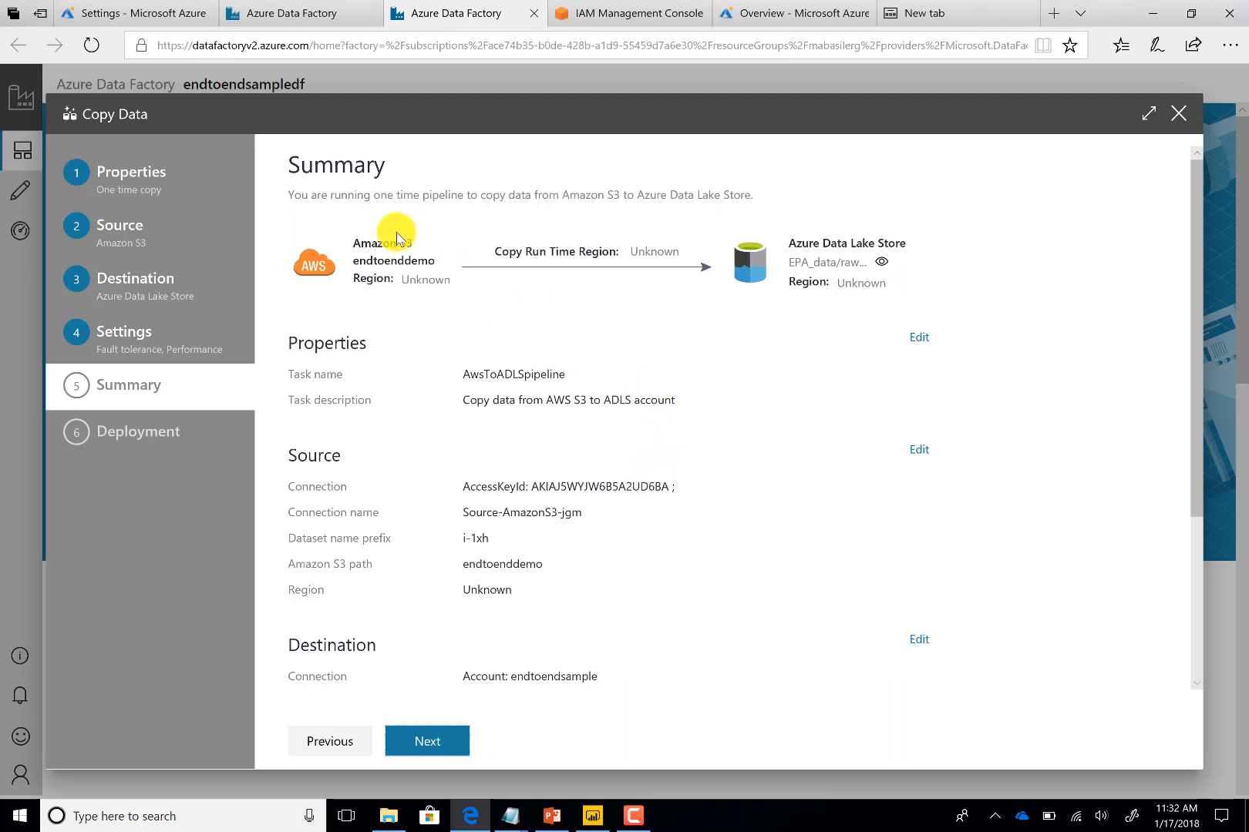
Review the copy summary, deploy the pipeline, and open the monitoring view
{"action": "scroll", "coordinate": [758, 376], "scroll_direction": "down", "scroll_amount": 3}
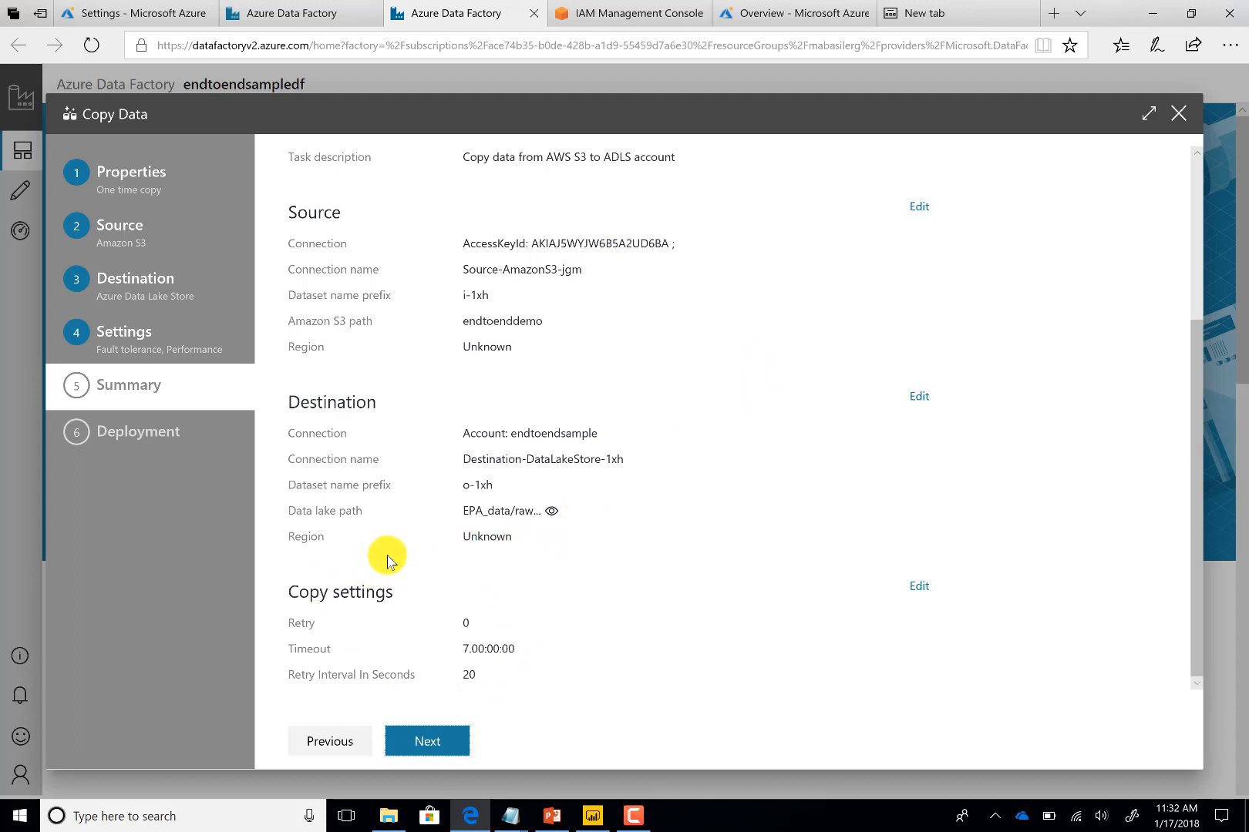
{"action": "left_click", "coordinate": [430, 742]}
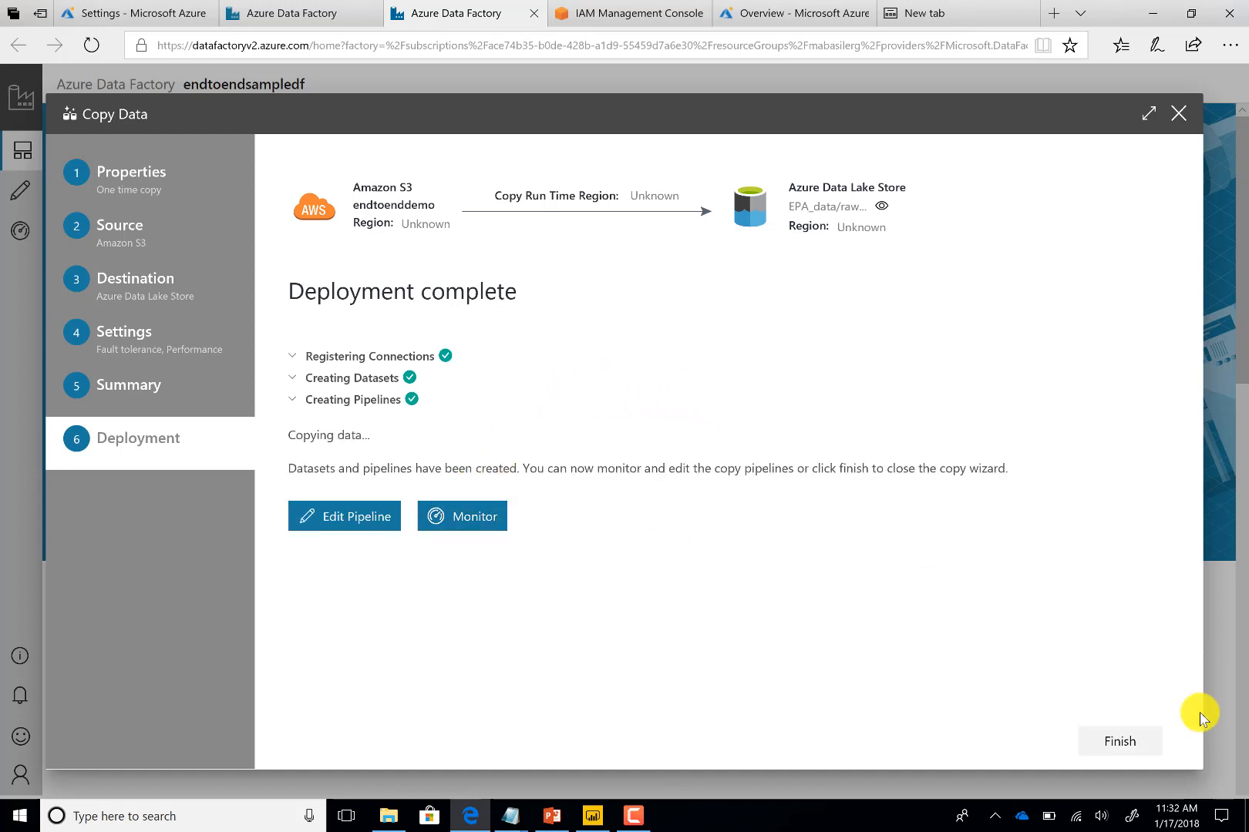
{"action": "left_click", "coordinate": [508, 510]}
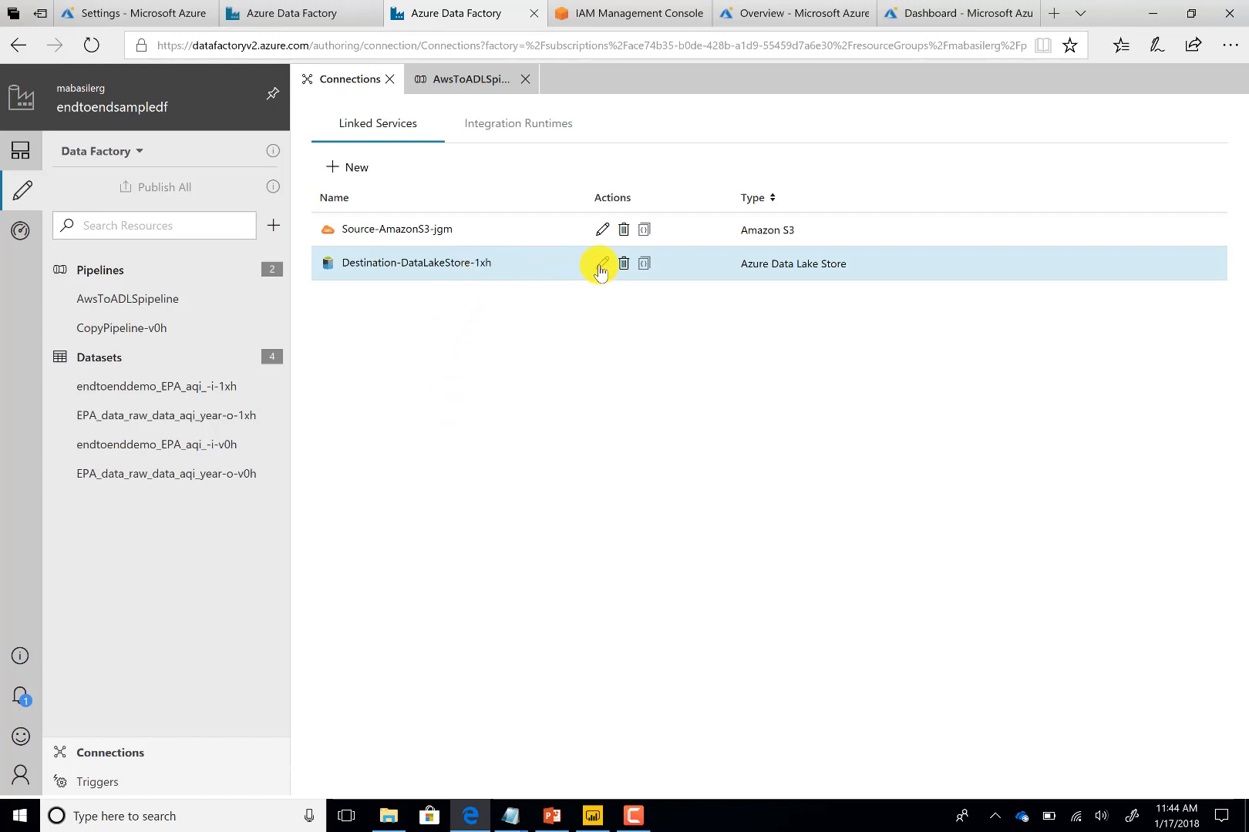
Edit the Destination-DataLakeStore-1xh linked service to use IntegrationRuntime-Managed-1xh, test the connection, and save
{"action": "left_click", "coordinate": [602, 265]}
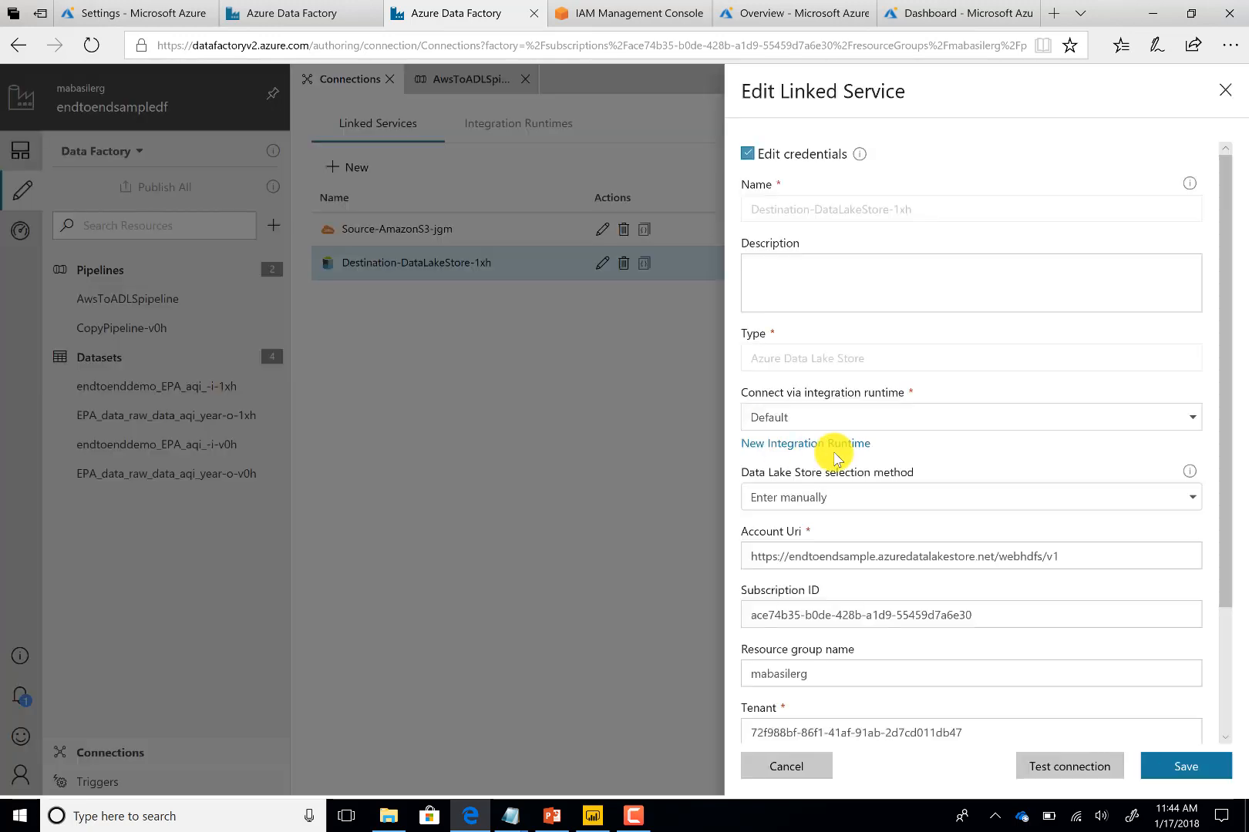
{"action": "left_click", "coordinate": [942, 422]}
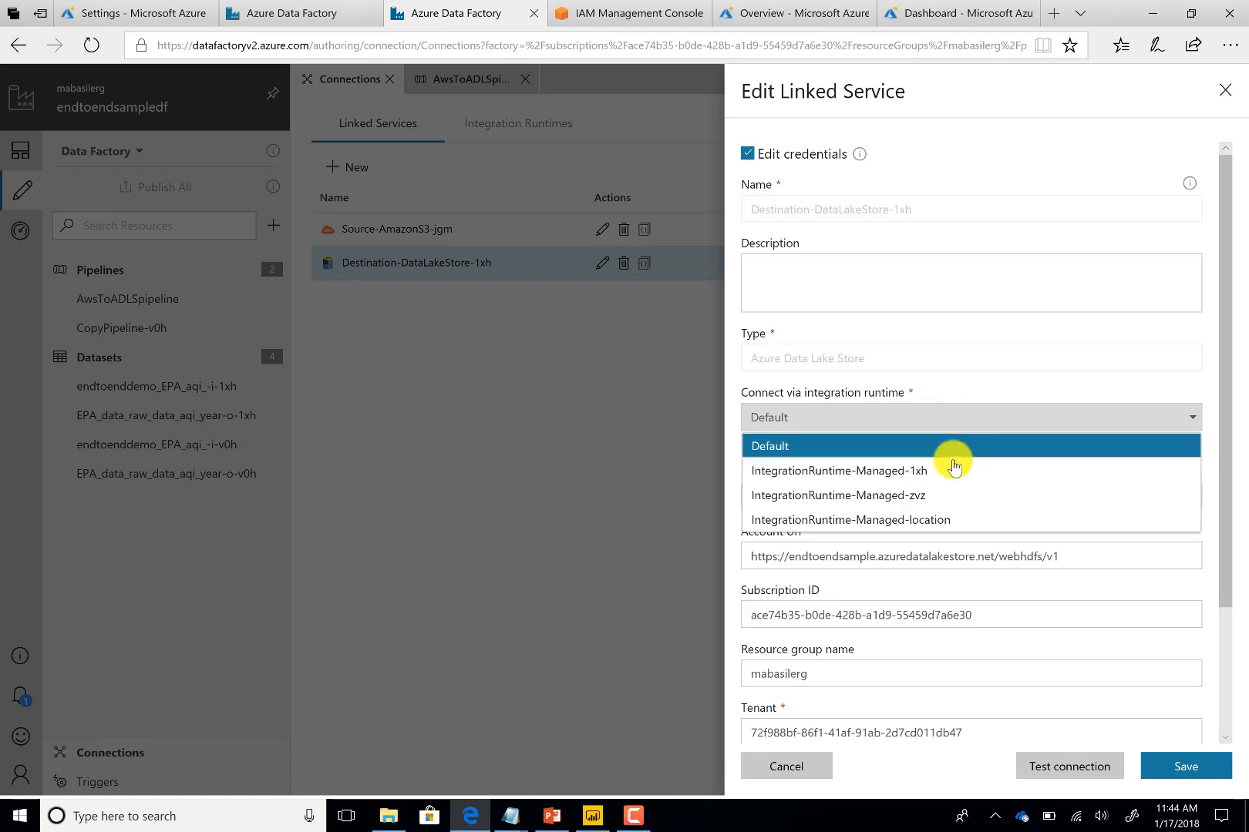
{"action": "left_click", "coordinate": [953, 467]}
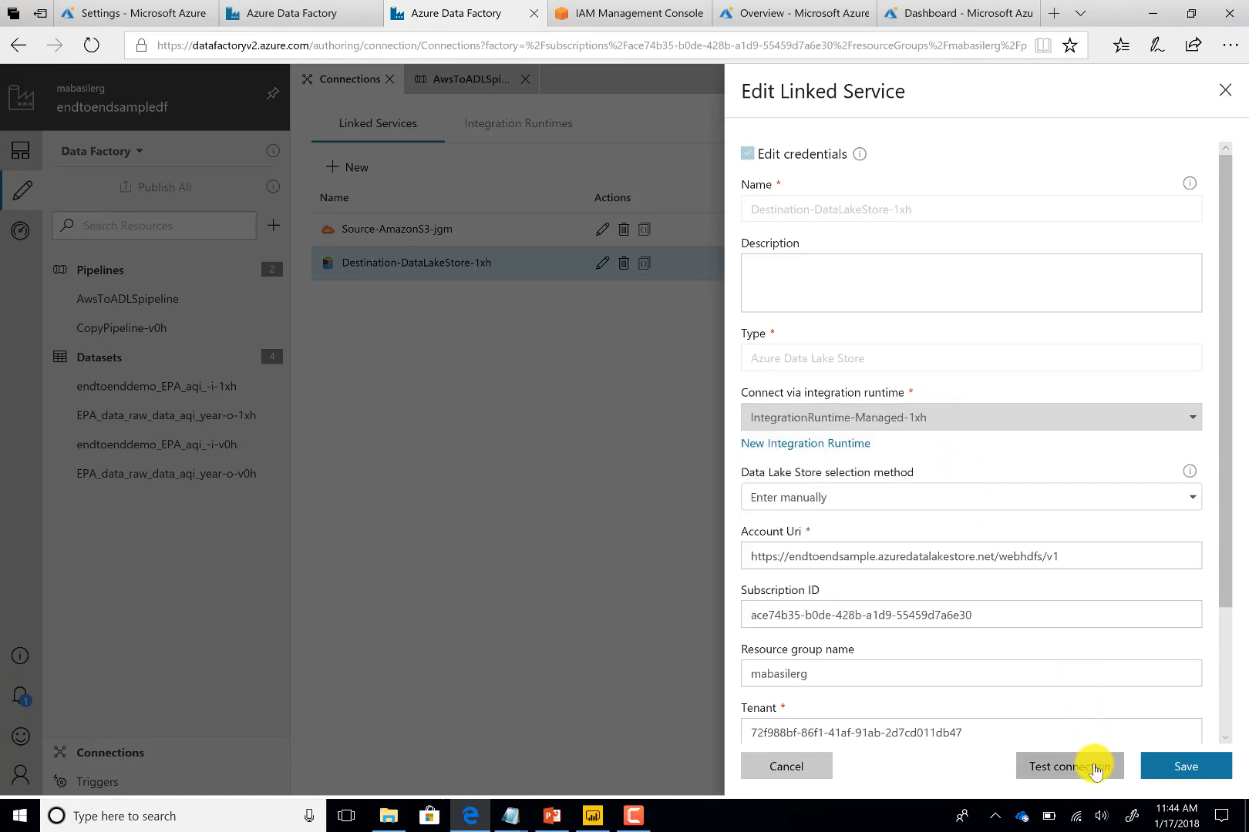
{"action": "left_click", "coordinate": [1094, 767]}
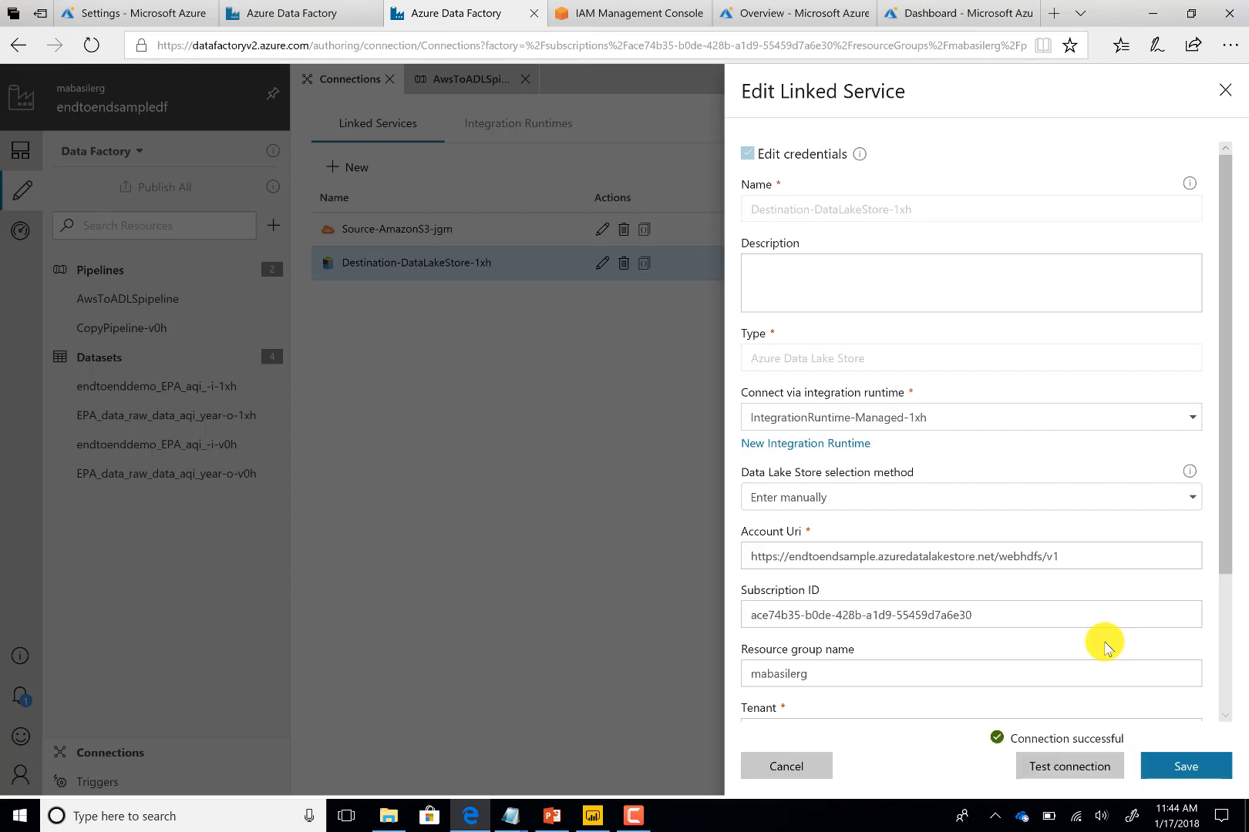
{"action": "left_click", "coordinate": [1183, 767]}
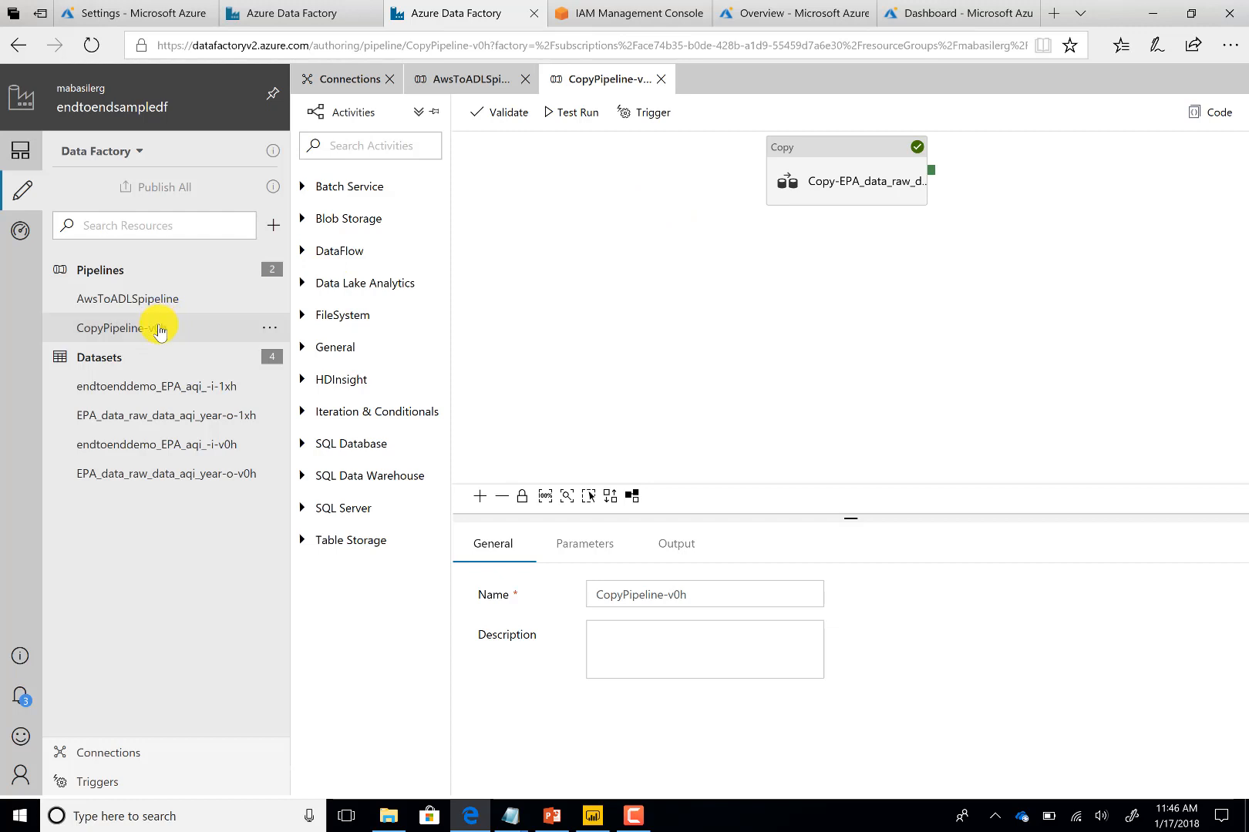
Open CopyPipeline-v0h, trigger a run now, and switch to the monitoring view
{"action": "left_click", "coordinate": [160, 330]}
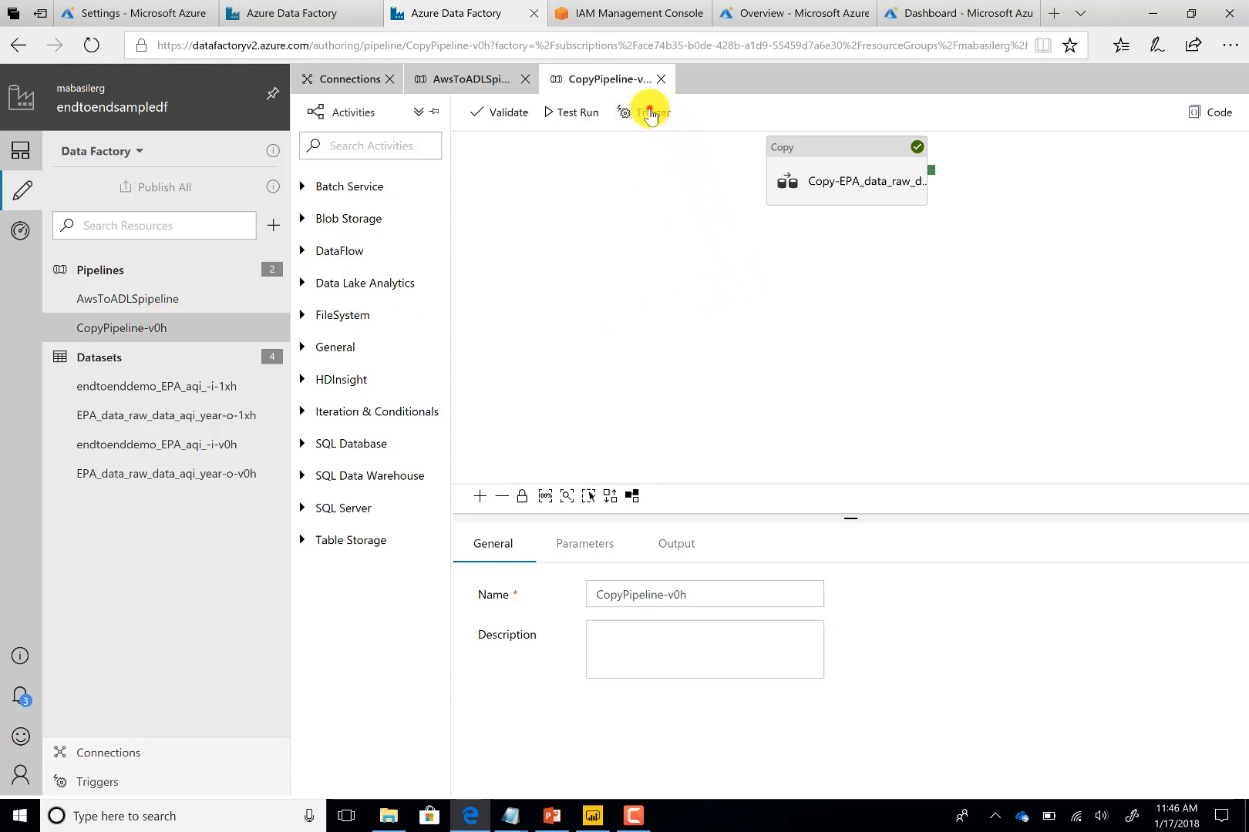
{"action": "left_click", "coordinate": [650, 114]}
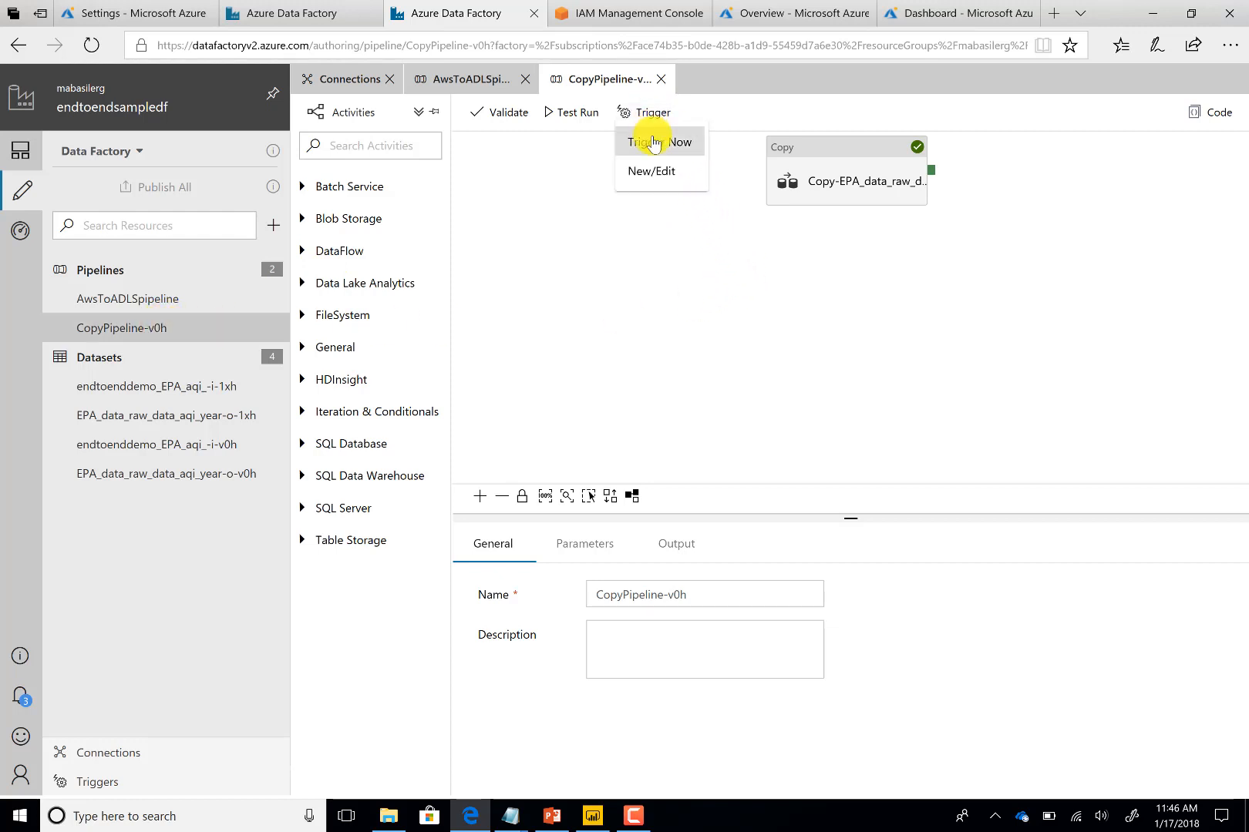
{"action": "left_click", "coordinate": [653, 143]}
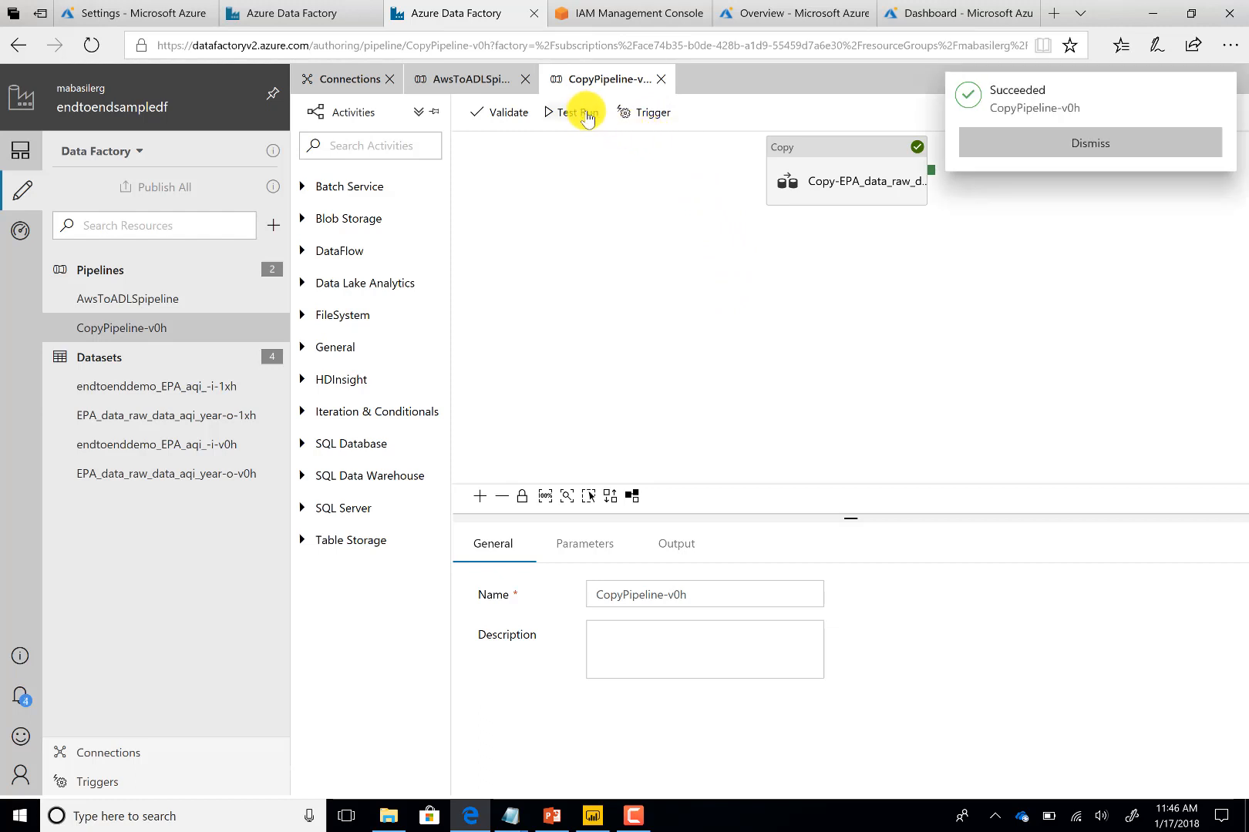
{"action": "left_click", "coordinate": [585, 114]}
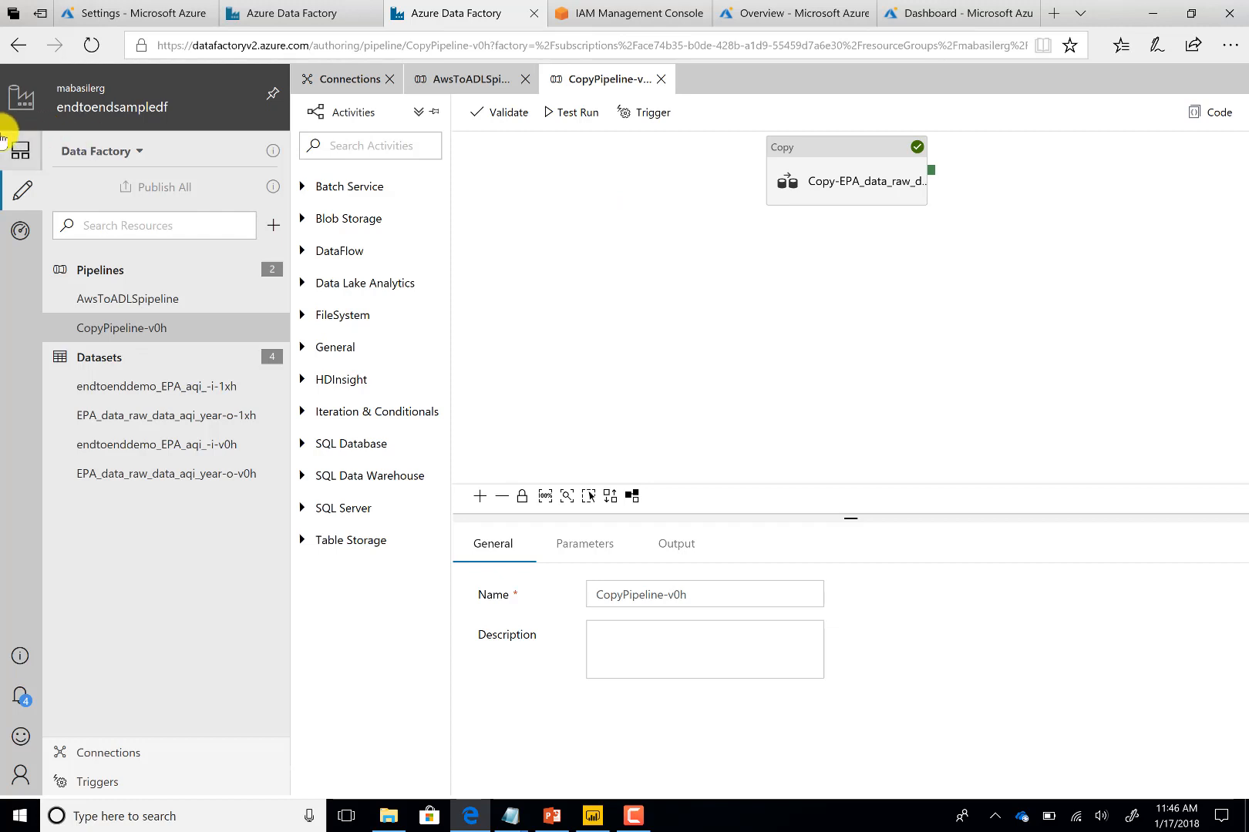
{"action": "left_click", "coordinate": [23, 227]}
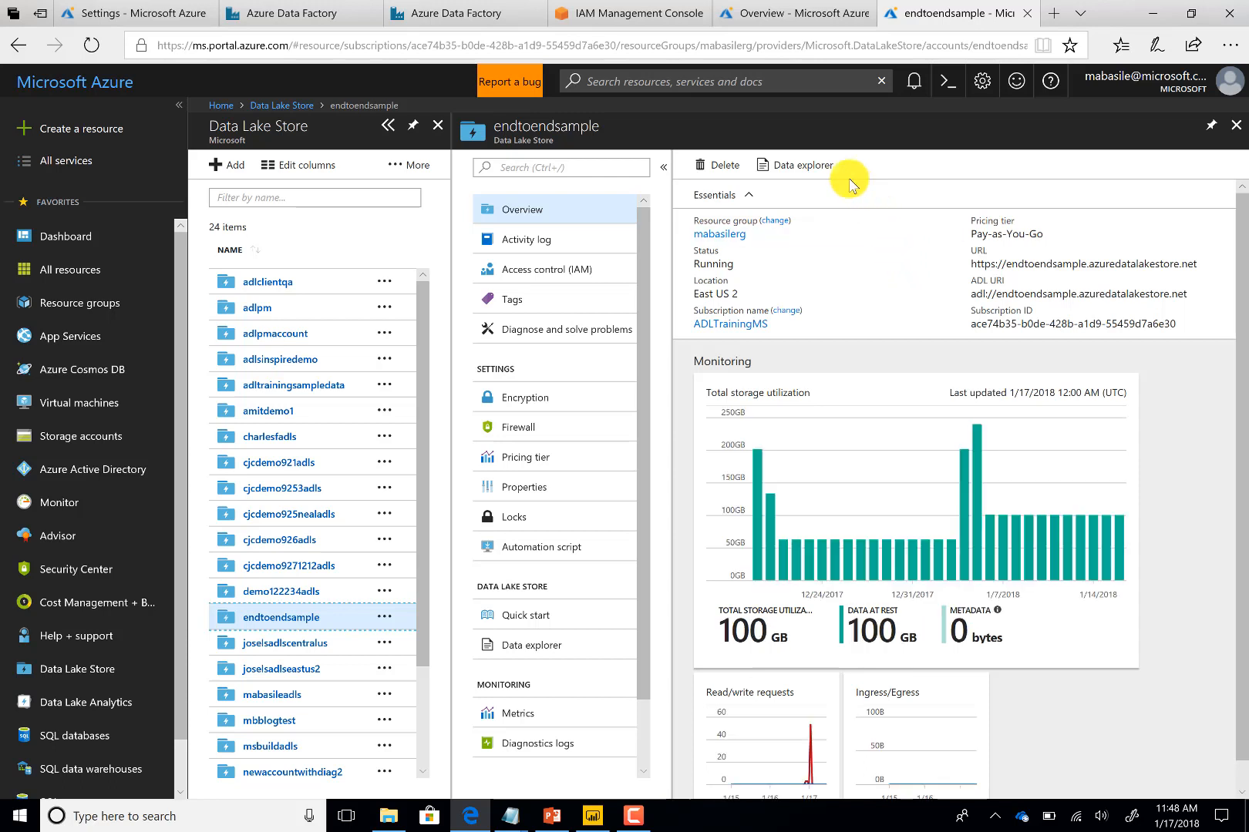
Explore the endtoendsample Data Lake store's EPA_data/raw_data/aqi/year folder to inspect the copied CSV files
{"action": "left_click", "coordinate": [802, 164]}
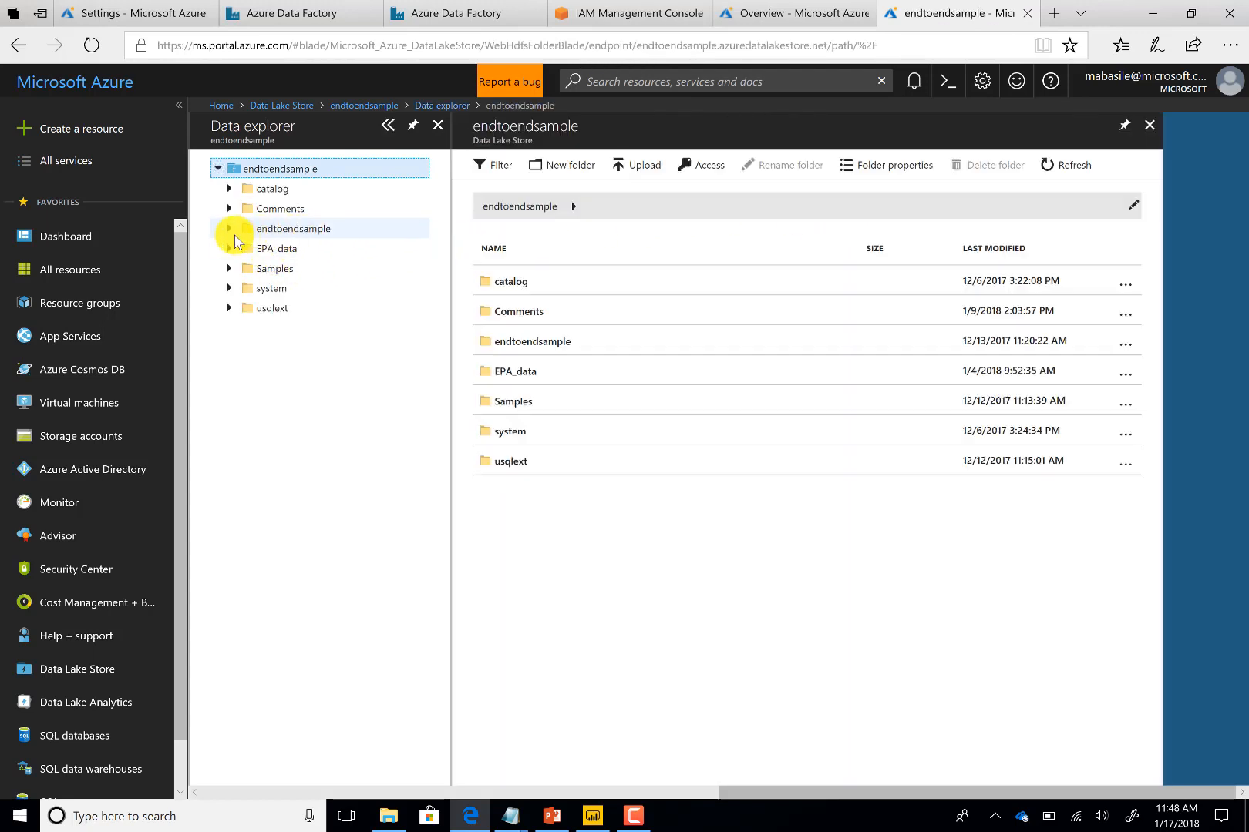
{"action": "left_click", "coordinate": [530, 370]}
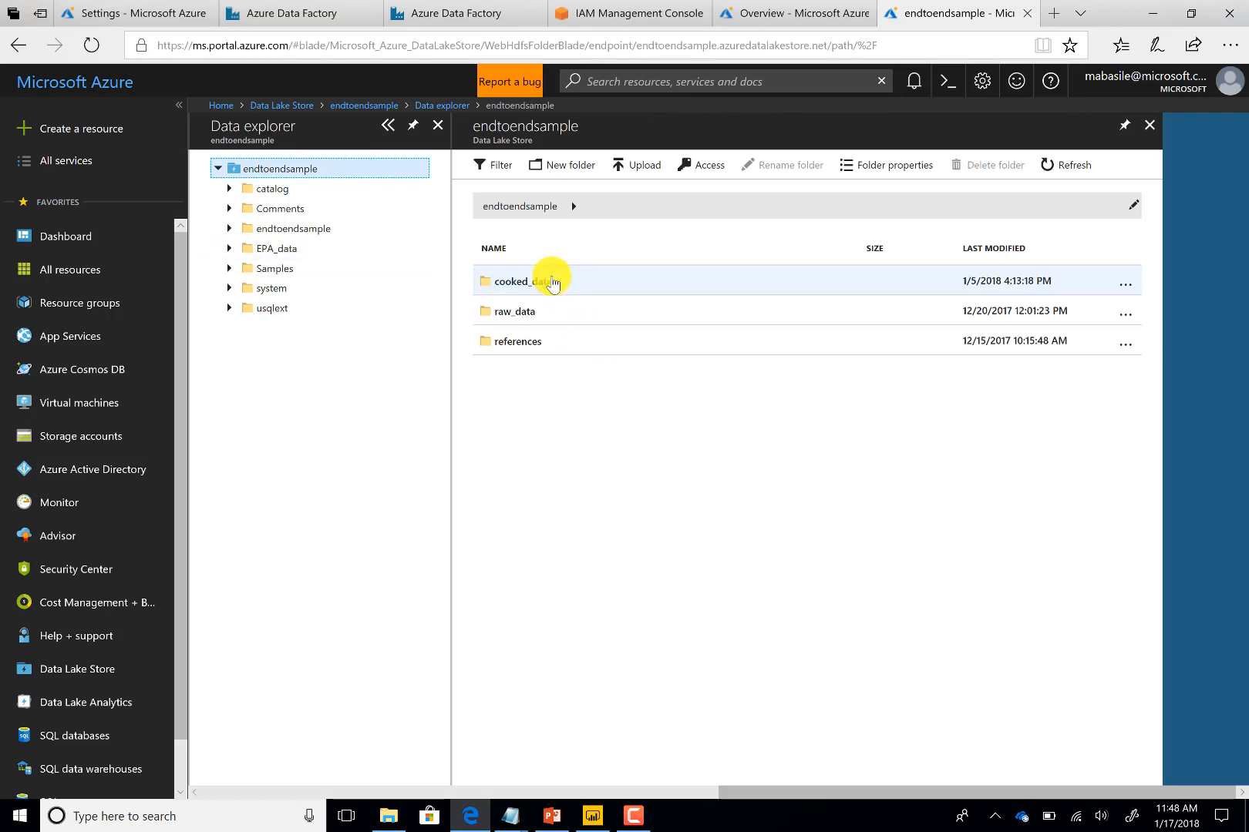
{"action": "left_click", "coordinate": [532, 313]}
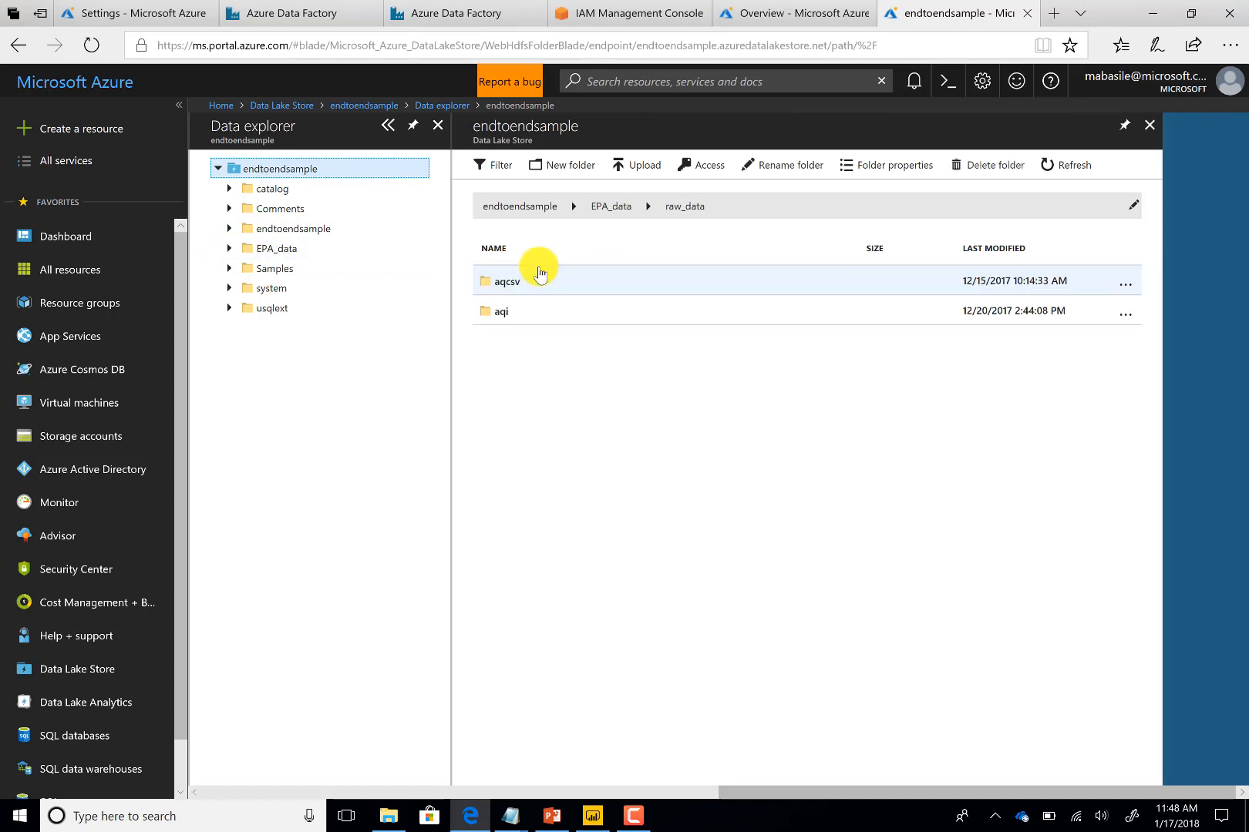
{"action": "left_click", "coordinate": [505, 313]}
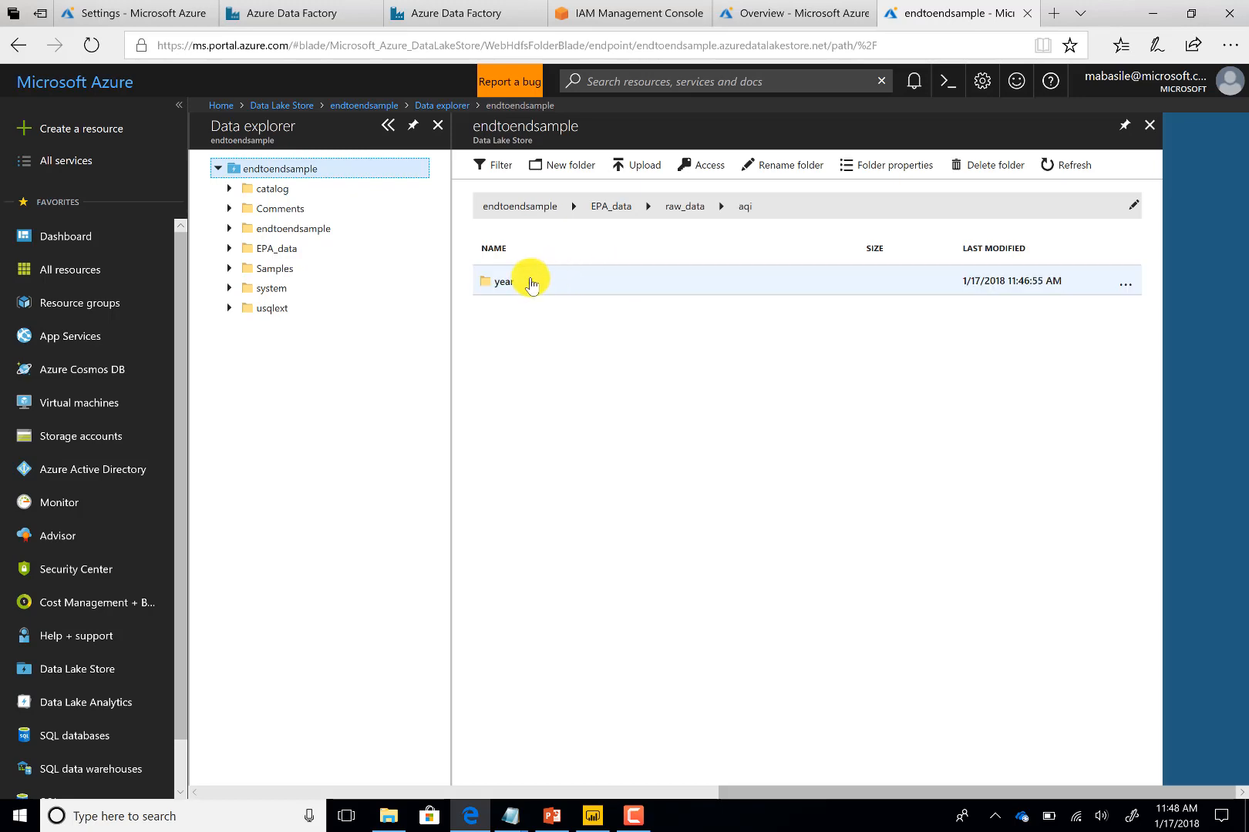
{"action": "left_click", "coordinate": [530, 279]}
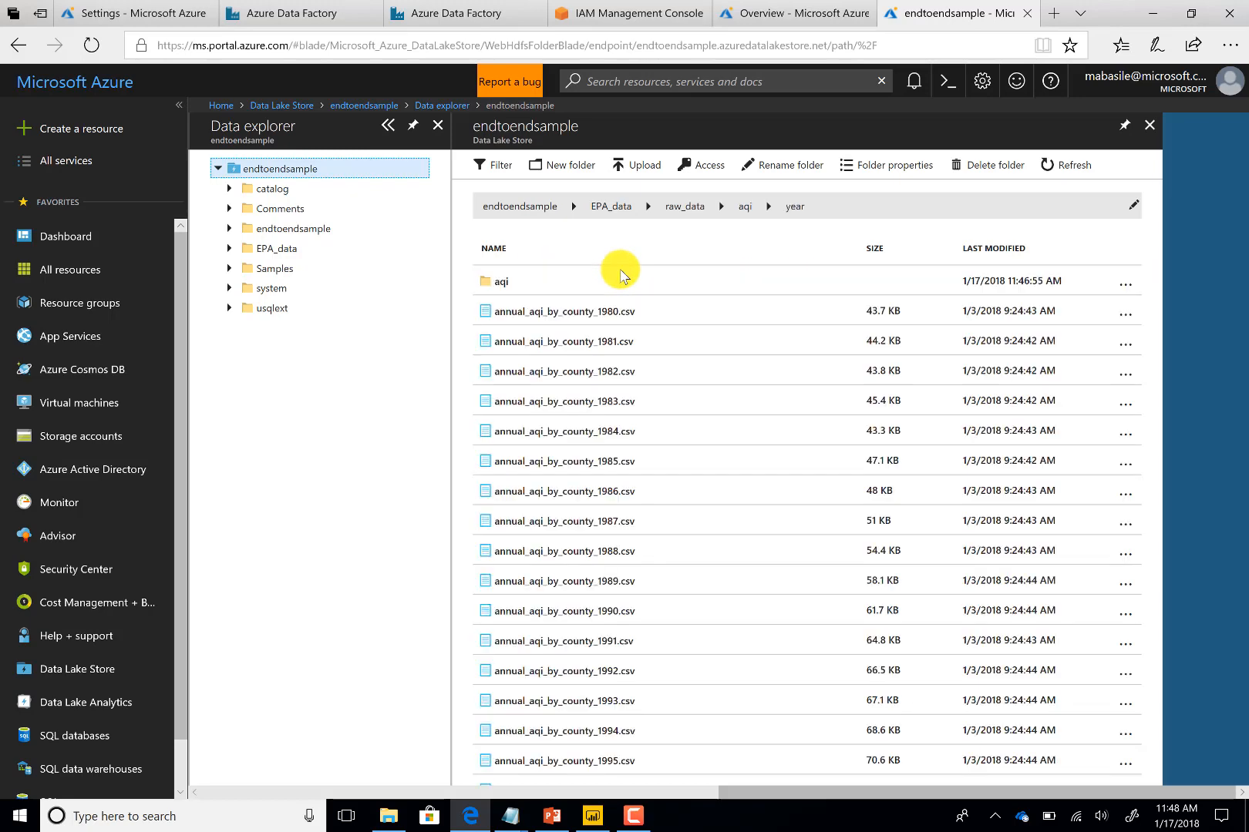
{"action": "scroll", "coordinate": [614, 331], "scroll_direction": "down", "scroll_amount": 2}
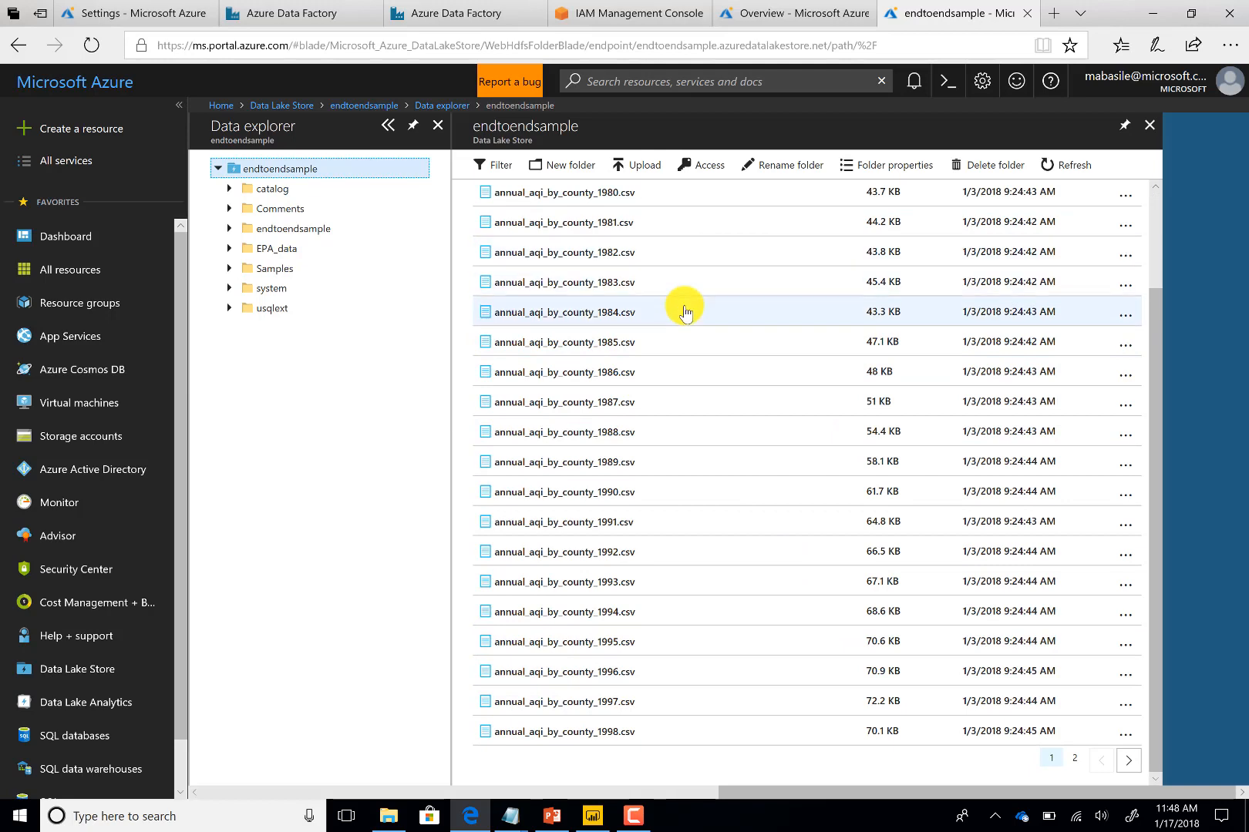
{"action": "scroll", "coordinate": [686, 314], "scroll_direction": "up", "scroll_amount": 2}
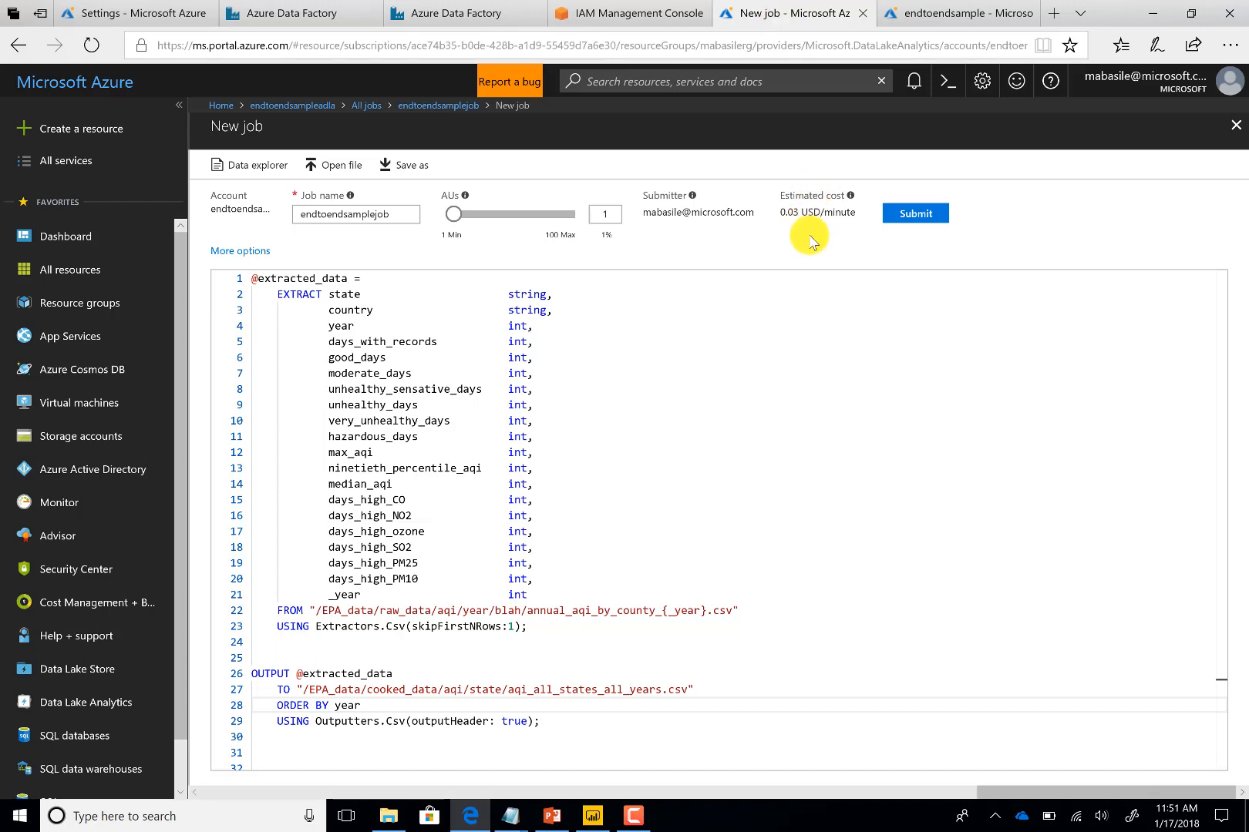
Review the U-SQL script's EXTRACT column schema, FROM input file path and OUTPUT statement
{"action": "left_click_drag", "start_coordinate": [746, 613], "coordinate": [285, 613]}
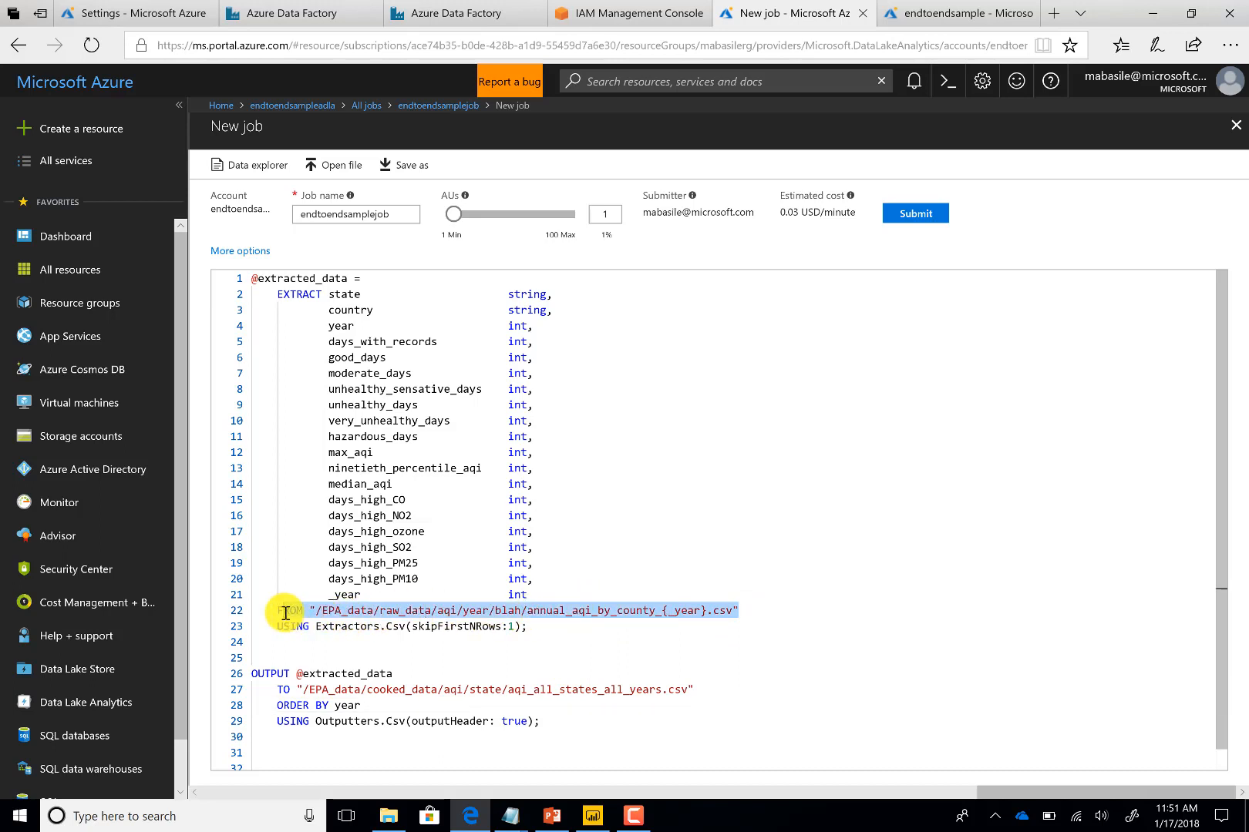
{"action": "left_click", "coordinate": [609, 610]}
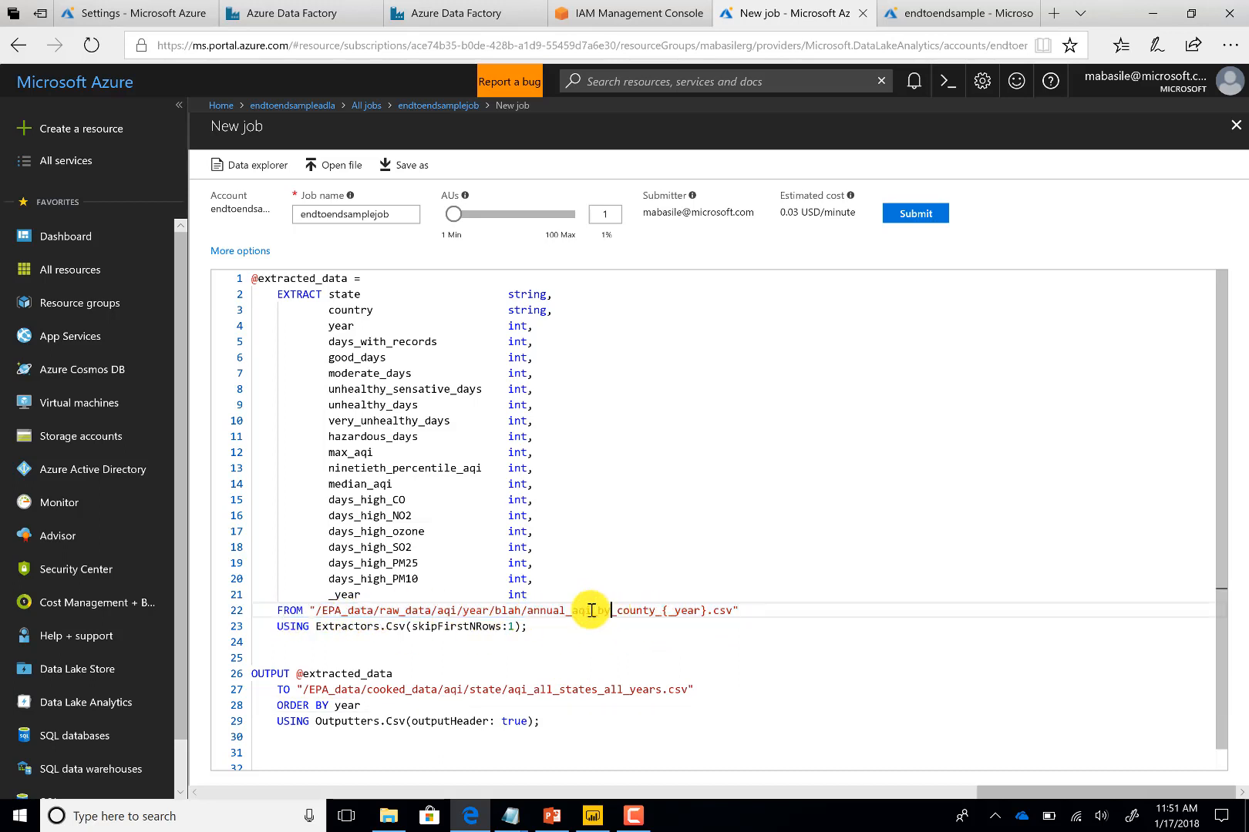
{"action": "left_click", "coordinate": [527, 612]}
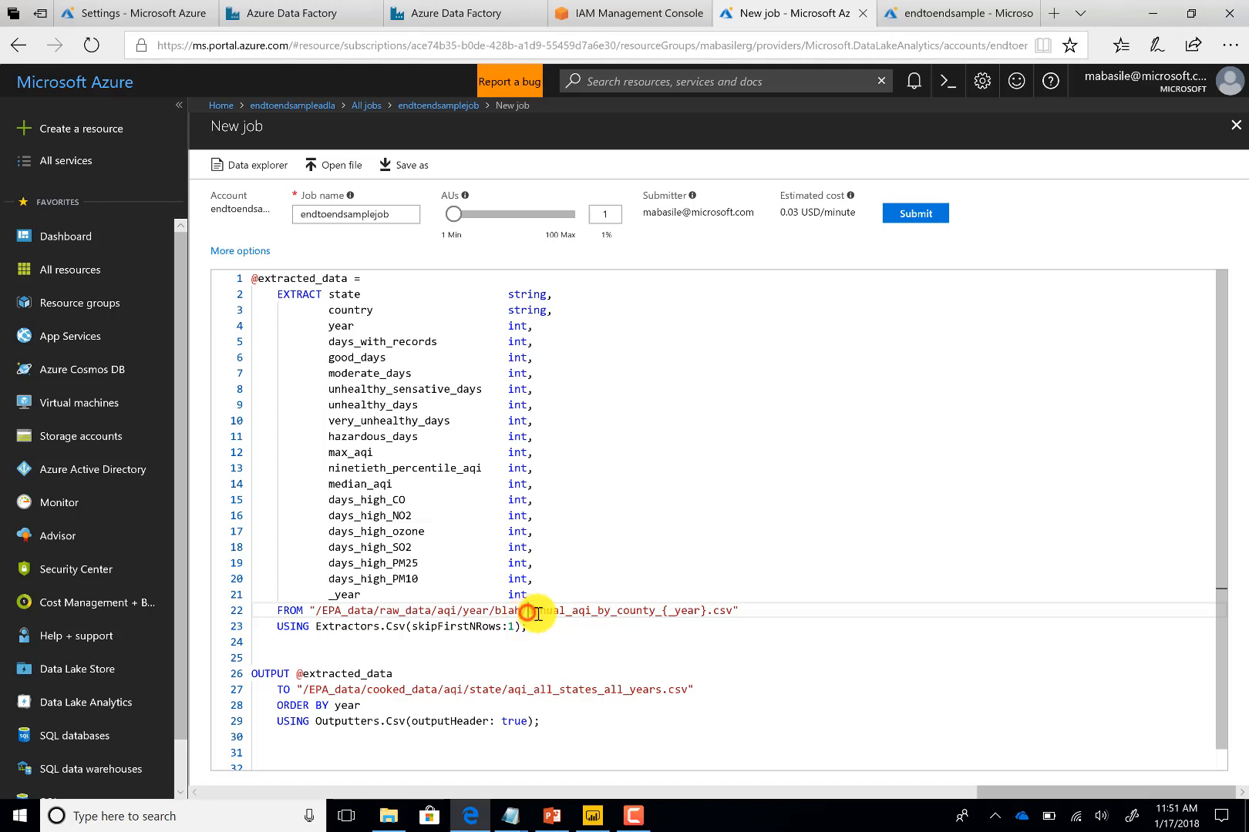
{"action": "left_click_drag", "start_coordinate": [537, 614], "coordinate": [658, 613]}
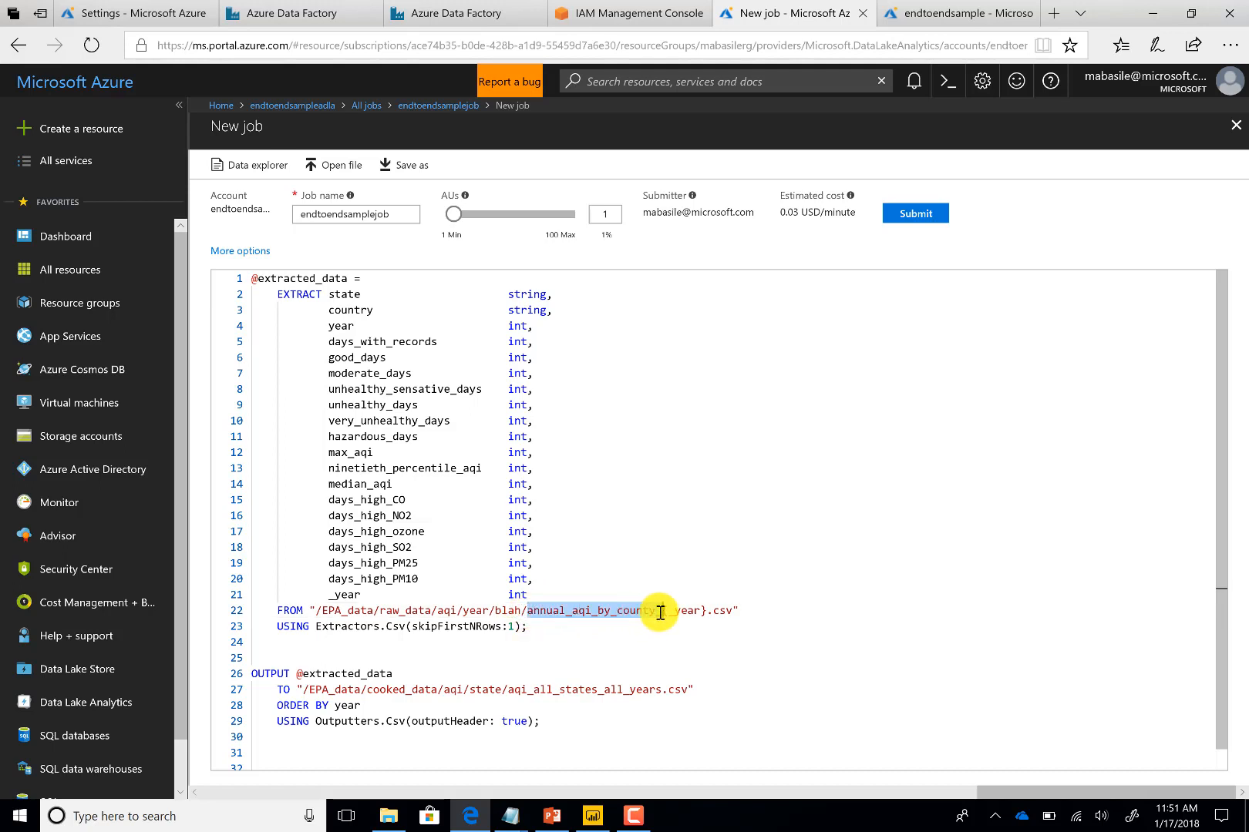
{"action": "left_click", "coordinate": [661, 612]}
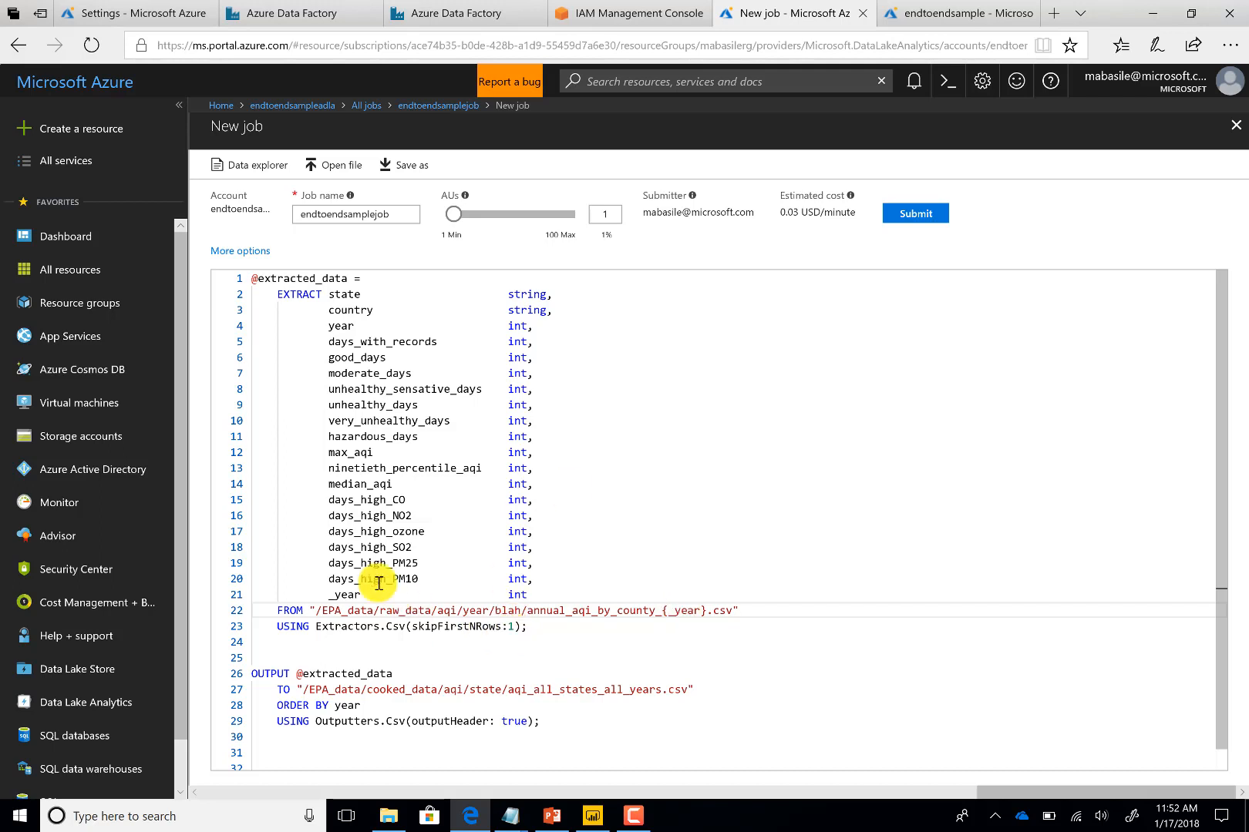
{"action": "left_click_drag", "start_coordinate": [331, 594], "coordinate": [569, 584]}
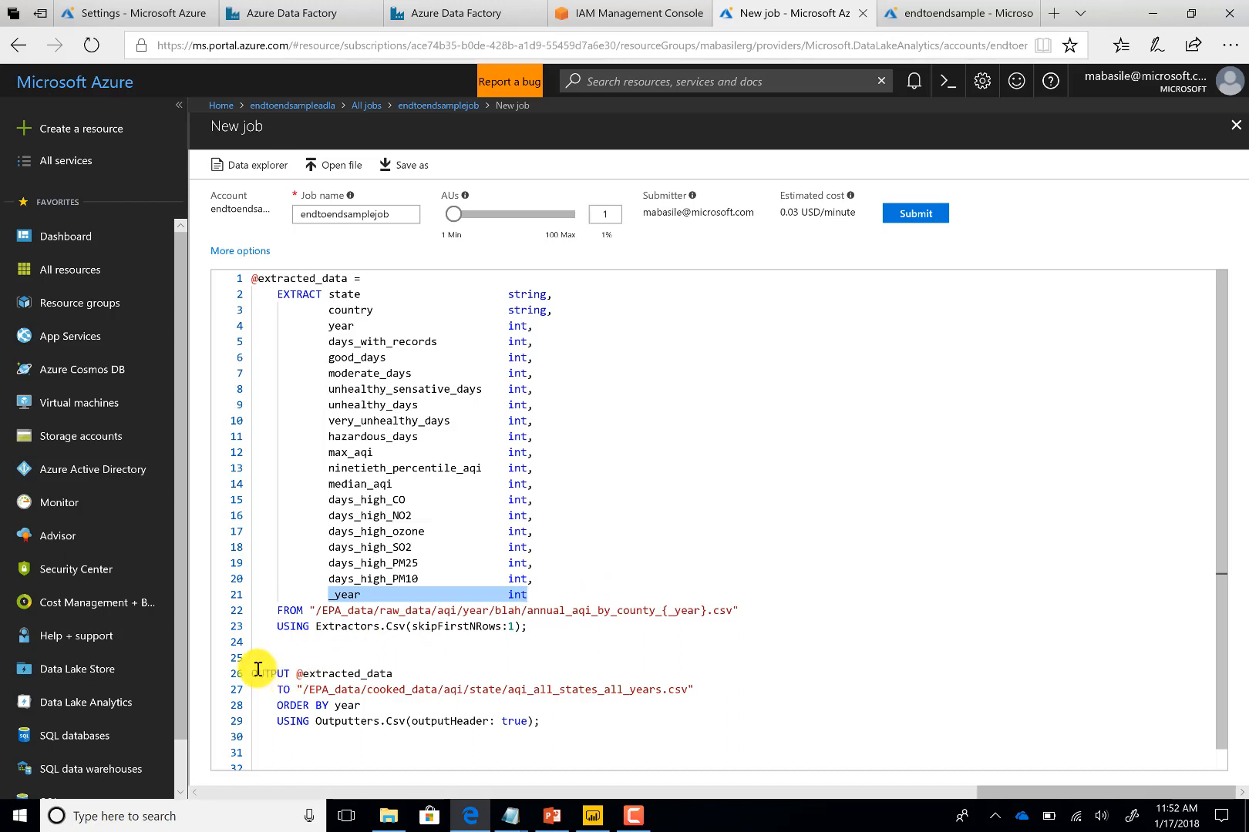
{"action": "left_click_drag", "start_coordinate": [253, 670], "coordinate": [526, 720]}
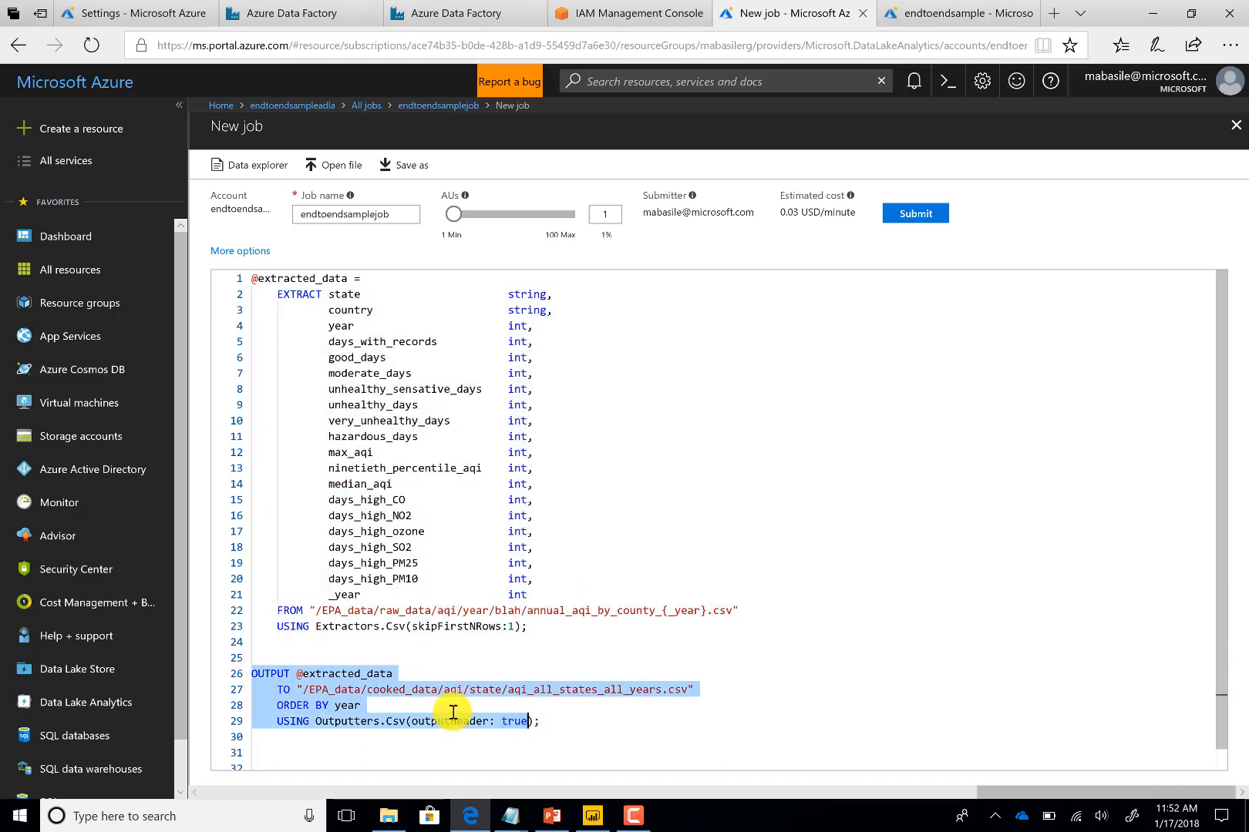
{"action": "left_click", "coordinate": [334, 699]}
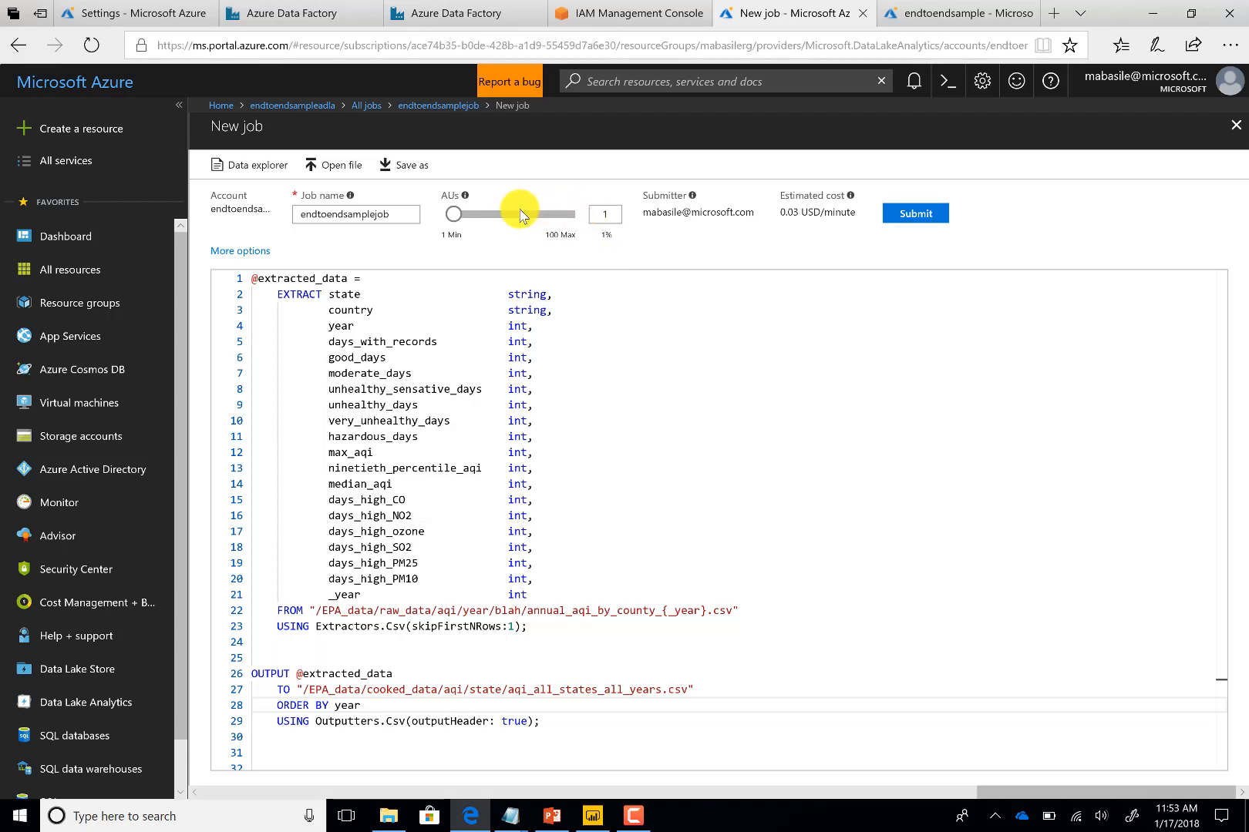
Set the job's AUs to 5 and submit the endtoendsamplejob U-SQL job
{"action": "left_click", "coordinate": [458, 214]}
{"action": "left_click_drag", "start_coordinate": [484, 218], "coordinate": [457, 214]}
{"action": "left_click", "coordinate": [622, 215]}
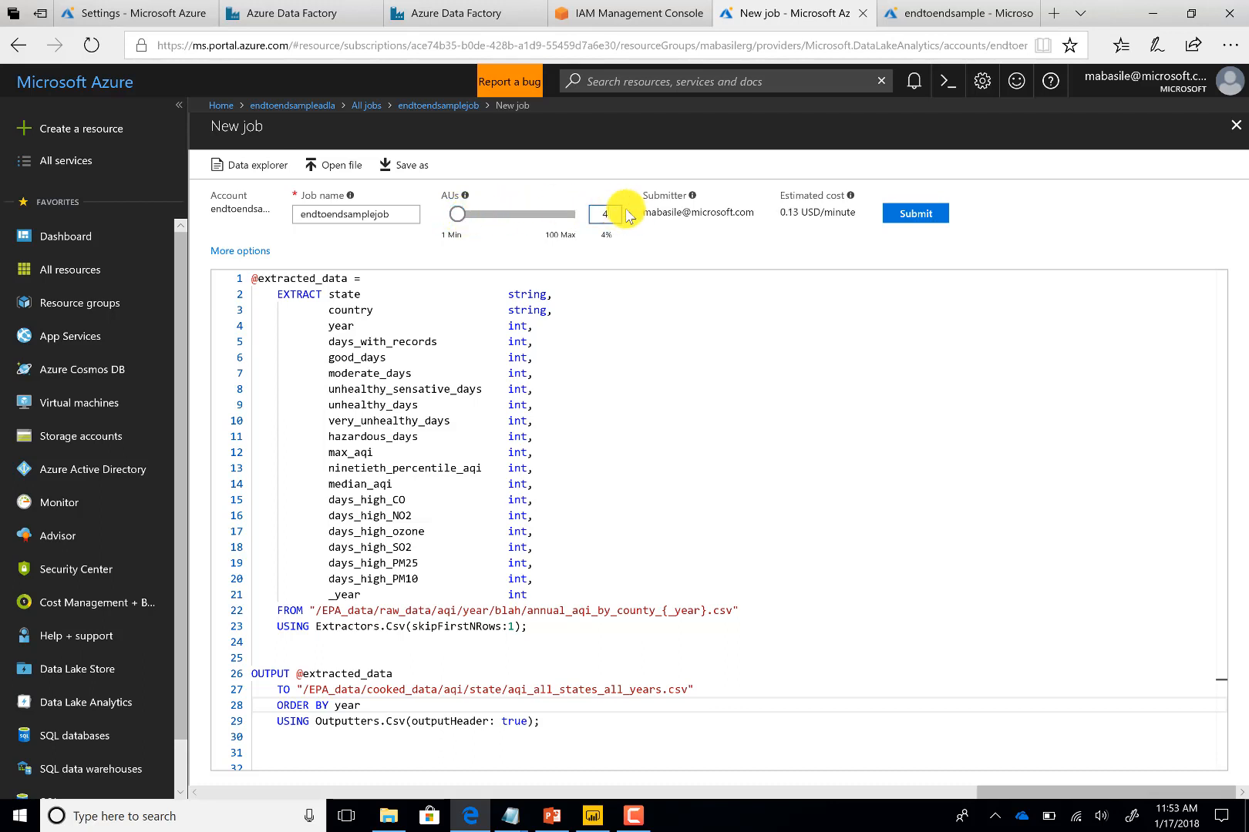
{"action": "key", "text": "BackSpace"}
{"action": "type", "text": "5"}
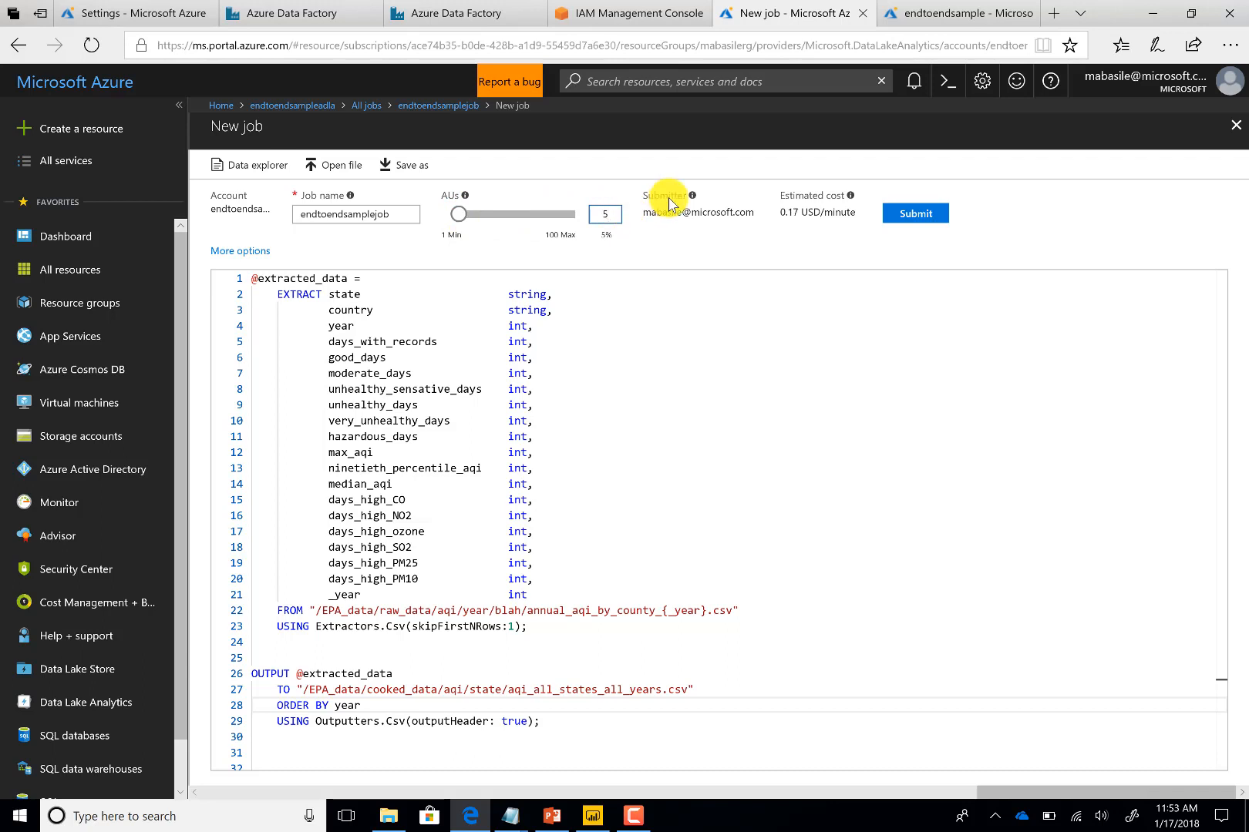
{"action": "left_click", "coordinate": [914, 216]}
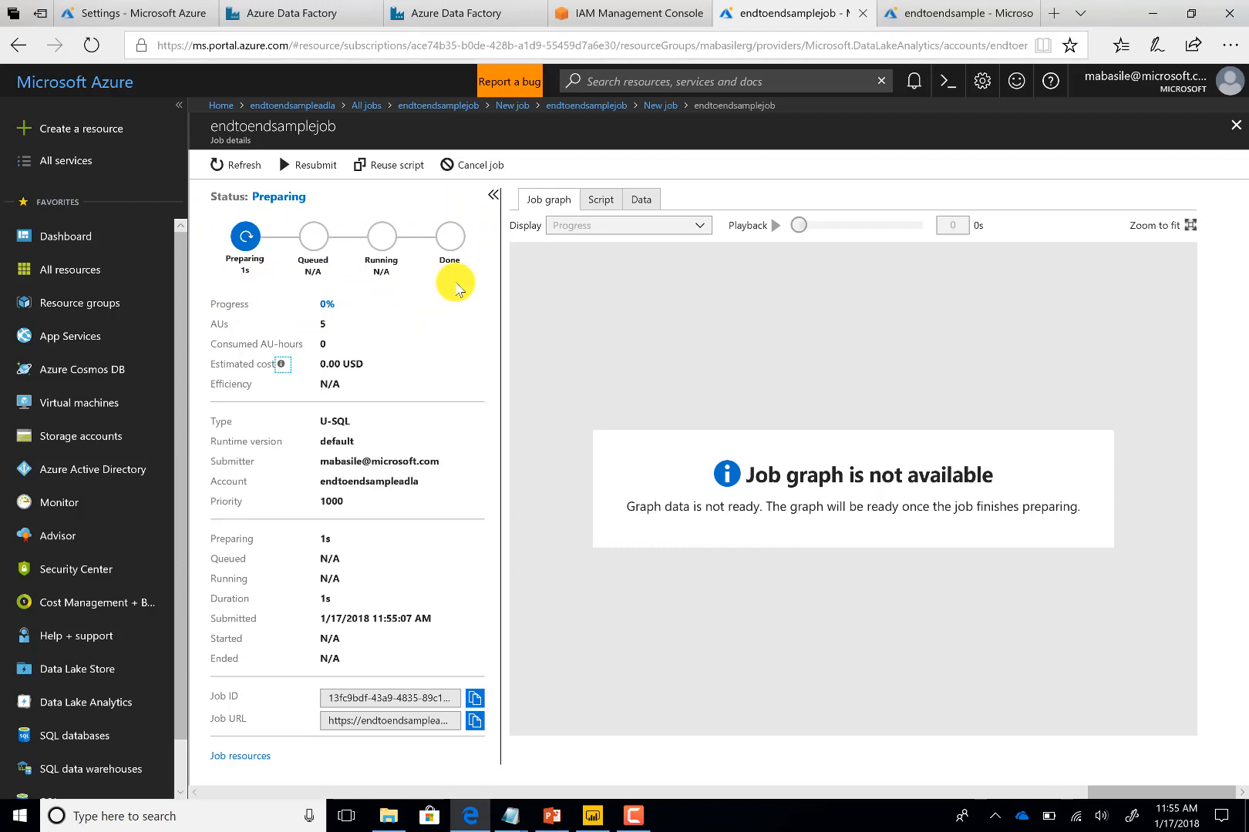
Monitor the job's status details, refresh them, and examine the job graph
{"action": "left_click_drag", "start_coordinate": [370, 263], "coordinate": [400, 266]}
{"action": "left_click", "coordinate": [377, 265]}
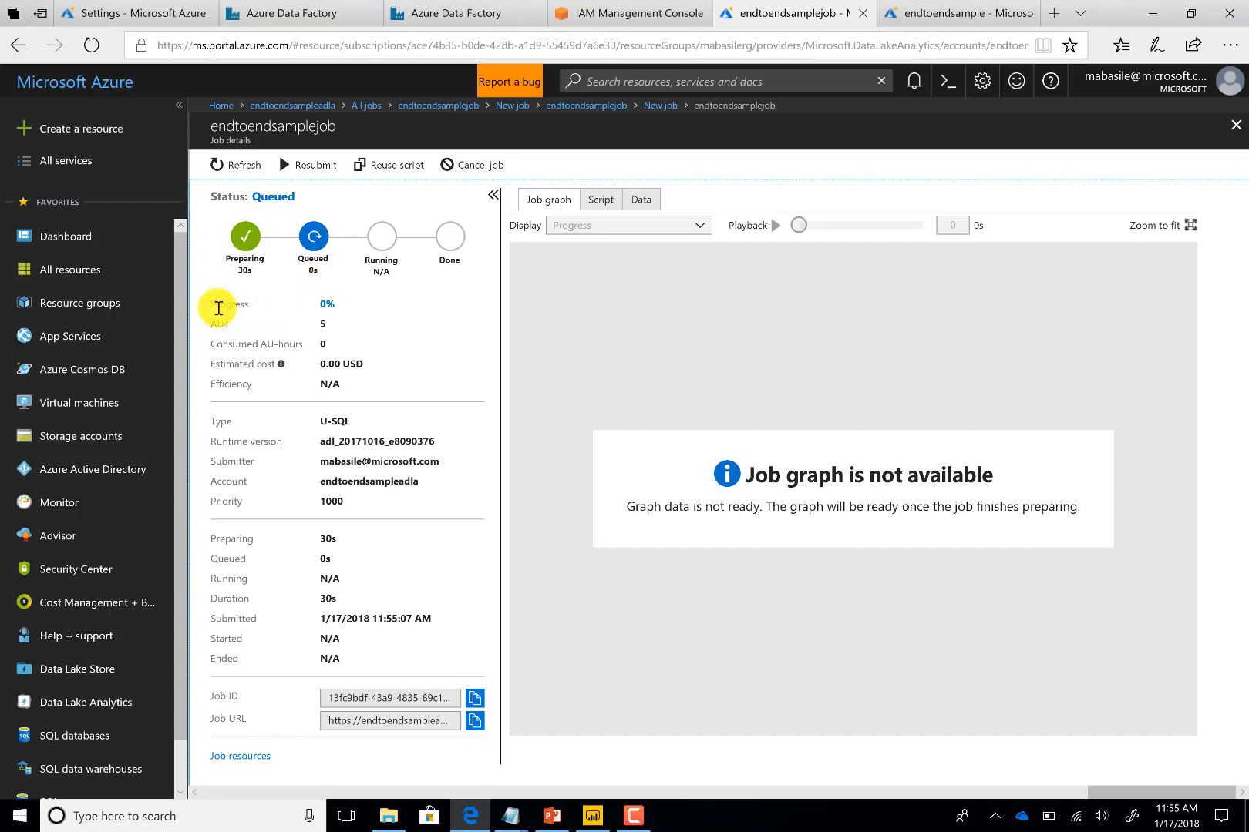
{"action": "left_click_drag", "start_coordinate": [208, 303], "coordinate": [401, 623]}
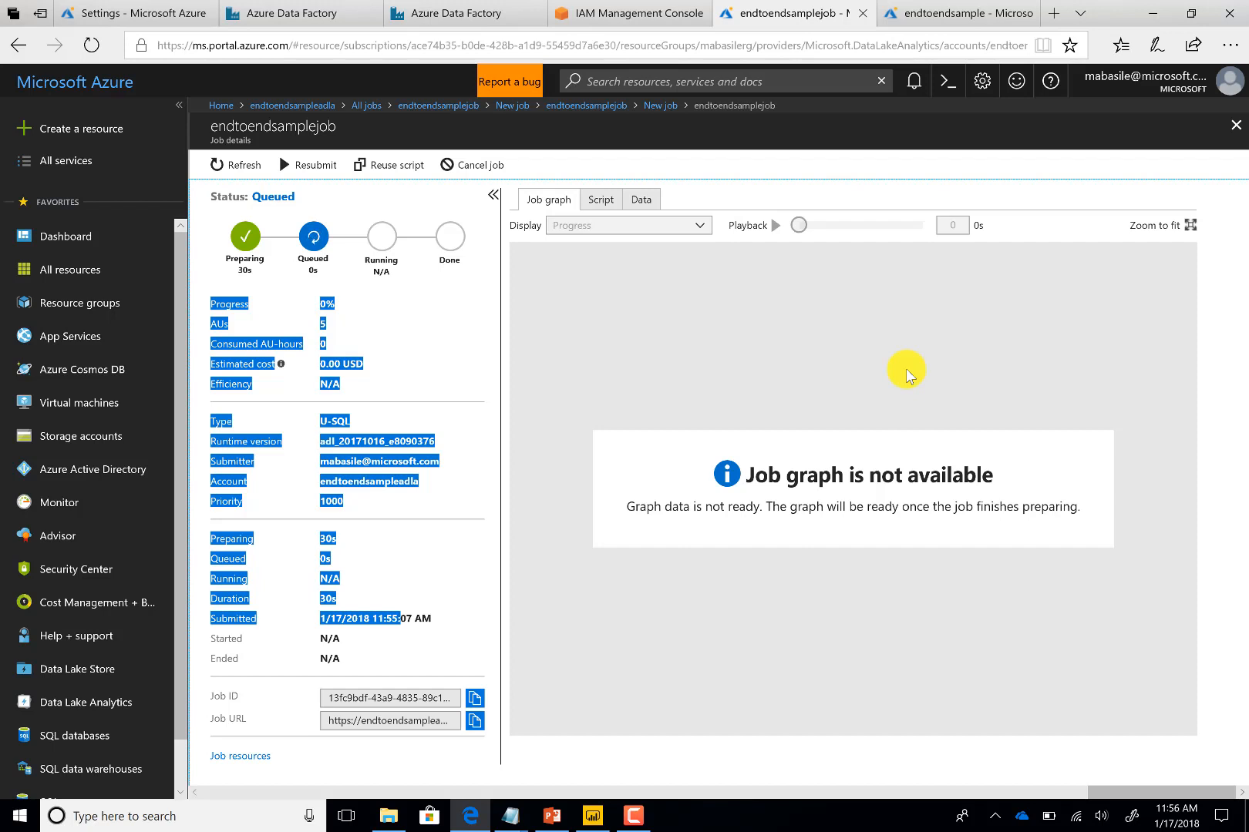
{"action": "left_click", "coordinate": [386, 483]}
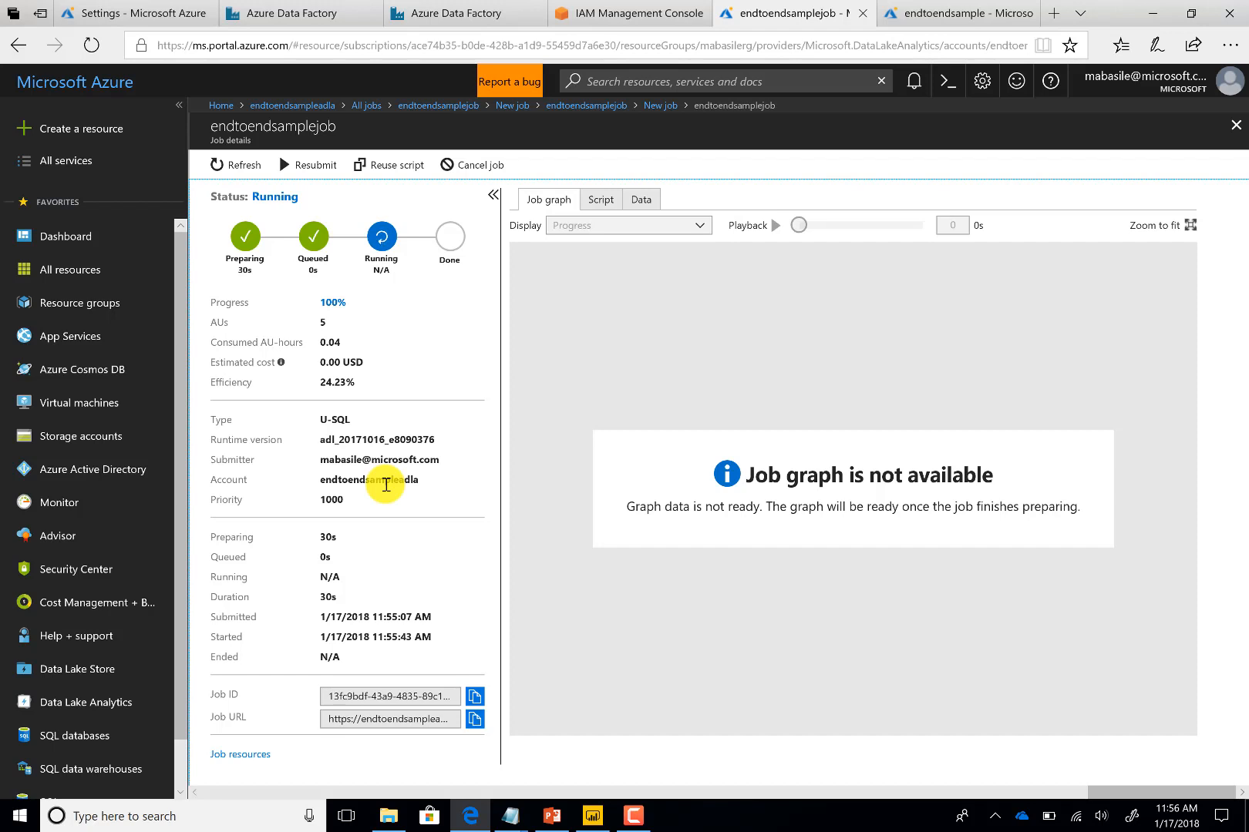
{"action": "left_click", "coordinate": [239, 166]}
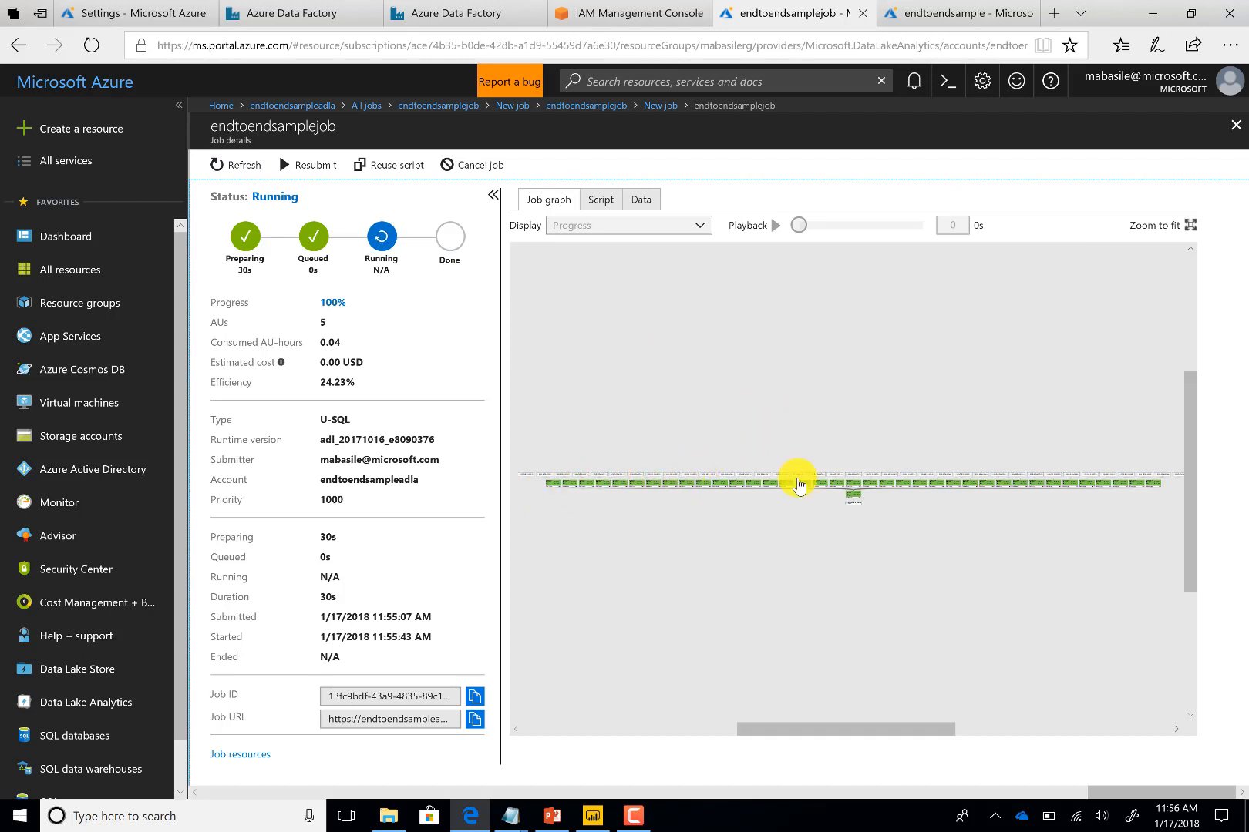
{"action": "scroll", "coordinate": [859, 484], "scroll_direction": "up", "scroll_amount": 3}
{"action": "scroll", "coordinate": [858, 484], "scroll_direction": "up", "scroll_amount": 2}
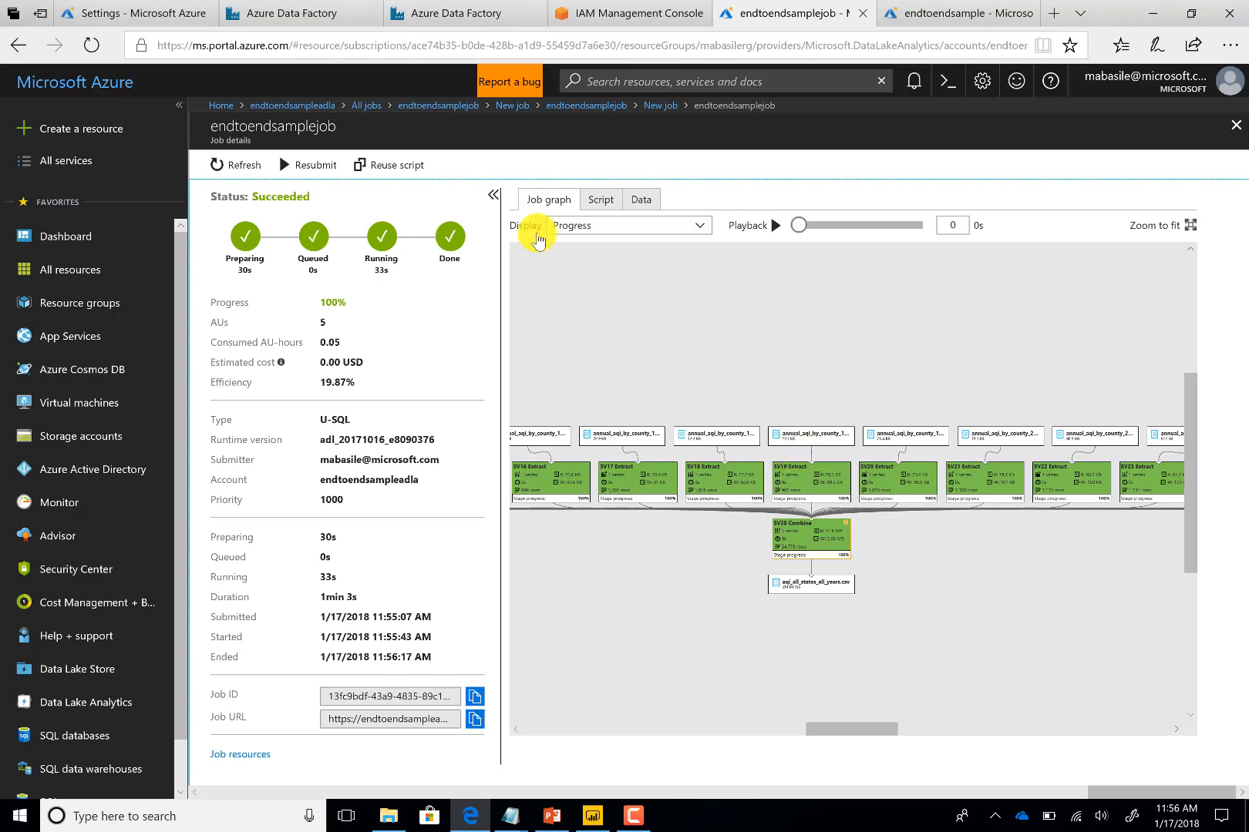
Browse the endtoendsample Data Lake store to the EPA_data/cooked_data/aqi/state output folder
{"action": "left_click", "coordinate": [961, 12]}
{"action": "left_click", "coordinate": [607, 205]}
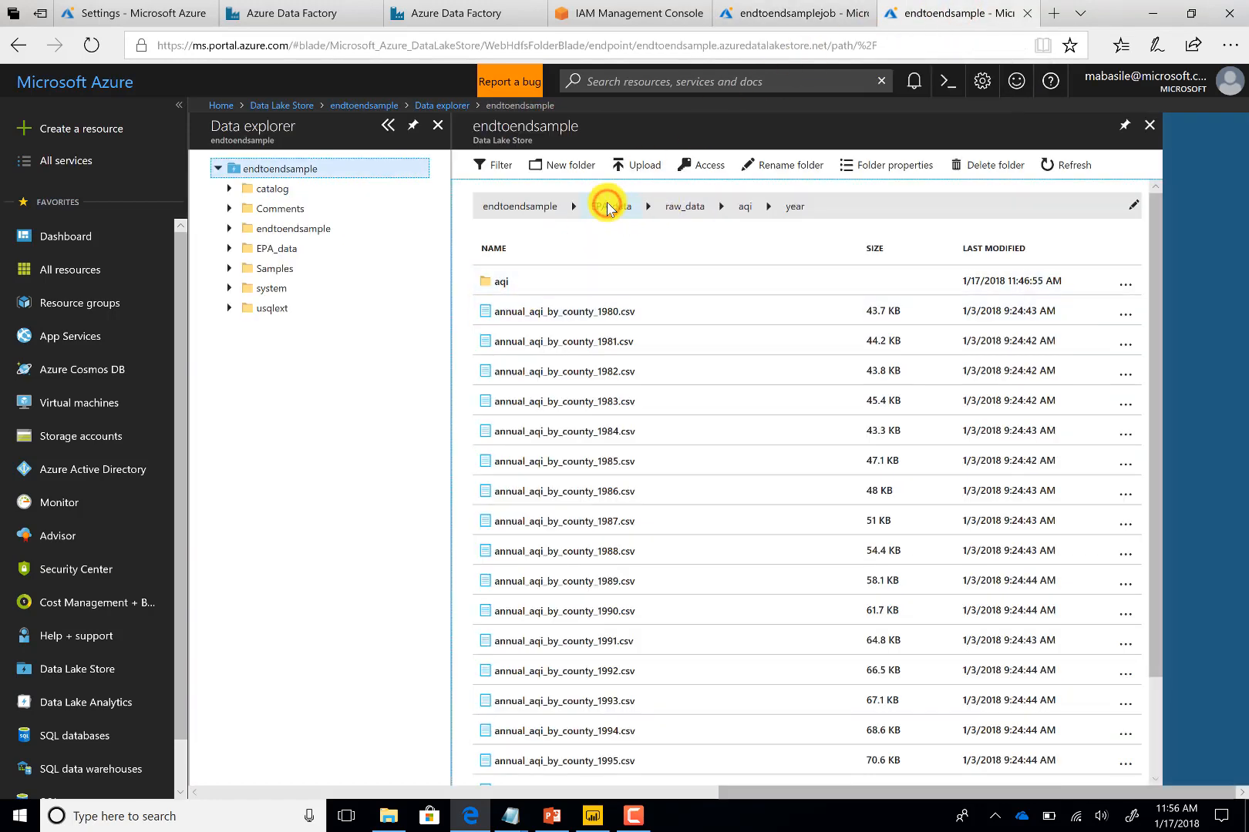
{"action": "left_click", "coordinate": [524, 280]}
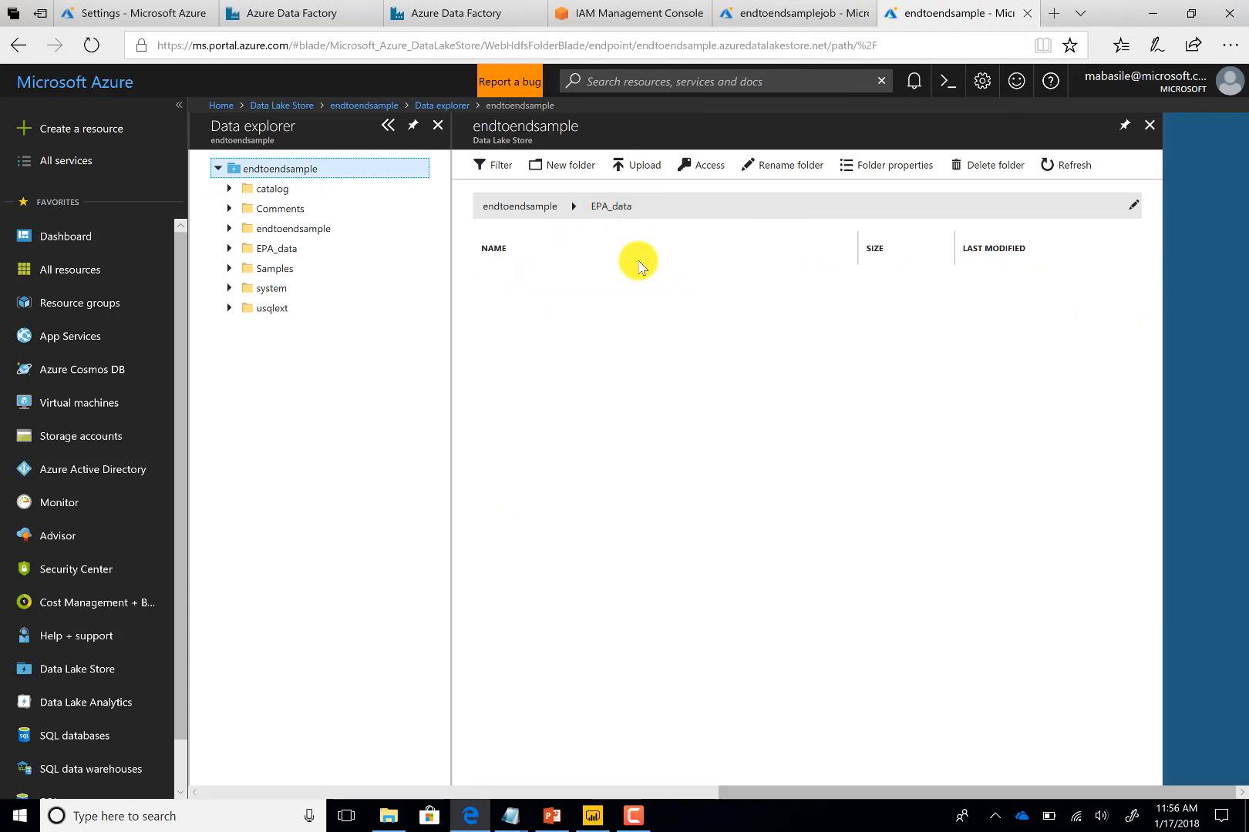
{"action": "left_click", "coordinate": [509, 282]}
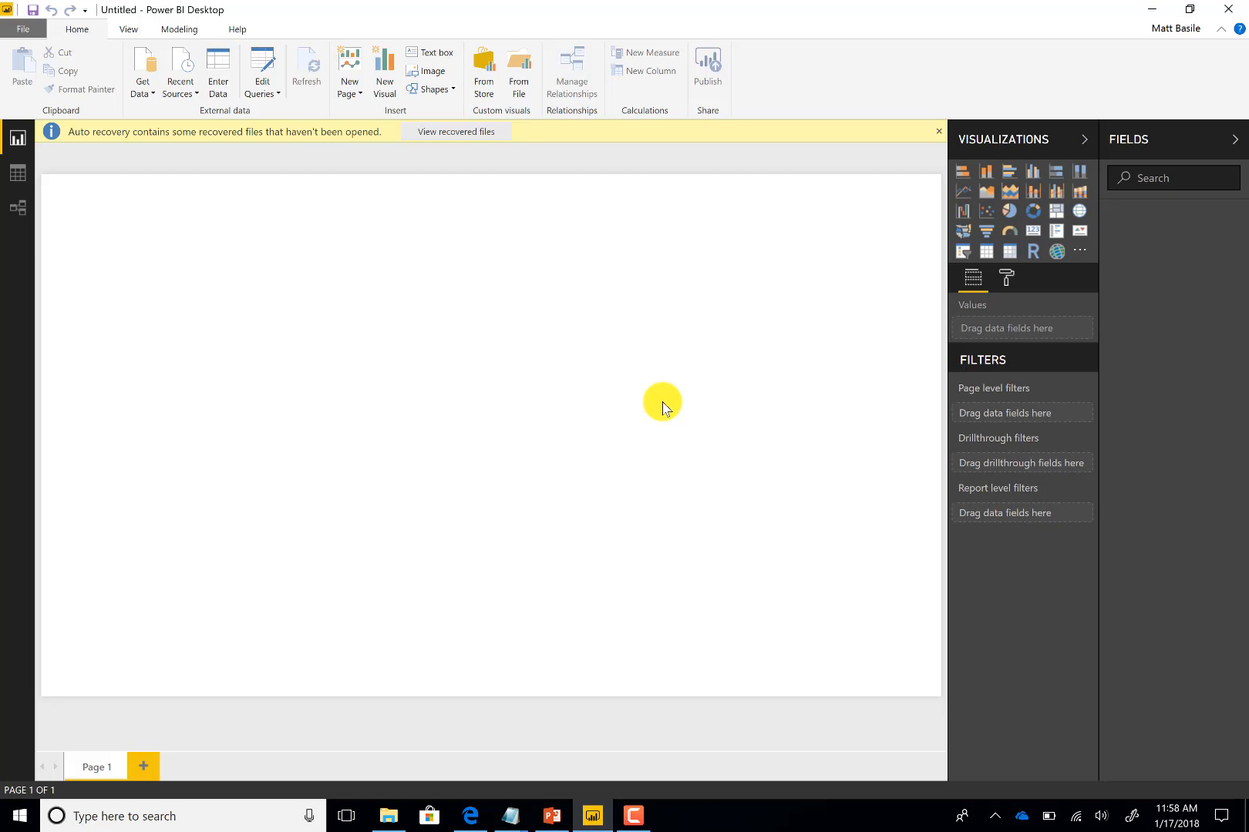
In Power BI Desktop, start a Get Data connection to Azure Data Lake Store
{"action": "left_click", "coordinate": [150, 68]}
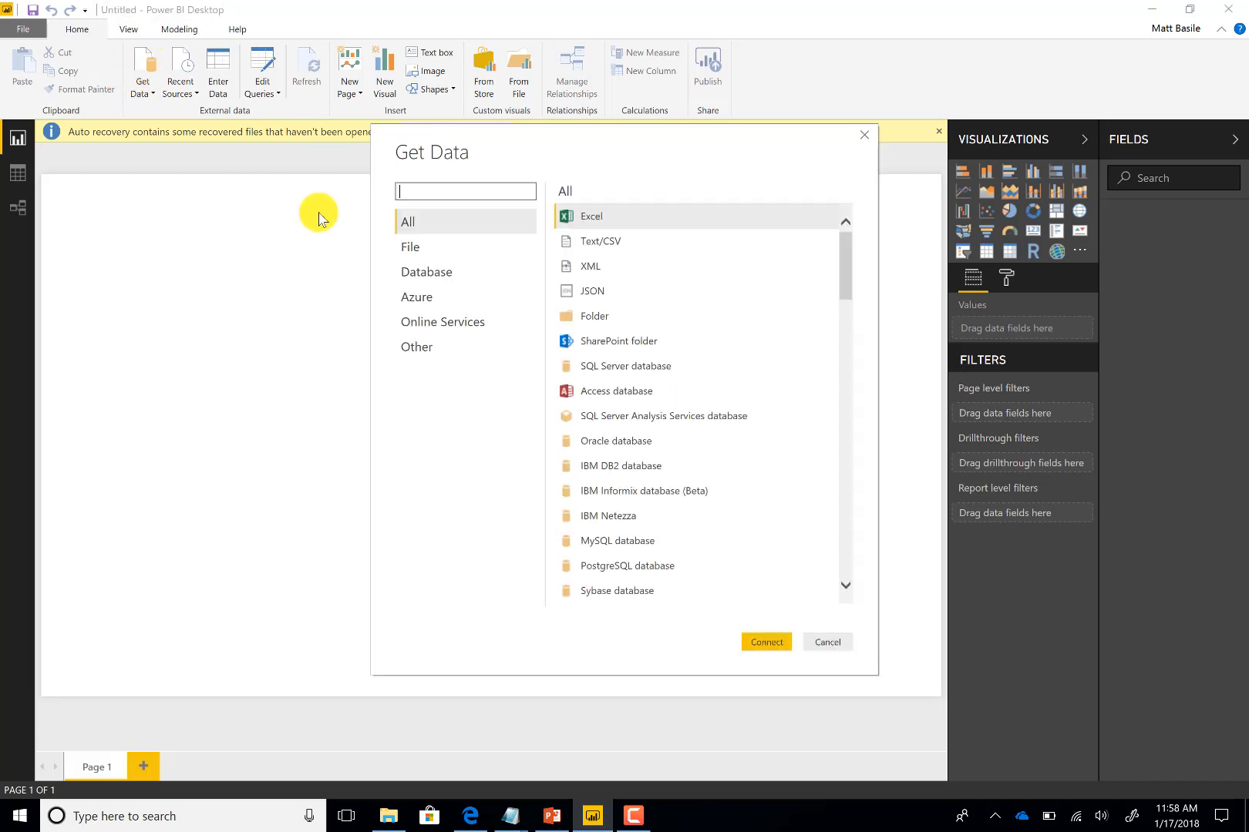
{"action": "left_click", "coordinate": [450, 299]}
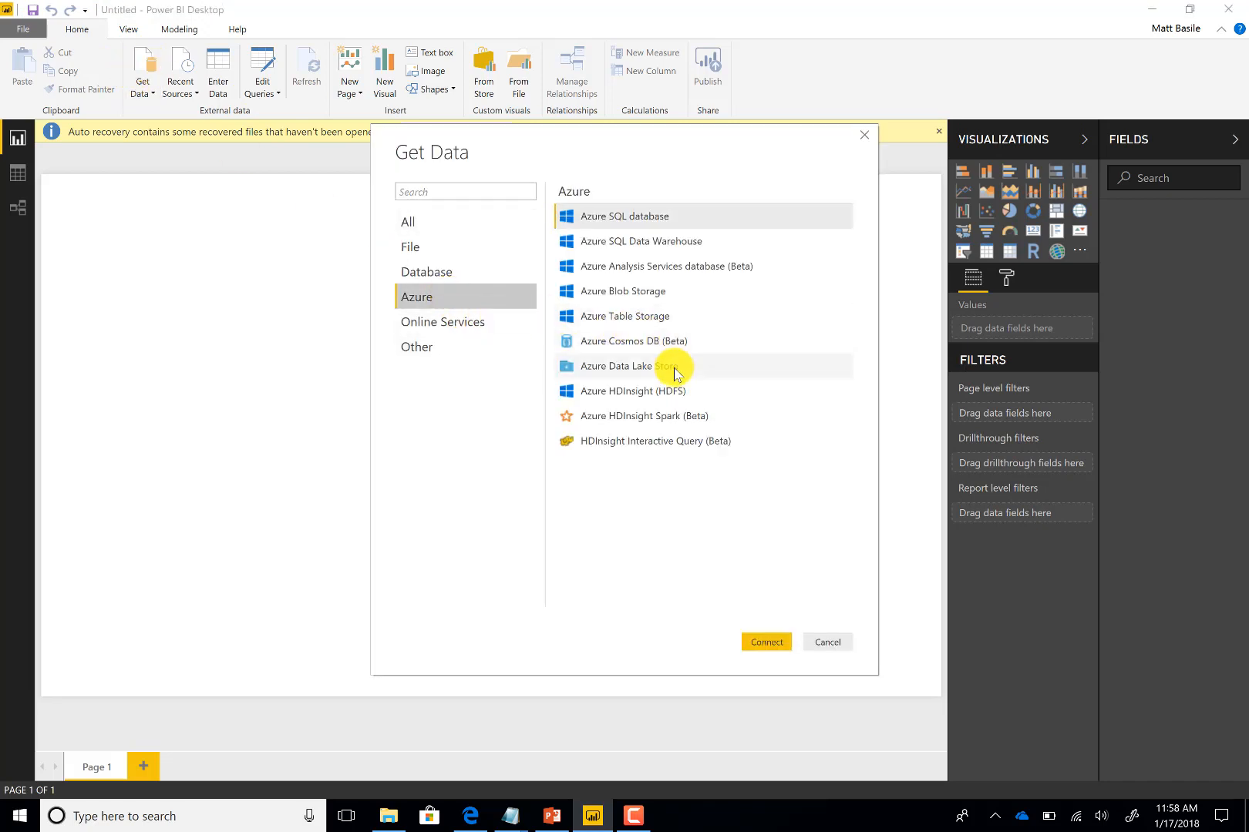
{"action": "left_click", "coordinate": [587, 366]}
{"action": "left_click", "coordinate": [768, 645]}
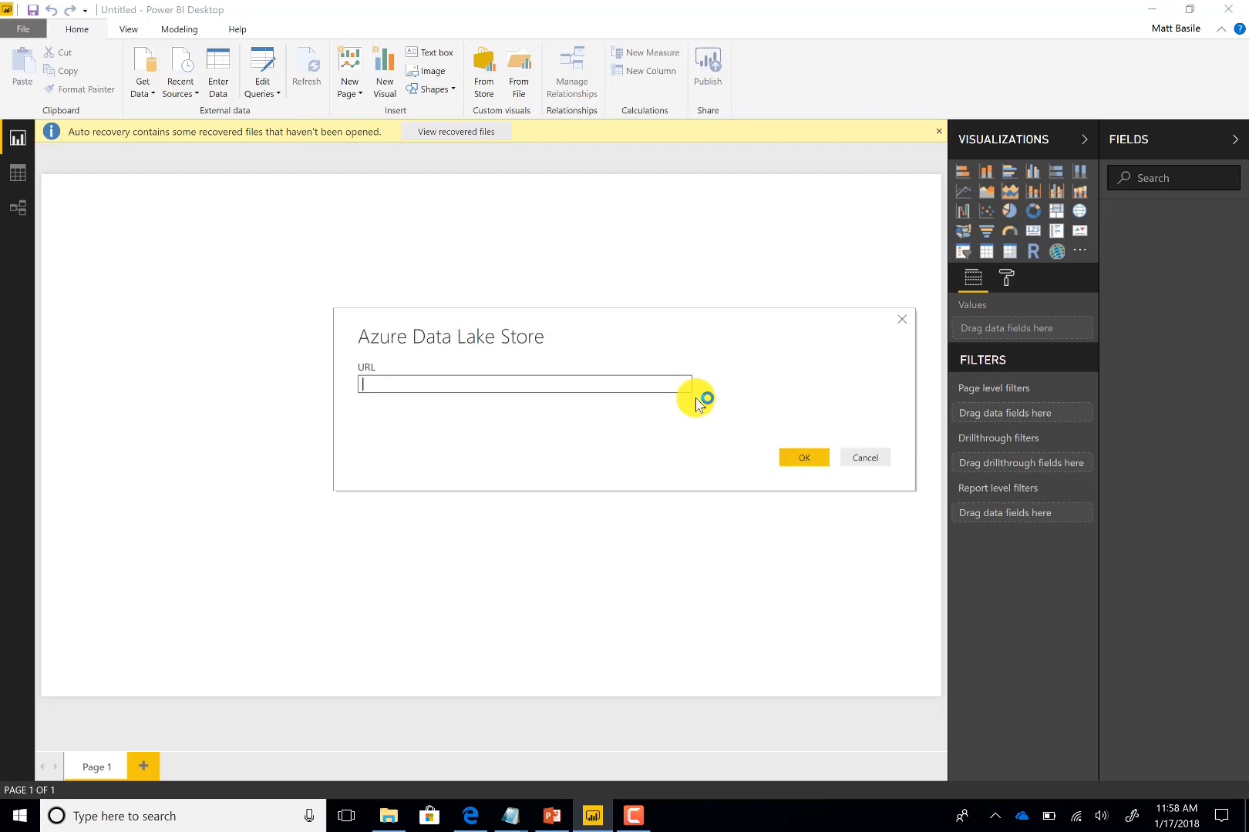
Open aqi_all_states_all_years.csv in the Data Lake store and copy its ADL path from its properties
{"action": "left_click", "coordinate": [465, 819]}
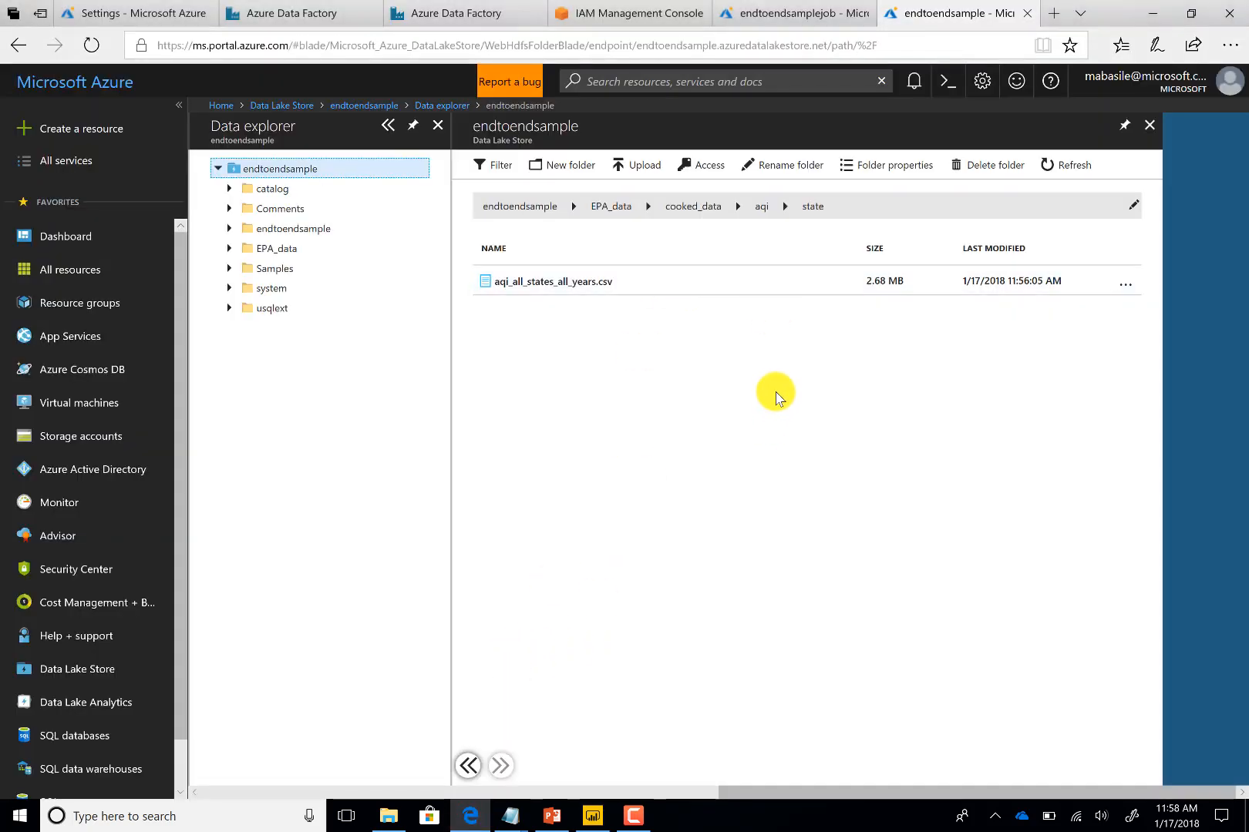
{"action": "left_click", "coordinate": [653, 278]}
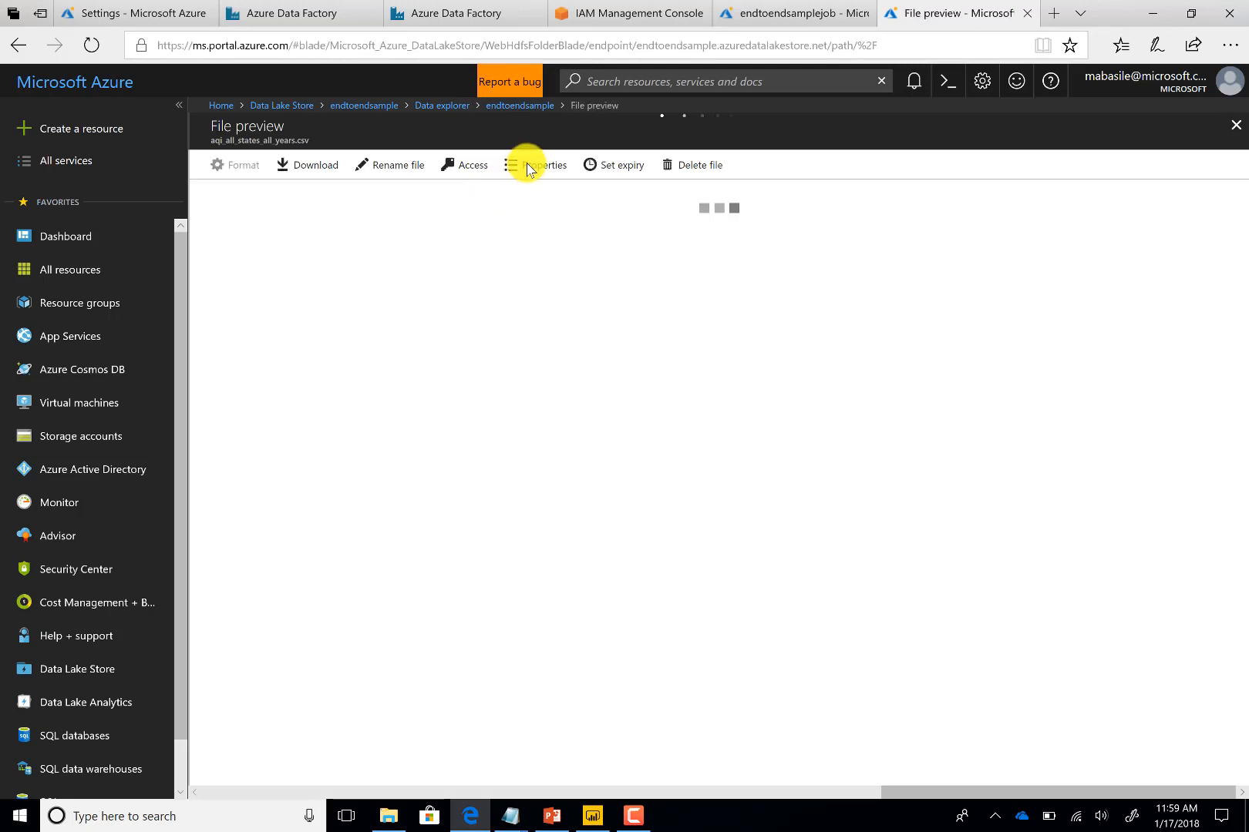
{"action": "left_click", "coordinate": [528, 168]}
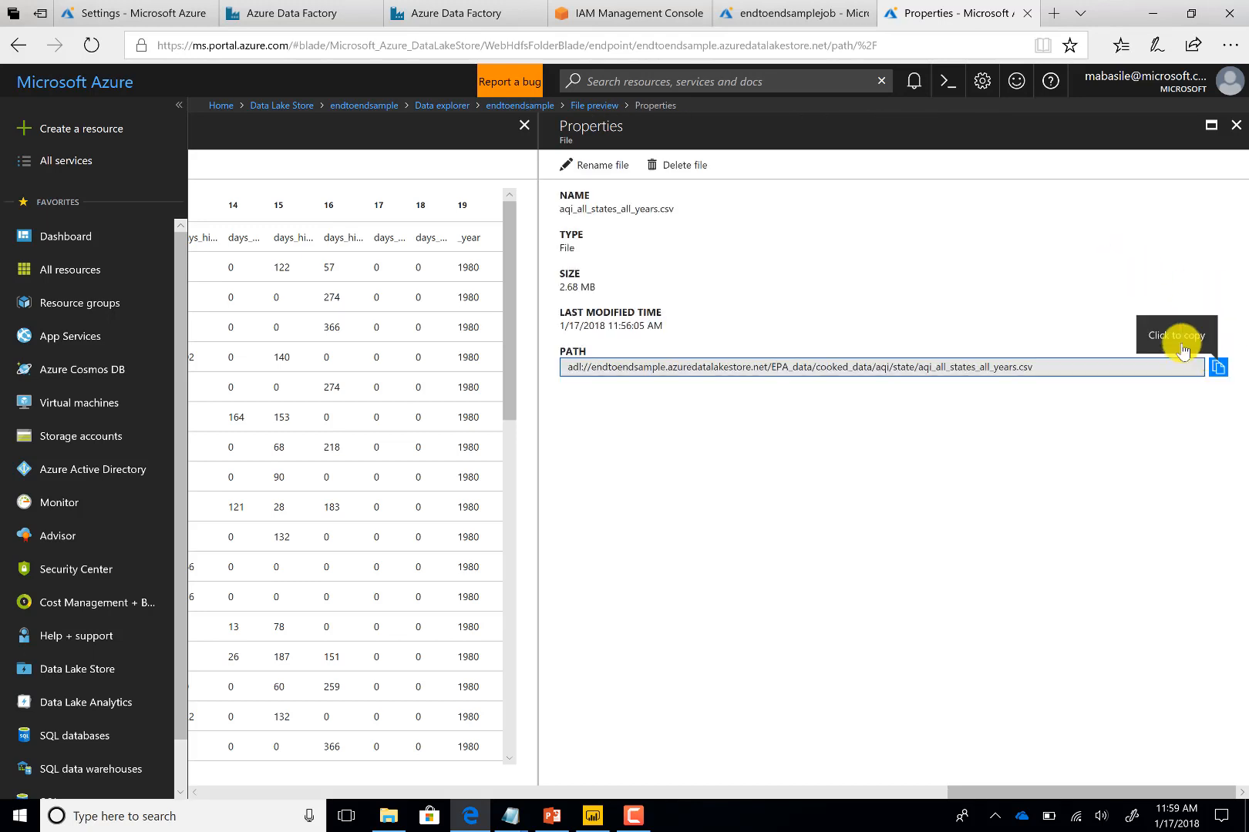
{"action": "left_click", "coordinate": [1218, 368]}
Paste the copied path as the Azure Data Lake Store URL in Power BI and confirm
{"action": "left_click", "coordinate": [592, 815]}
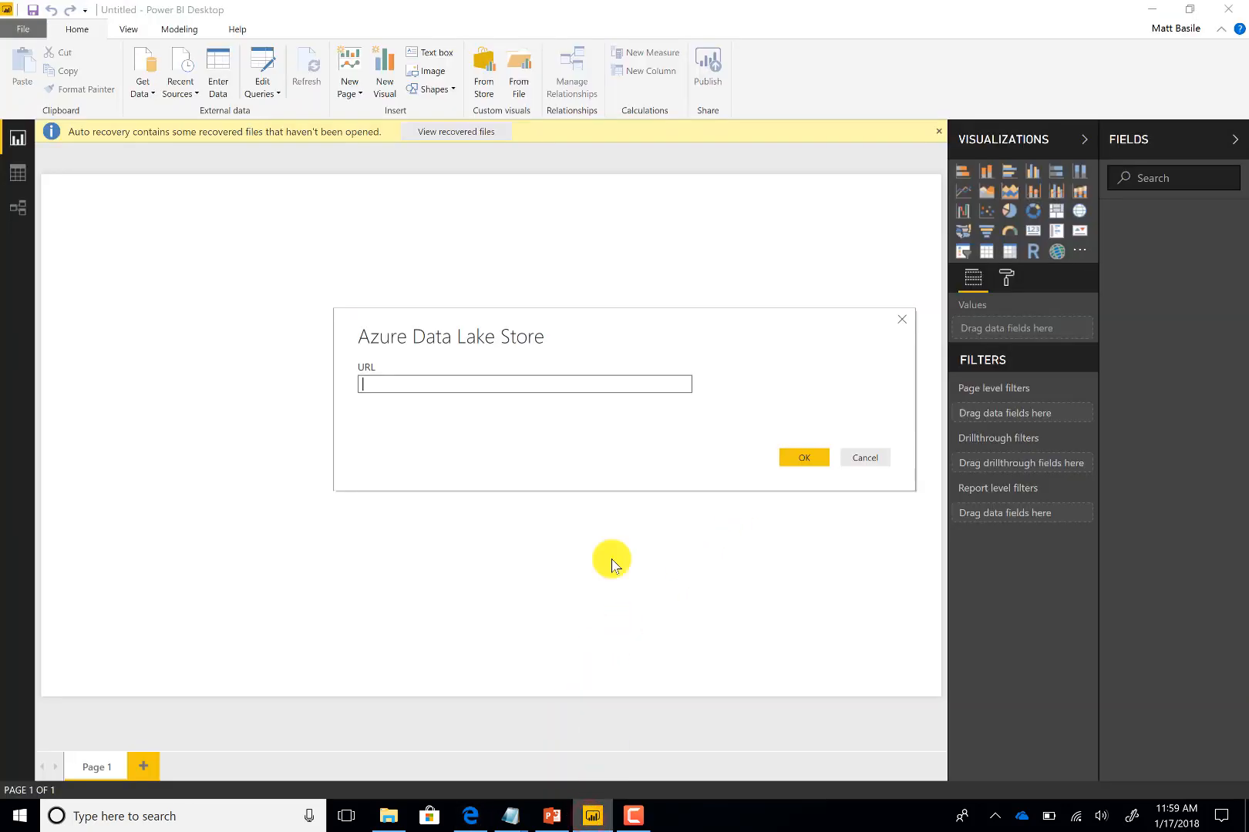
{"action": "key", "text": "ctrl+v"}
{"action": "left_click", "coordinate": [785, 458]}
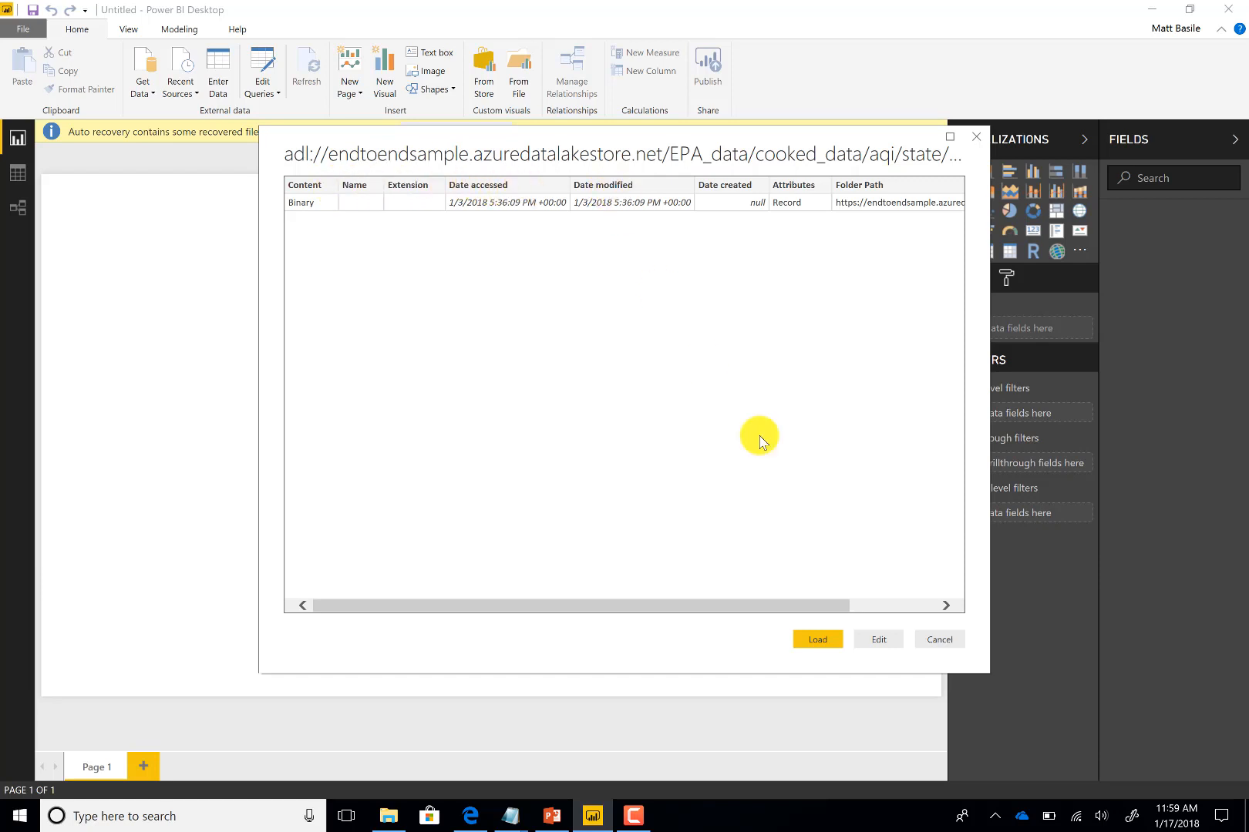
Edit the query, combine the file's content with the default CSV settings, and close and apply
{"action": "left_click", "coordinate": [877, 642]}
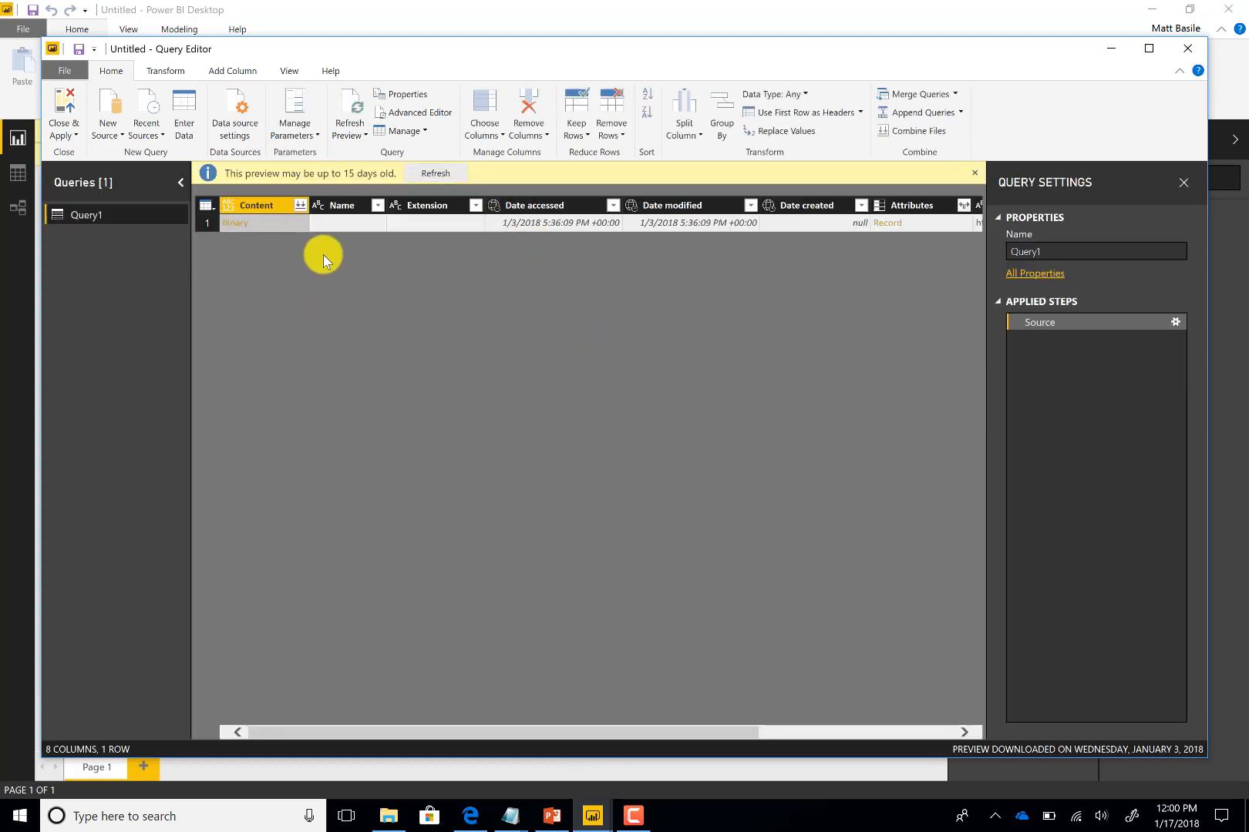
{"action": "left_click", "coordinate": [299, 205]}
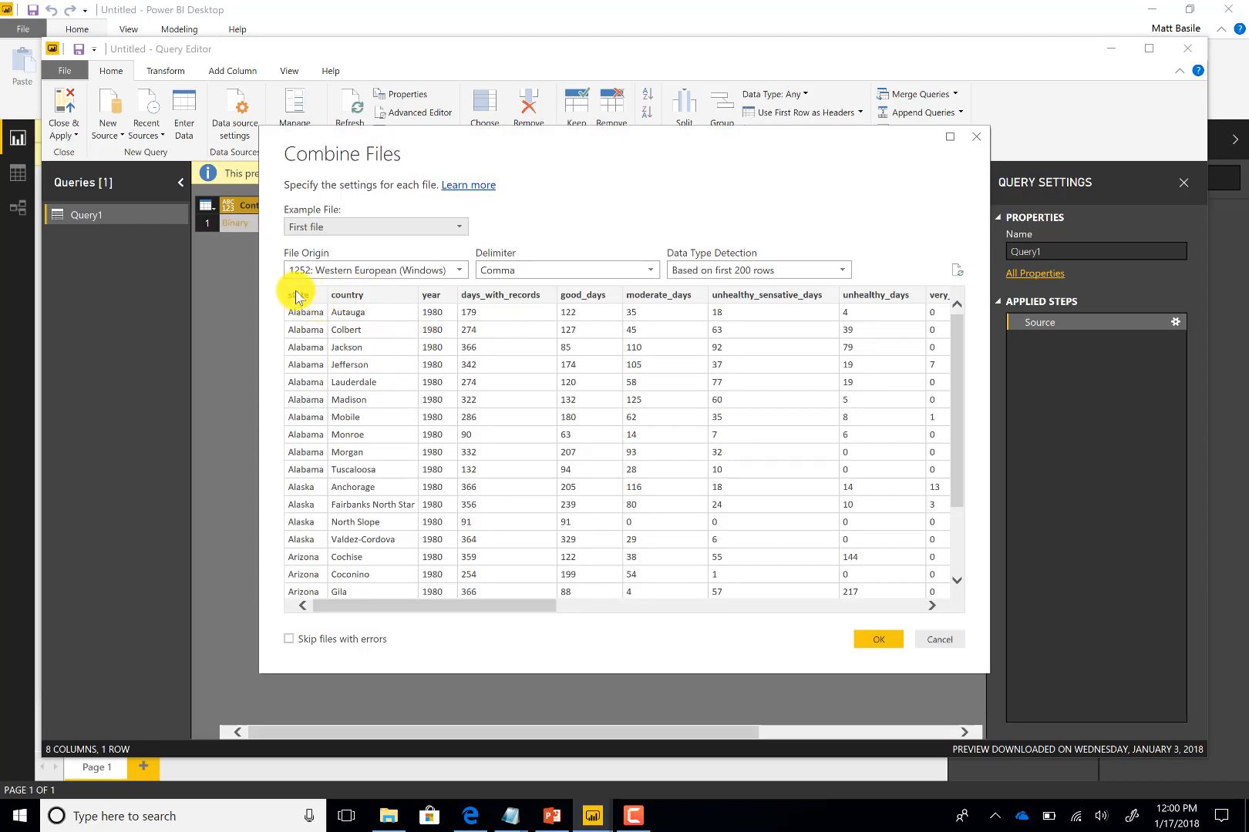
{"action": "left_click_drag", "start_coordinate": [421, 606], "coordinate": [814, 594]}
{"action": "left_click", "coordinate": [877, 640]}
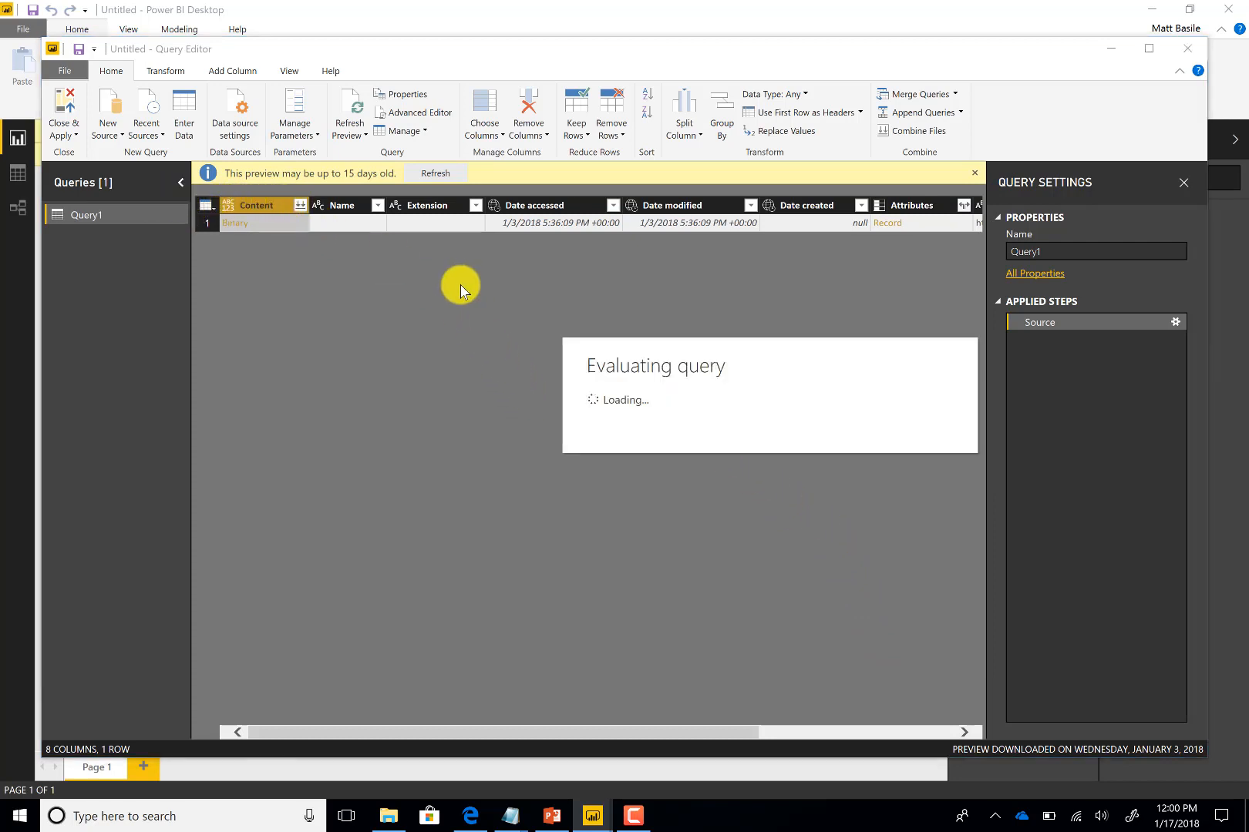
{"action": "left_click", "coordinate": [64, 106]}
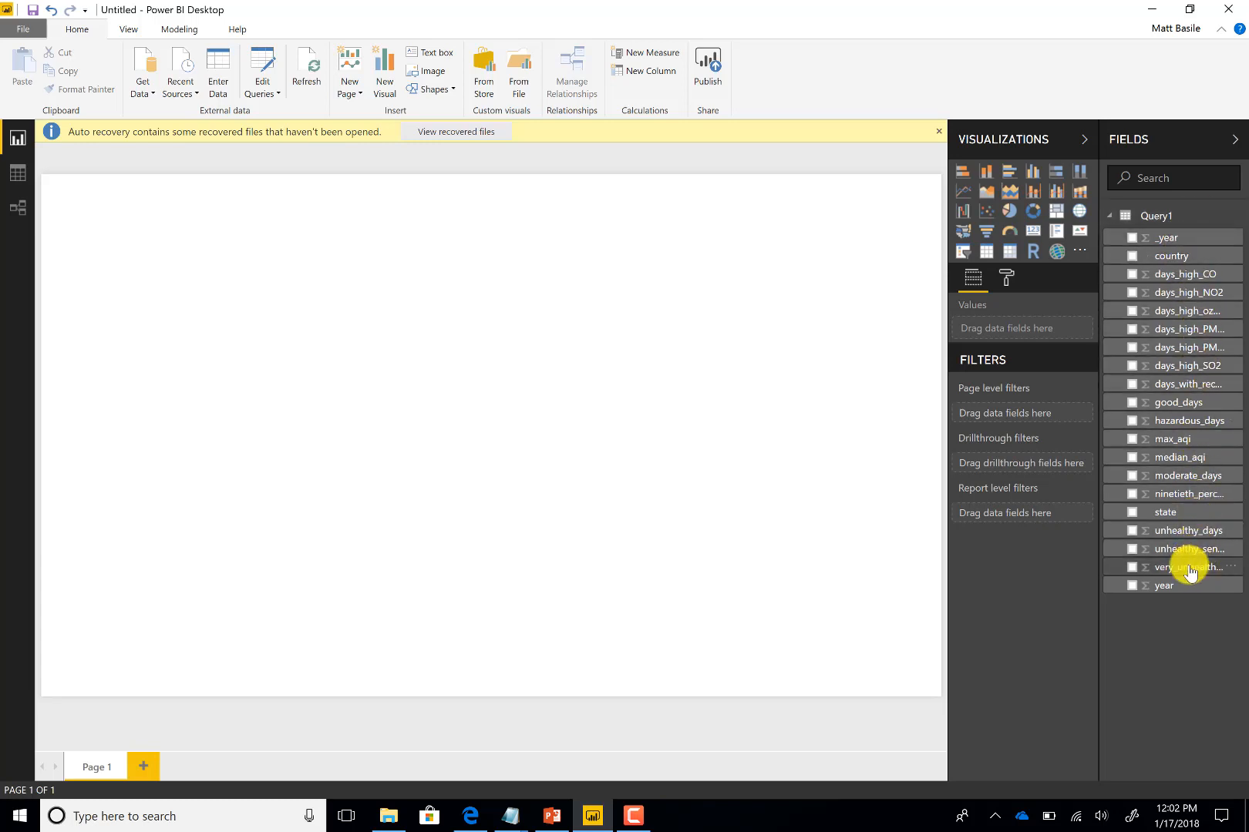
Insert a column chart with _year on the axis, country as legend and days_high_CO as value, and widen it
{"action": "left_click", "coordinate": [1033, 172]}
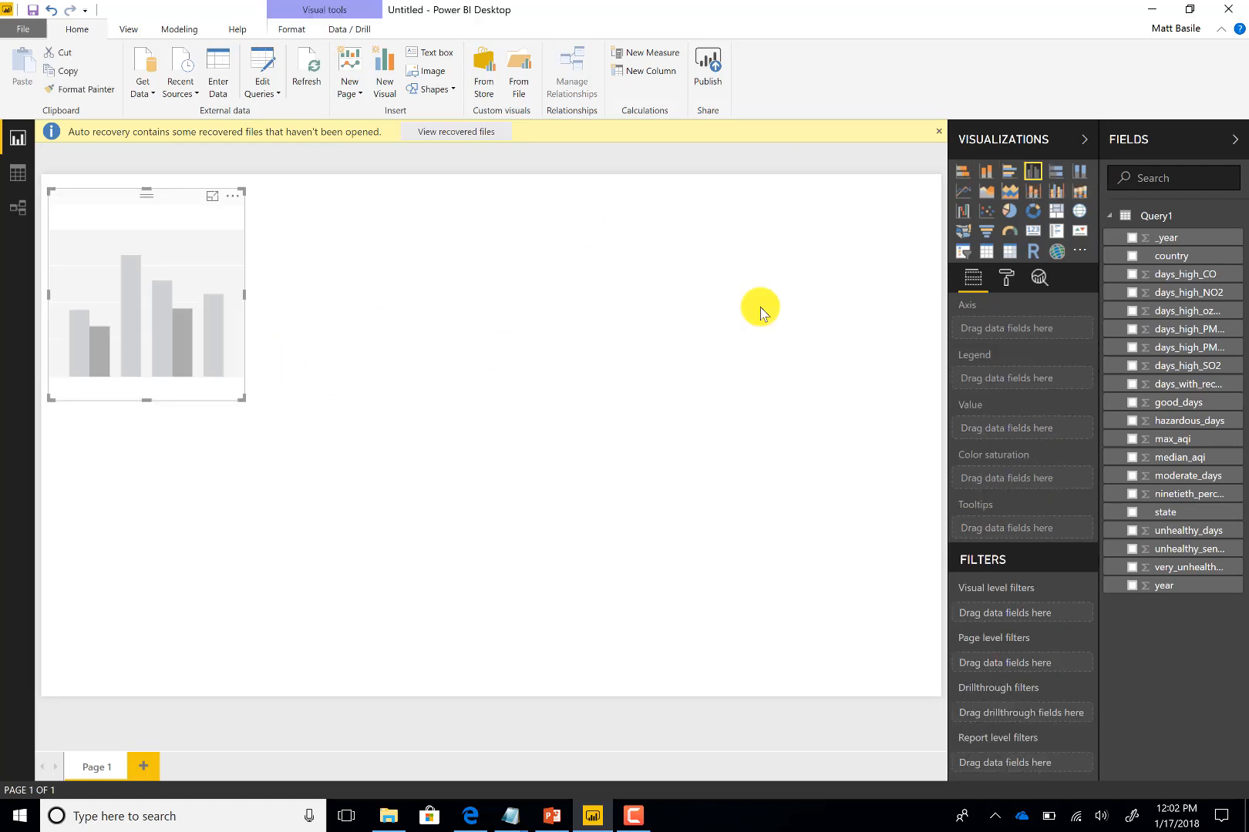
{"action": "left_click_drag", "start_coordinate": [1168, 237], "coordinate": [1006, 330]}
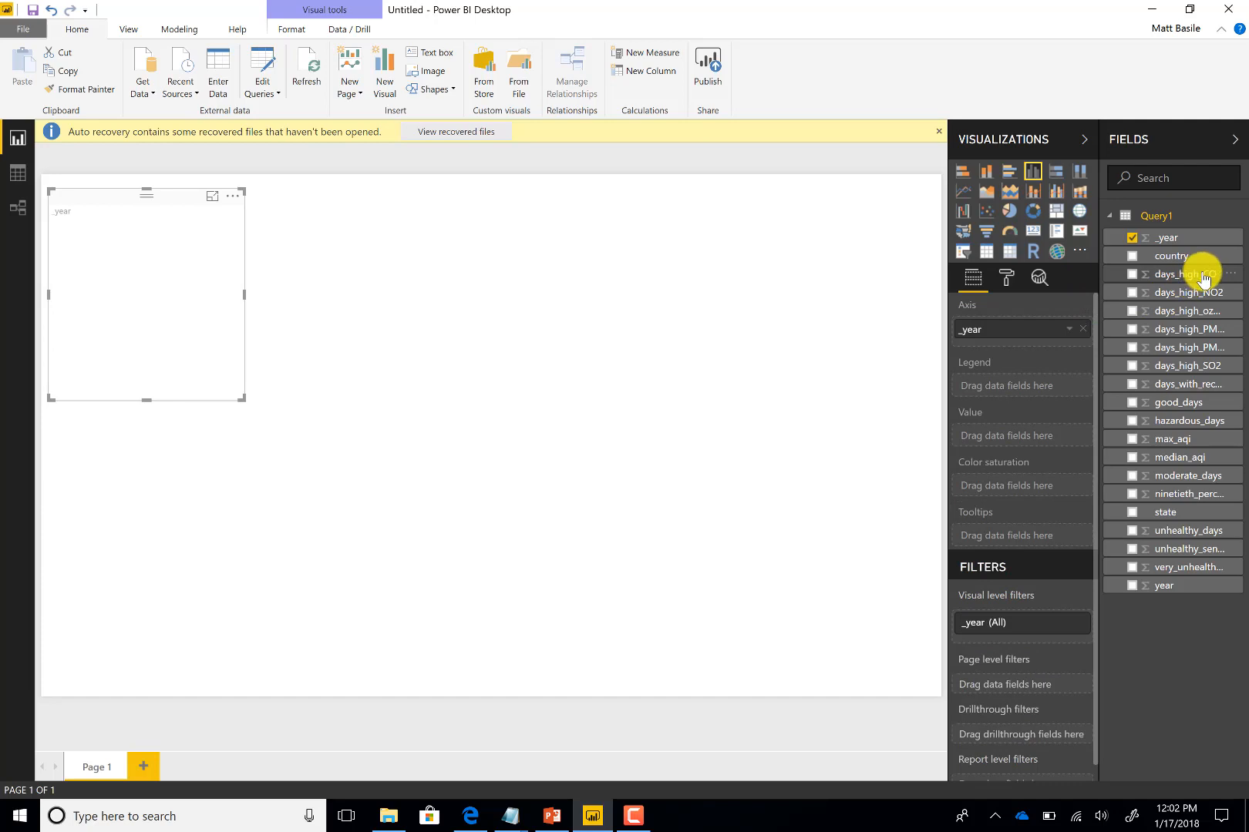
{"action": "left_click_drag", "start_coordinate": [1204, 277], "coordinate": [1040, 441]}
{"action": "left_click_drag", "start_coordinate": [1171, 255], "coordinate": [1038, 383]}
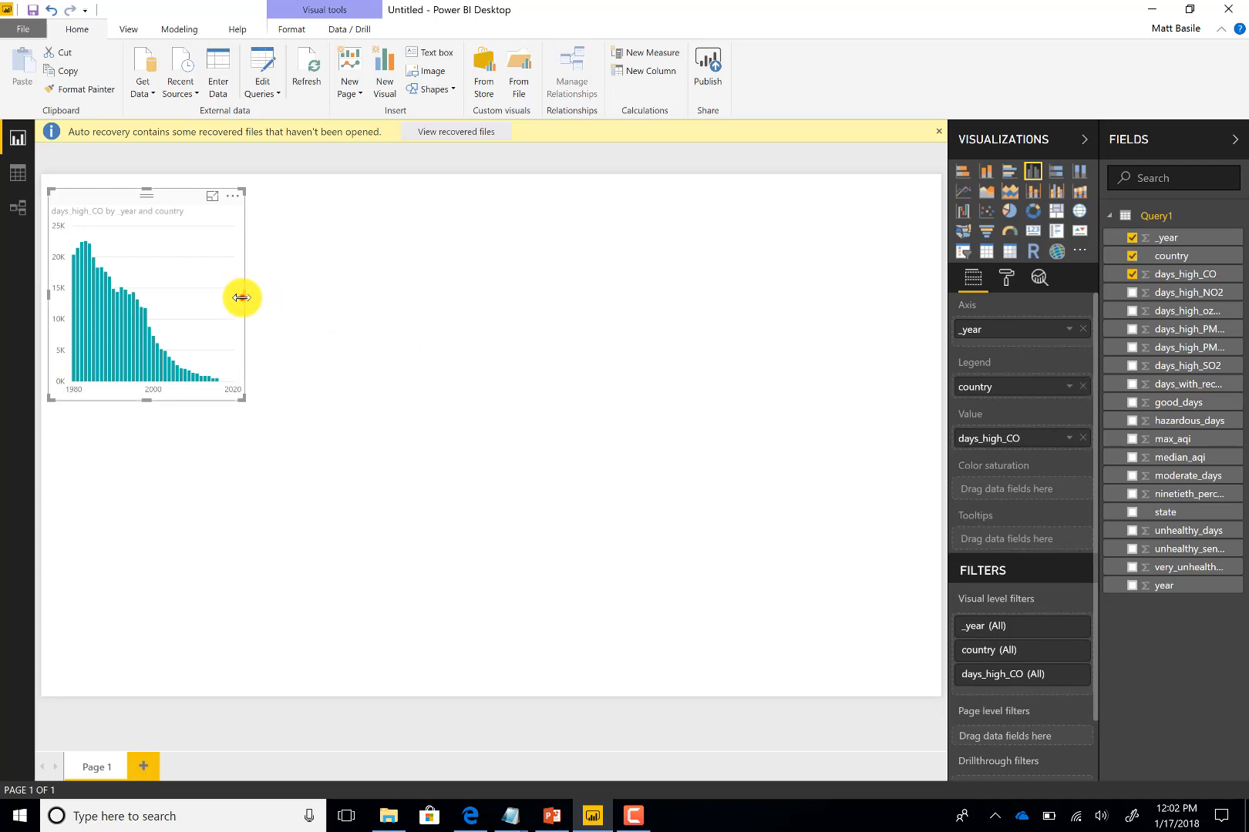
{"action": "left_click_drag", "start_coordinate": [889, 301], "coordinate": [889, 300]}
{"action": "left_click", "coordinate": [884, 299]}
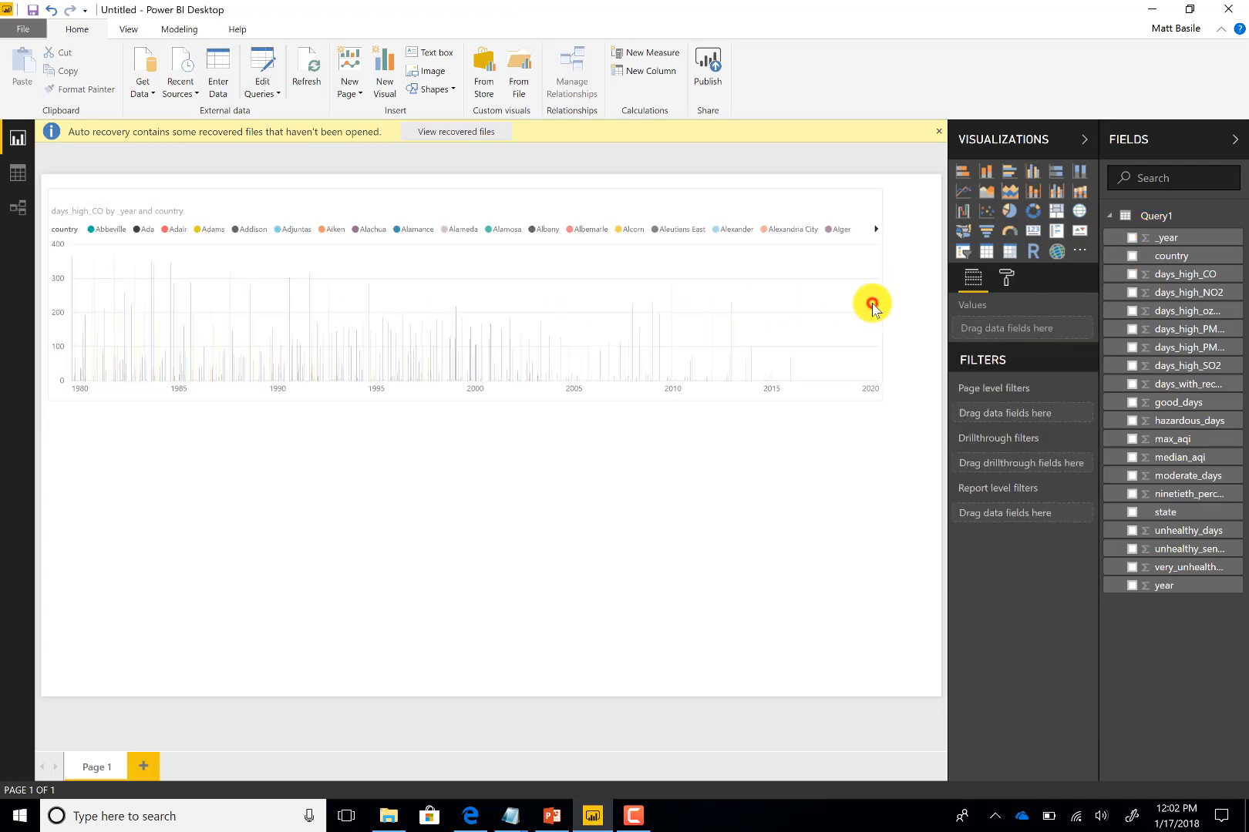
Widen the column chart further so it spans the full width of the report canvas
{"action": "left_click", "coordinate": [872, 303]}
{"action": "left_click_drag", "start_coordinate": [883, 297], "coordinate": [946, 299]}
{"action": "left_click", "coordinate": [394, 168]}
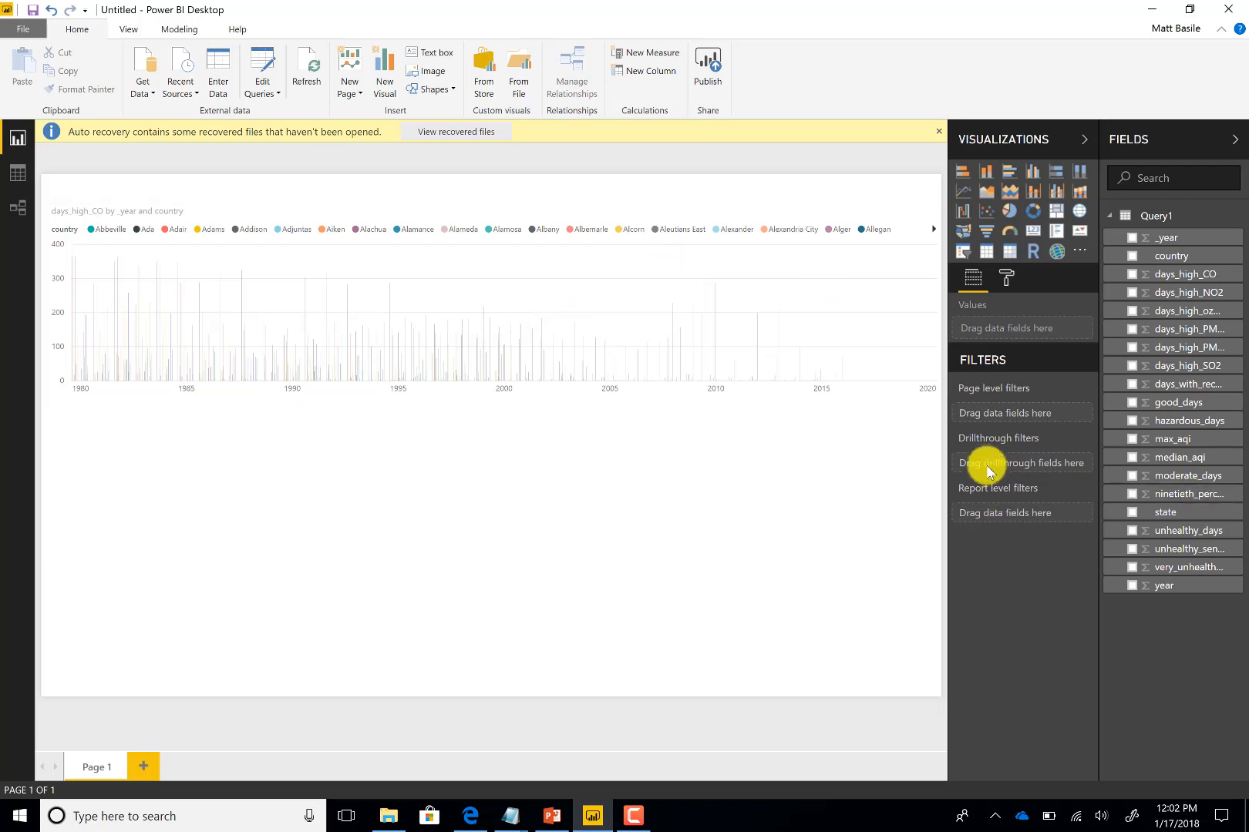
Filter the chart's country field to show only Abbeville, Ada, Adair and Adams
{"action": "left_click", "coordinate": [759, 348]}
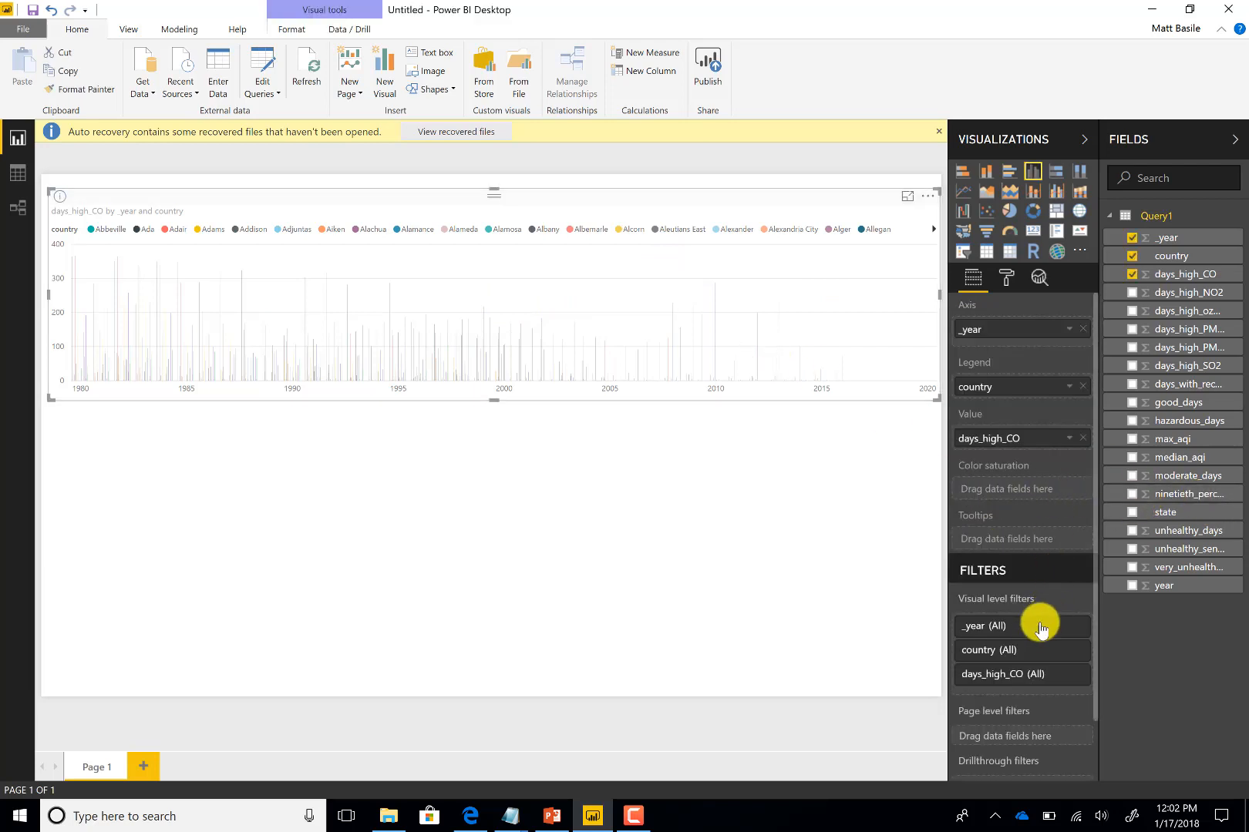
{"action": "scroll", "coordinate": [1020, 607], "scroll_direction": "down", "scroll_amount": 2}
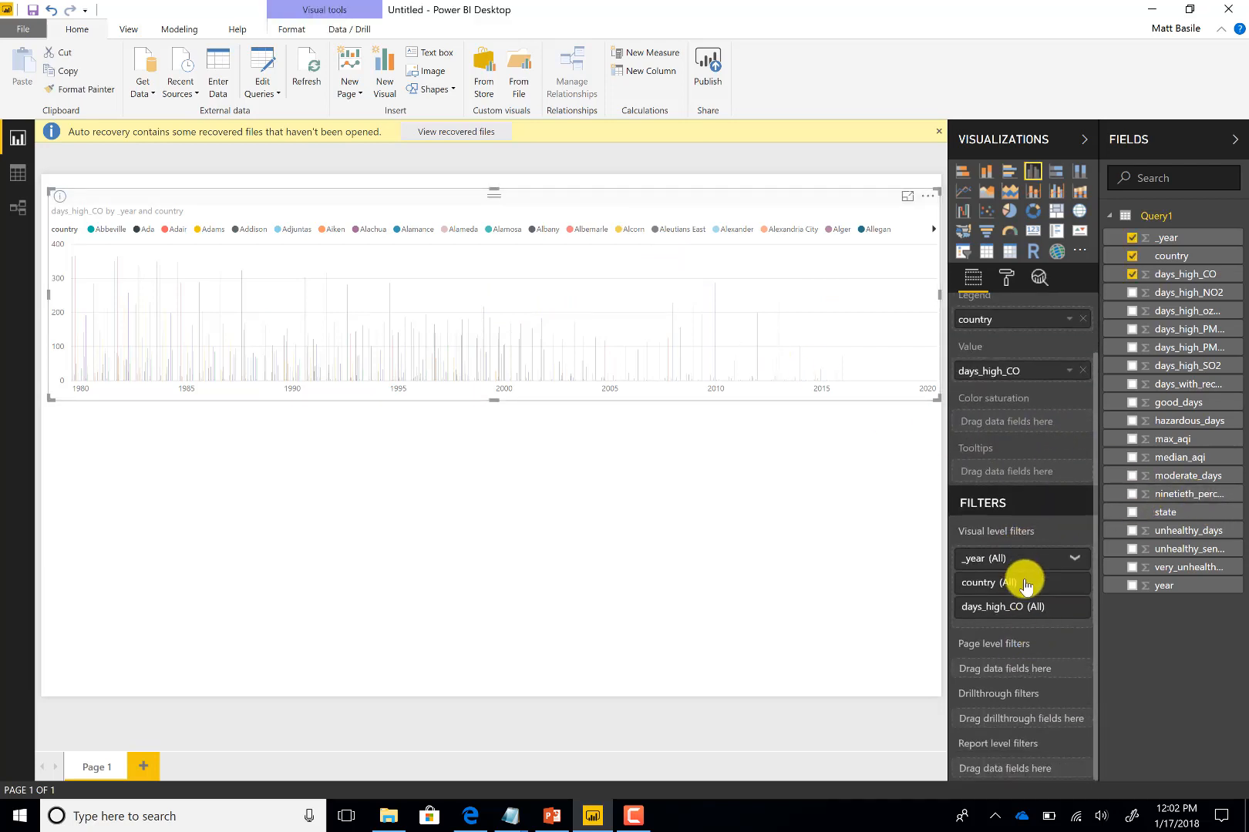
{"action": "left_click", "coordinate": [1025, 585]}
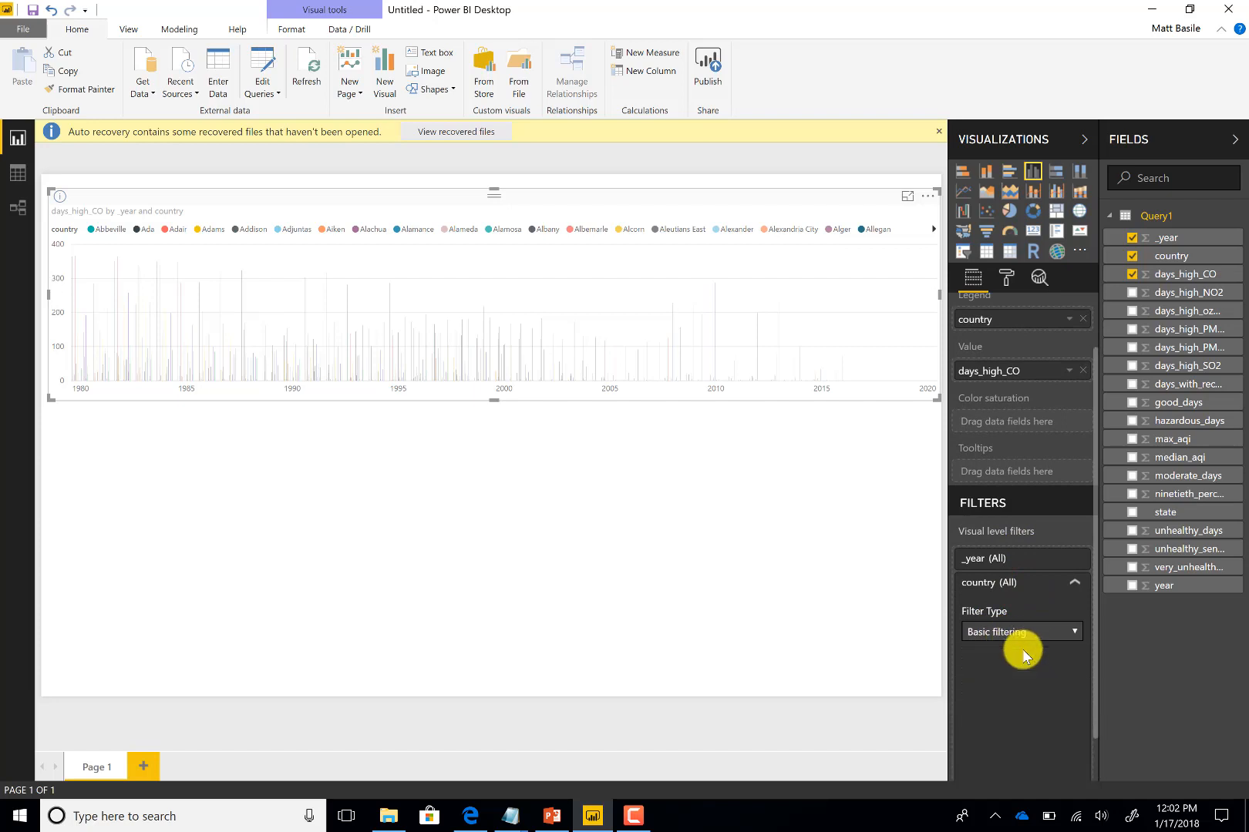
{"action": "left_click", "coordinate": [969, 666]}
{"action": "left_click", "coordinate": [970, 682]}
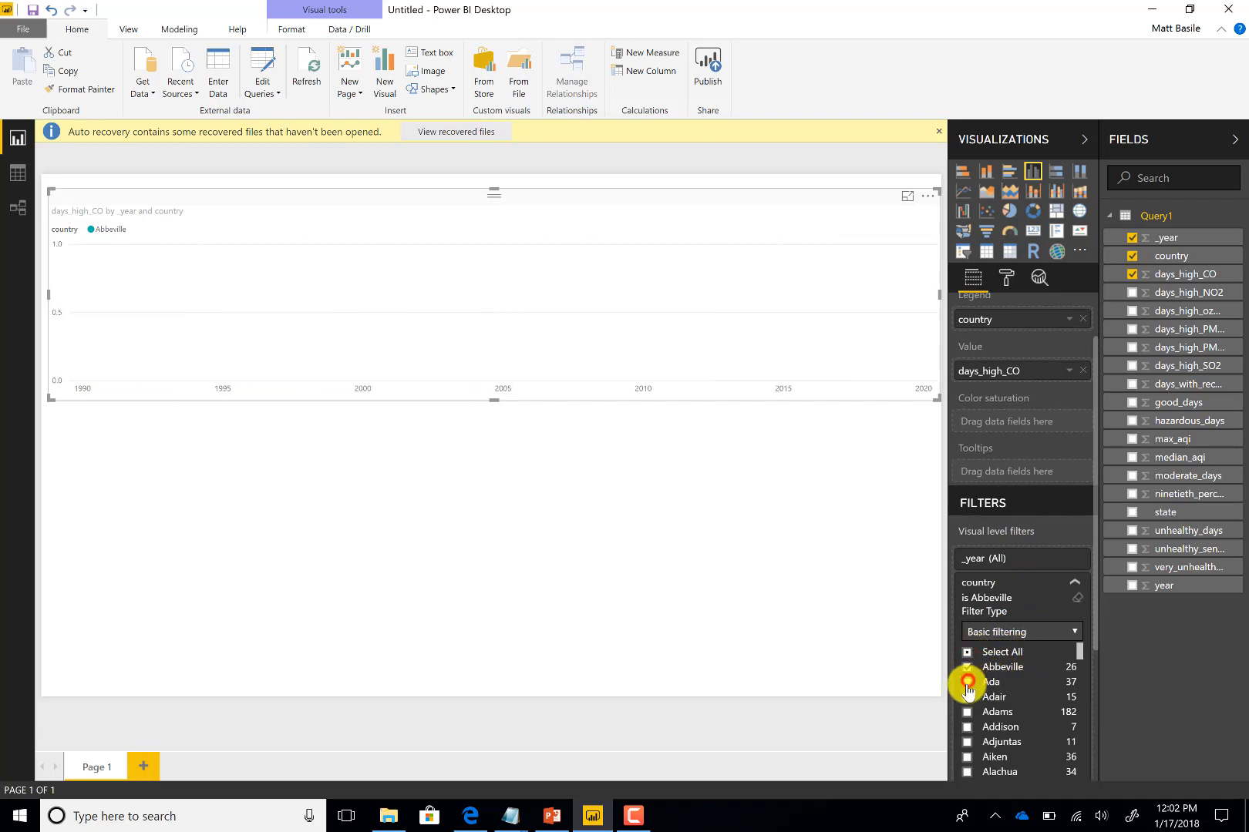
{"action": "left_click", "coordinate": [968, 697]}
{"action": "left_click", "coordinate": [968, 711]}
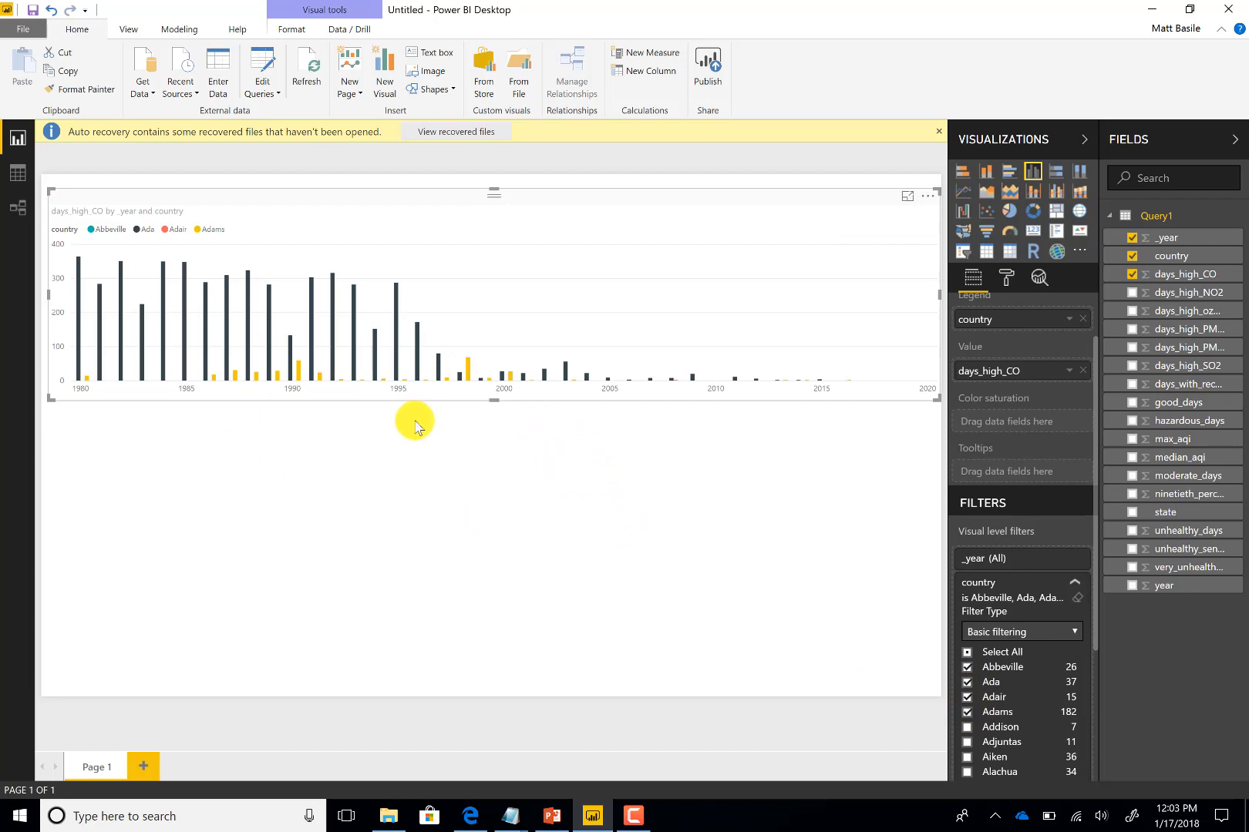
Remove the column chart from the report page
{"action": "left_click", "coordinate": [409, 487]}
{"action": "left_click", "coordinate": [817, 222]}
{"action": "left_click", "coordinate": [928, 195]}
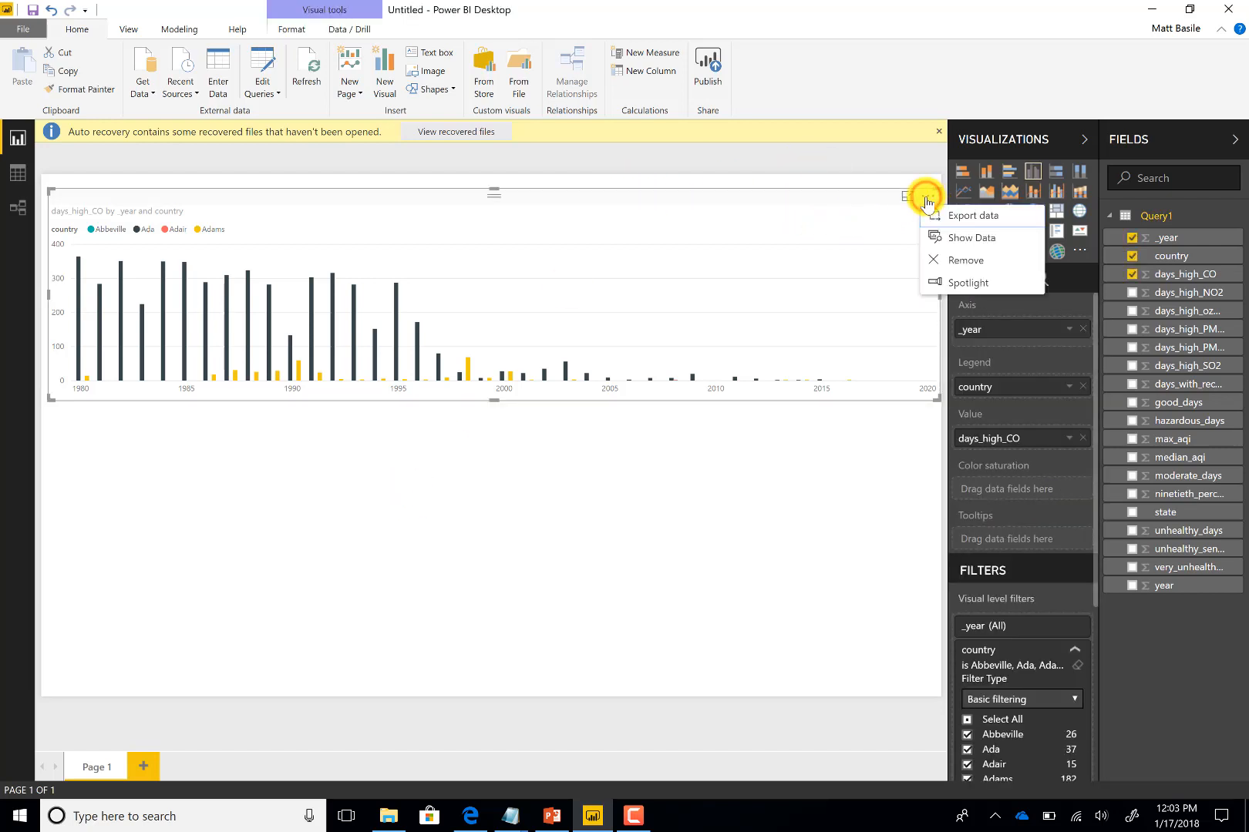
{"action": "left_click", "coordinate": [952, 260]}
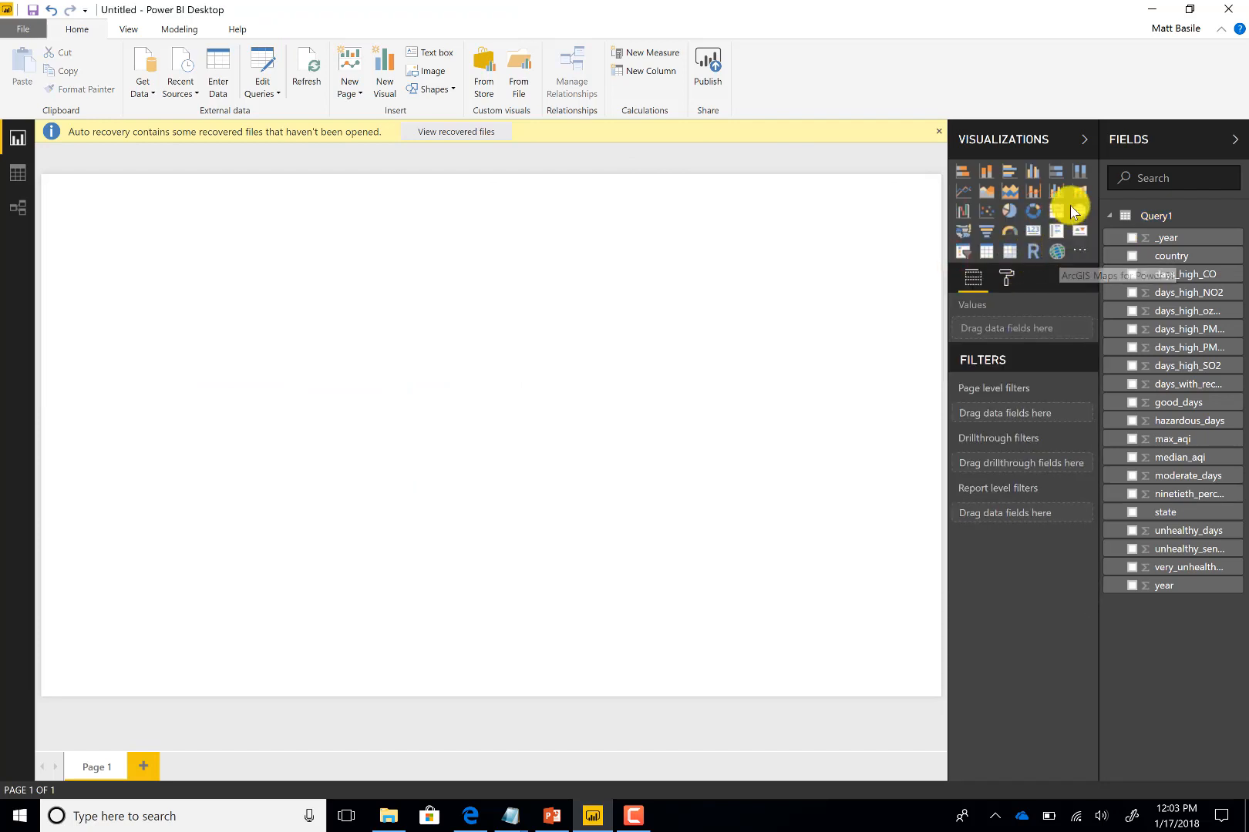
Insert an ArcGIS map with state as location and good_days as color, and enlarge it across the canvas
{"action": "left_click", "coordinate": [1057, 252]}
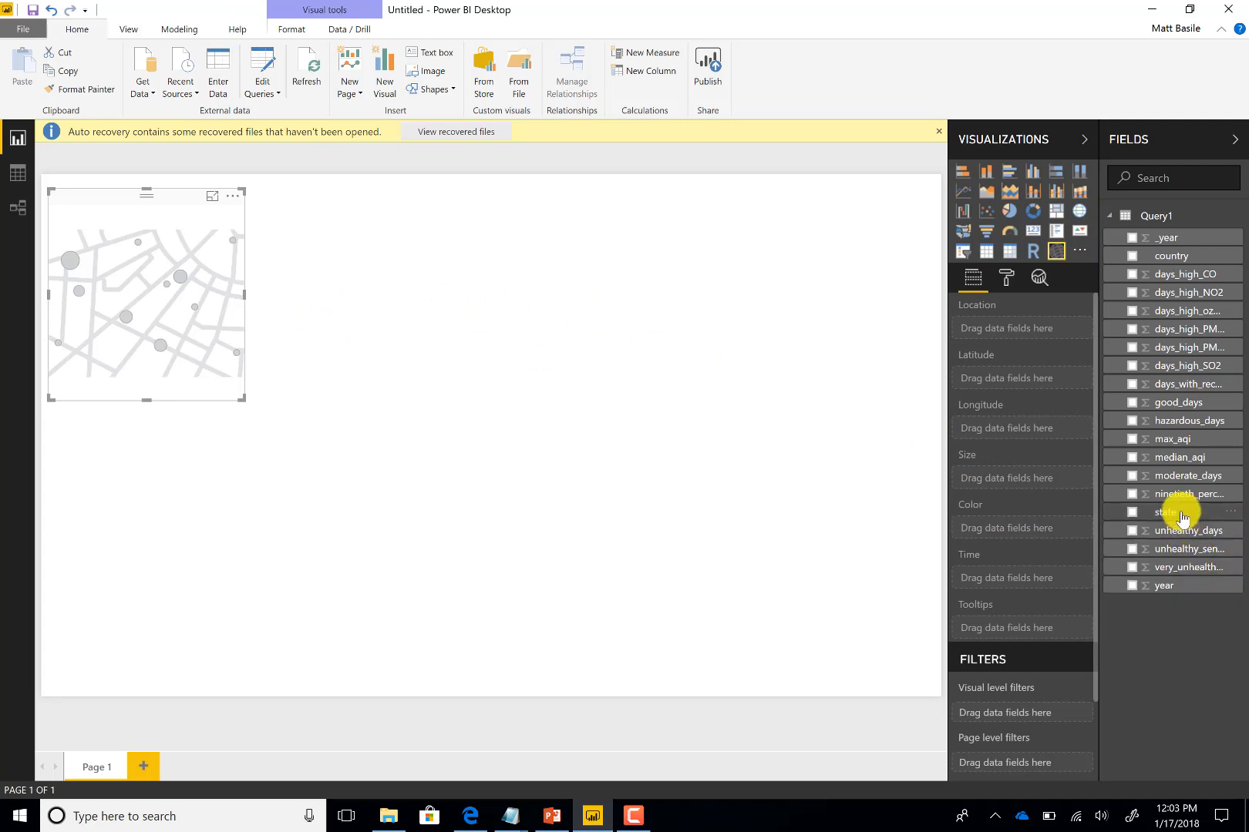
{"action": "left_click_drag", "start_coordinate": [1181, 515], "coordinate": [1002, 328]}
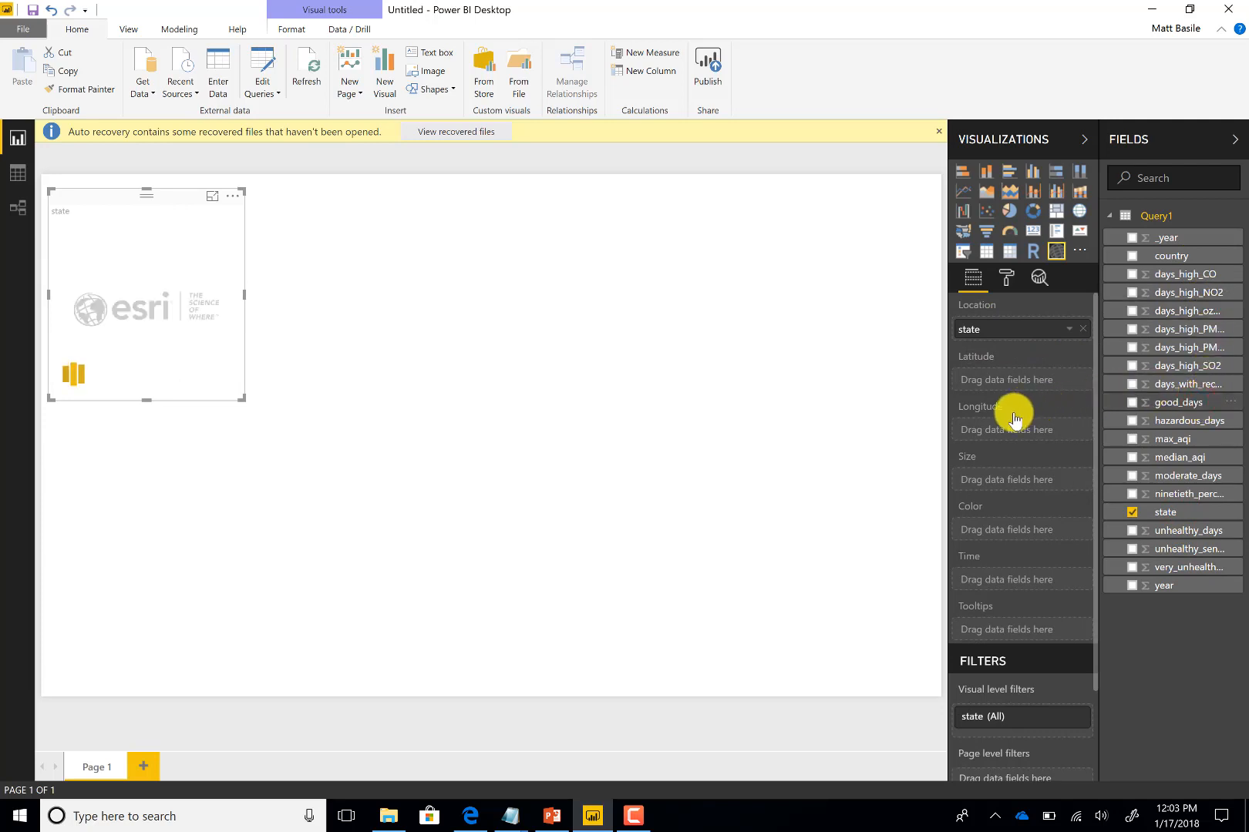
{"action": "left_click_drag", "start_coordinate": [1013, 419], "coordinate": [1037, 533]}
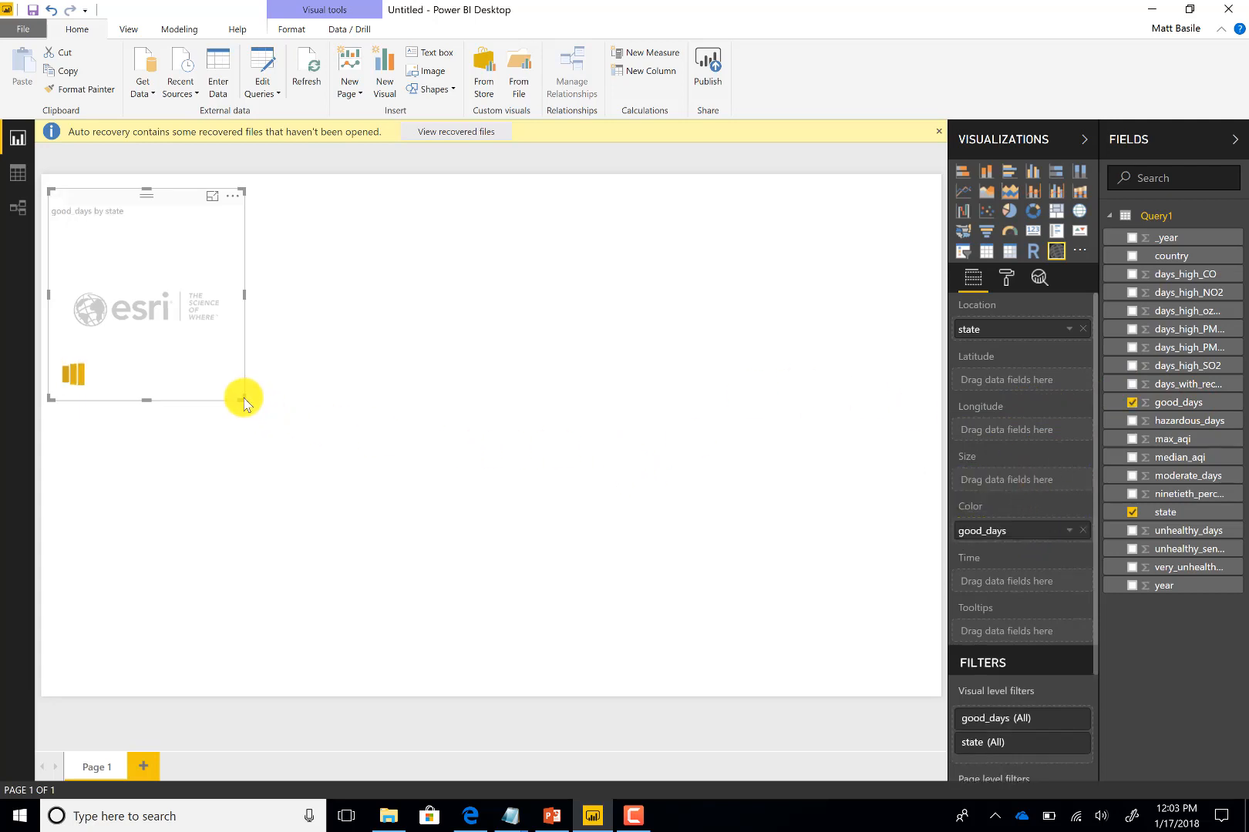
{"action": "left_click_drag", "start_coordinate": [244, 399], "coordinate": [872, 613]}
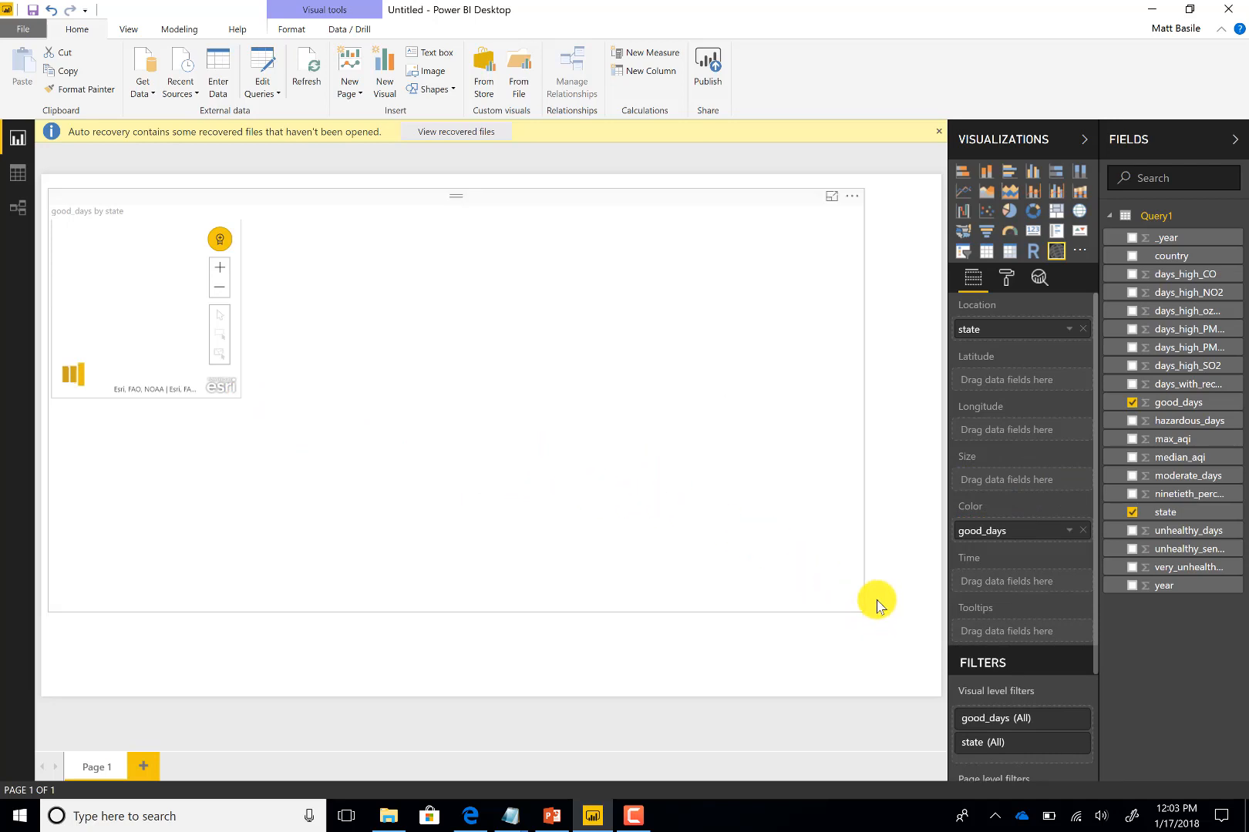